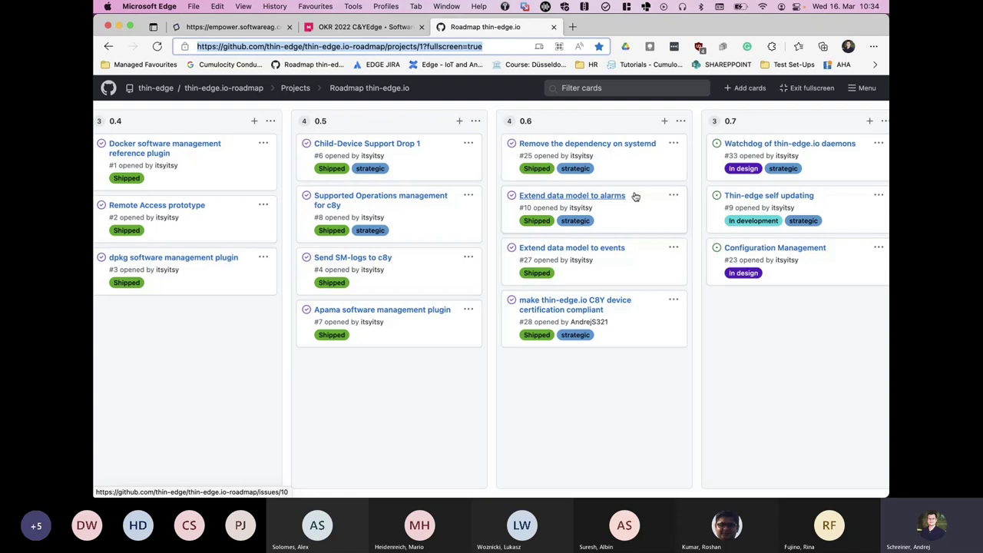
{"action": "scroll", "coordinate": [635, 196], "scroll_direction": "down", "scroll_amount": 1}
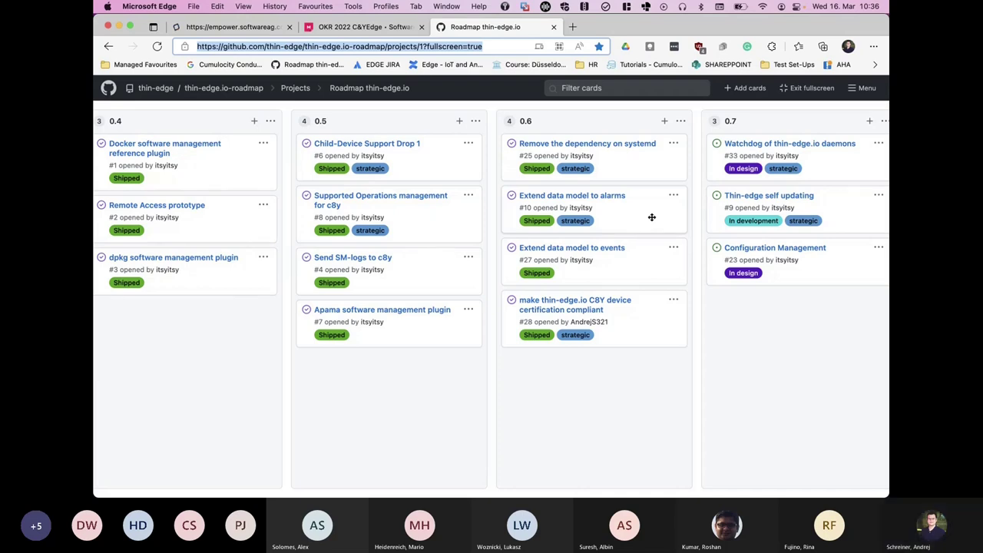
{"action": "left_click", "coordinate": [815, 477]}
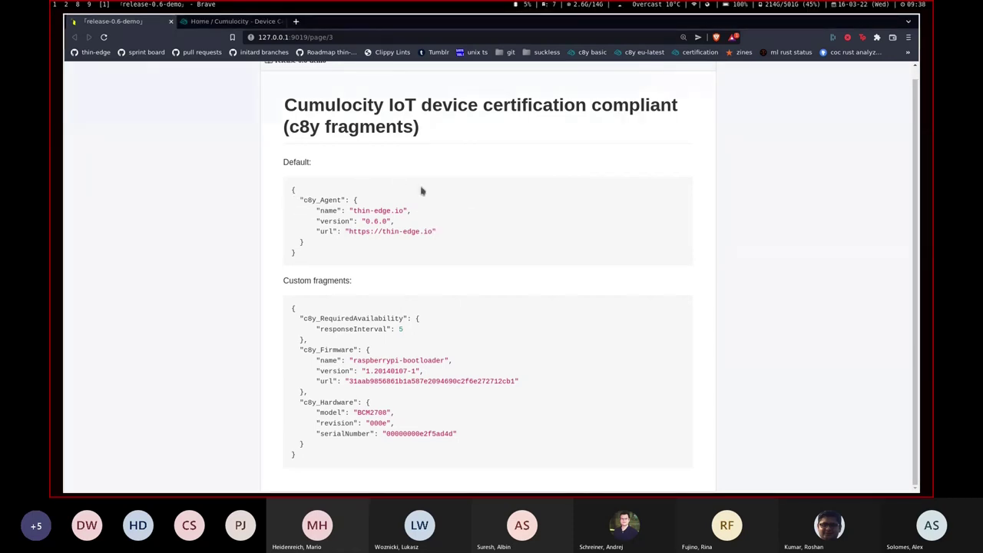
- Review the default c8y_Agent fragment and the custom availability, firmware and hardware fragments on the release demo page
{"action": "left_click_drag", "start_coordinate": [287, 192], "coordinate": [354, 256]}
{"action": "left_click", "coordinate": [365, 238]}
{"action": "left_click_drag", "start_coordinate": [293, 307], "coordinate": [406, 397]}
{"action": "left_click", "coordinate": [407, 397]}
- Go to Cumulocity Device Certification and open the initard-raspi device from the list of all devices
{"action": "left_click", "coordinate": [231, 21]}
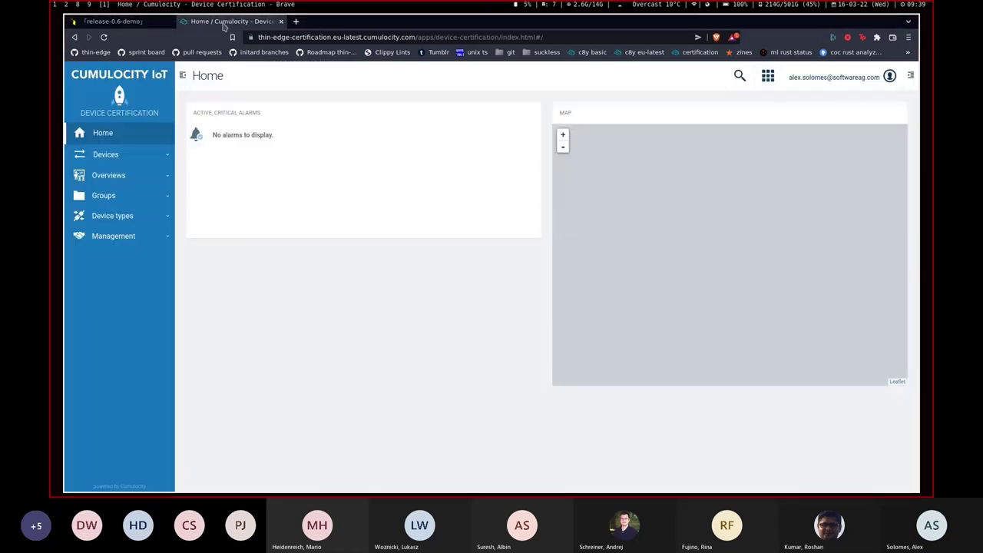
{"action": "left_click", "coordinate": [105, 156]}
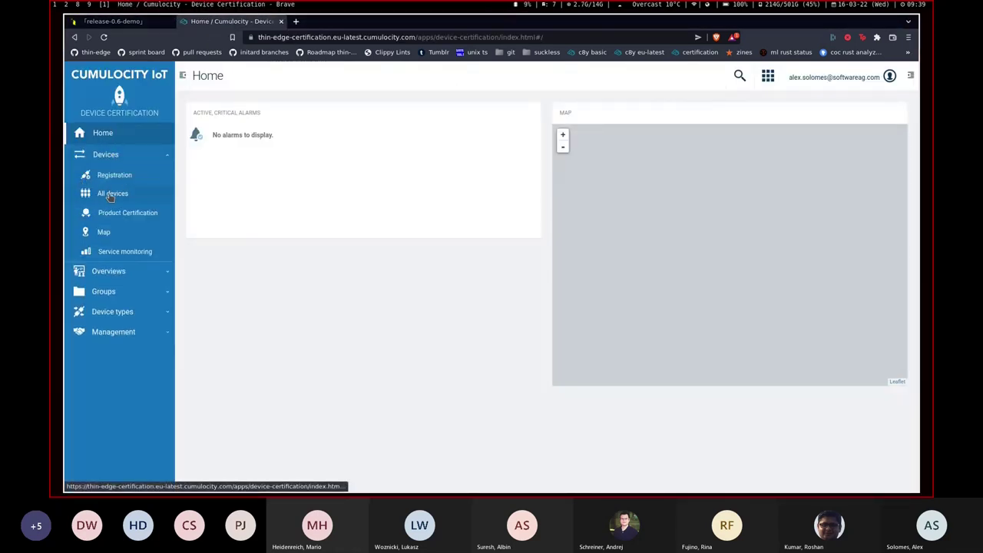
{"action": "left_click", "coordinate": [107, 193]}
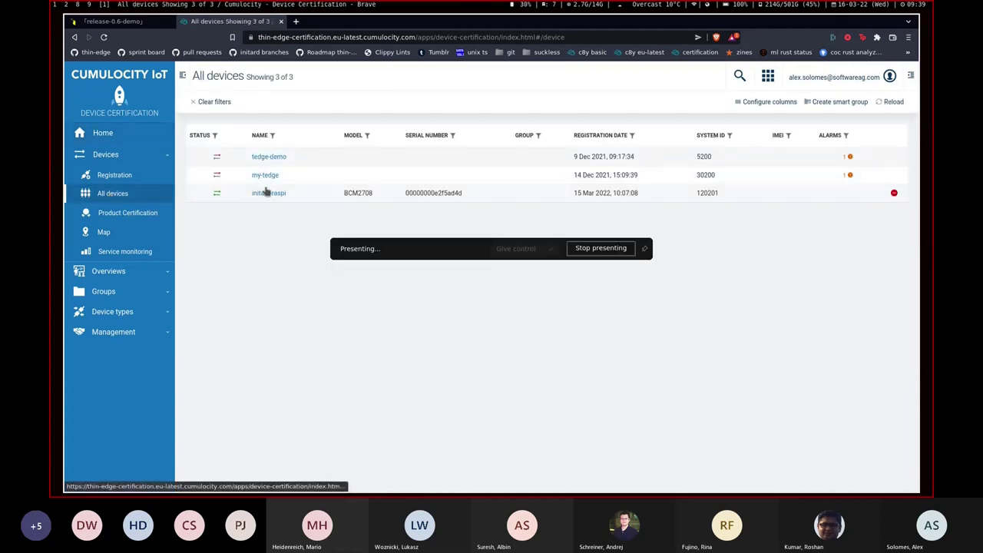
{"action": "left_click", "coordinate": [267, 194]}
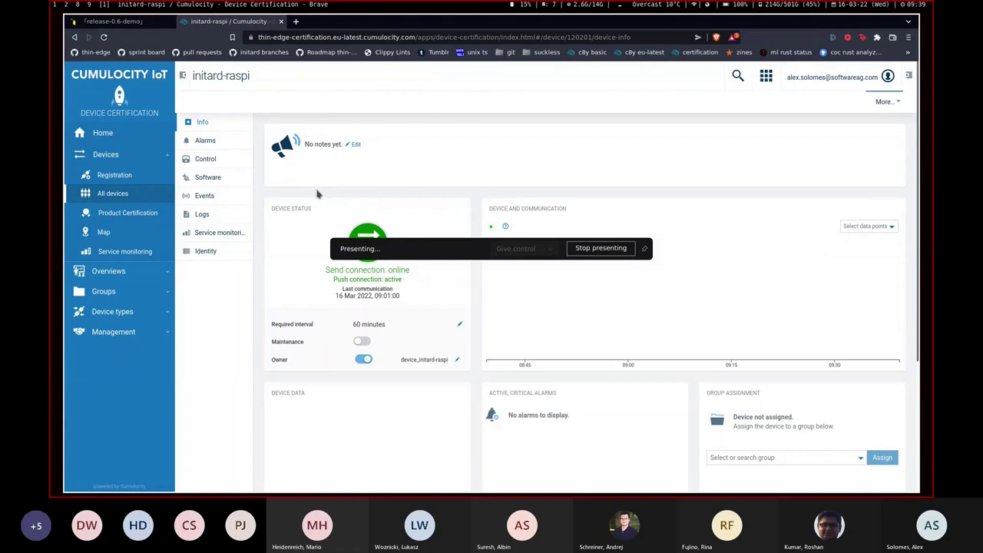
- Examine the device data of initard-raspi, including its firmware, hardware and required availability entries
{"action": "scroll", "coordinate": [331, 225], "scroll_direction": "down", "scroll_amount": 1}
{"action": "scroll", "coordinate": [331, 225], "scroll_direction": "down", "scroll_amount": 3}
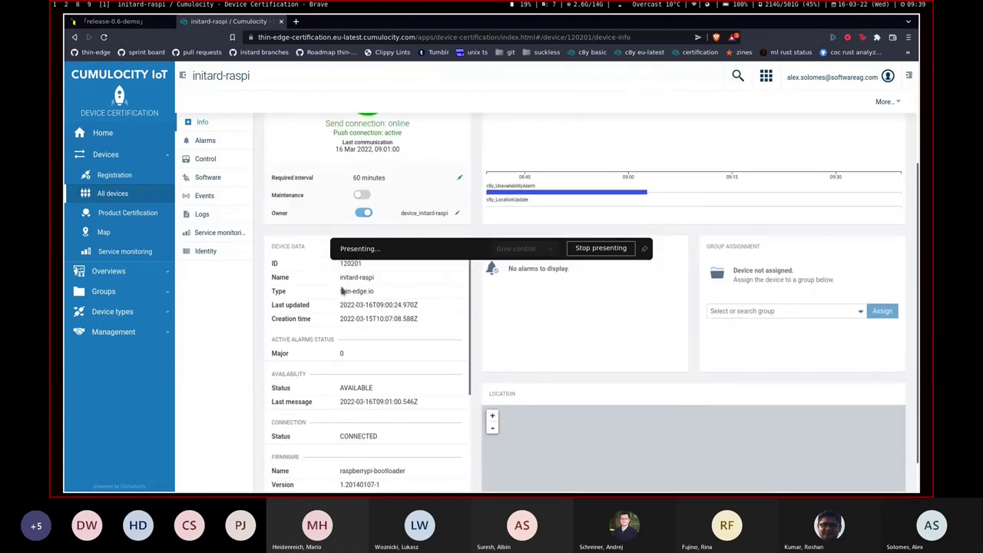
{"action": "left_click_drag", "start_coordinate": [338, 270], "coordinate": [384, 465]}
{"action": "scroll", "coordinate": [410, 399], "scroll_direction": "down", "scroll_amount": 2}
{"action": "left_click", "coordinate": [384, 410]}
{"action": "left_click", "coordinate": [407, 378]}
{"action": "scroll", "coordinate": [407, 376], "scroll_direction": "down", "scroll_amount": 3}
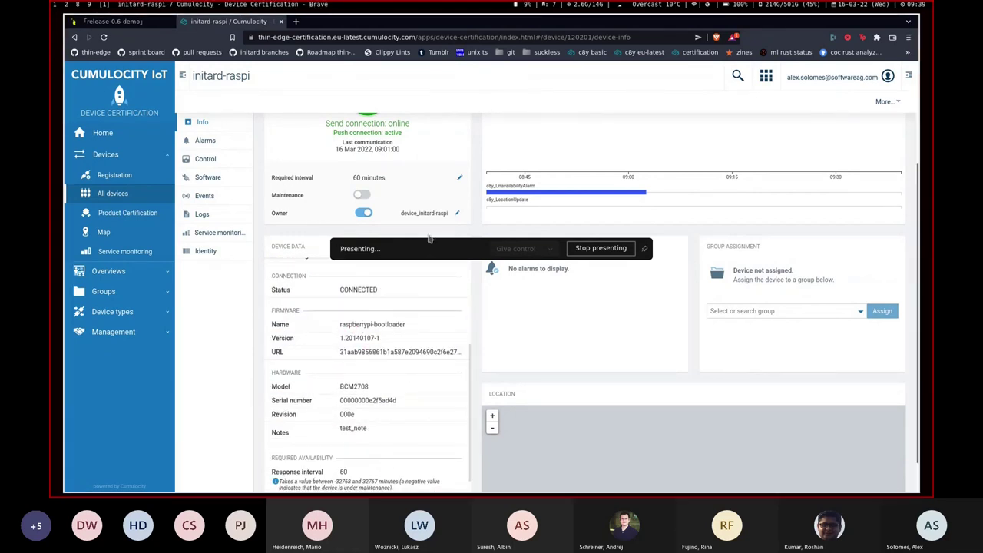
- Open the initard-raspi result of the product certification initard-raspi-certification-test and look over its certificate and modules
{"action": "left_click", "coordinate": [111, 219]}
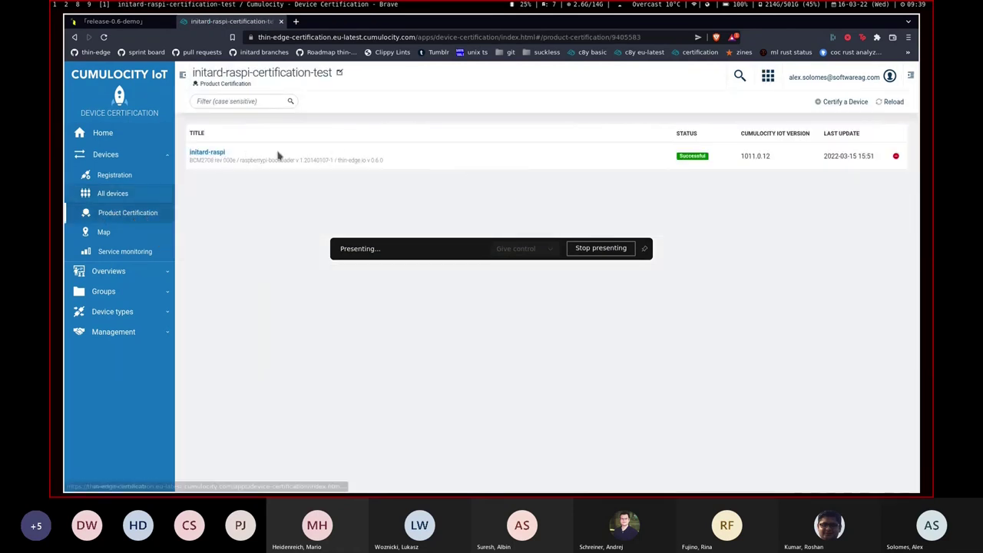
{"action": "left_click", "coordinate": [212, 153]}
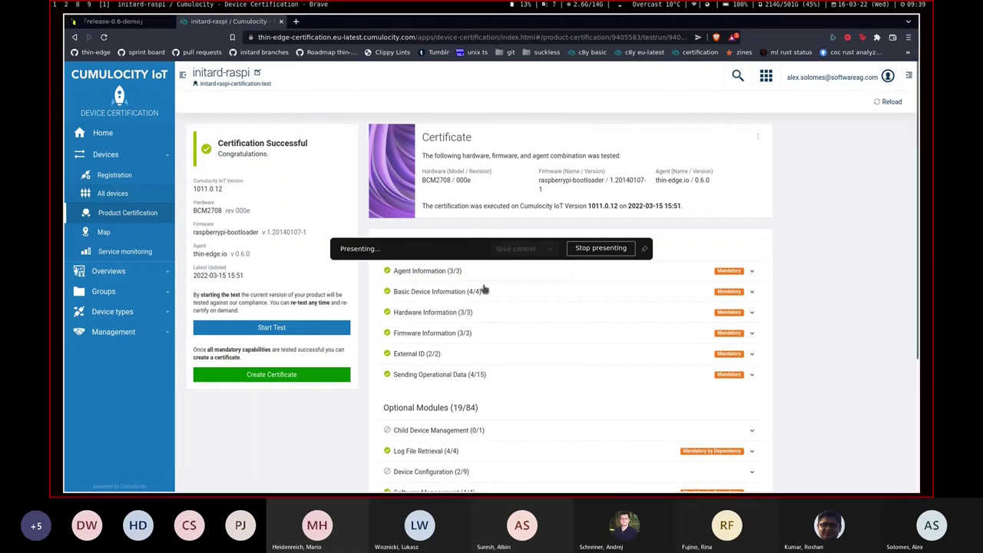
{"action": "scroll", "coordinate": [492, 284], "scroll_direction": "down", "scroll_amount": 4}
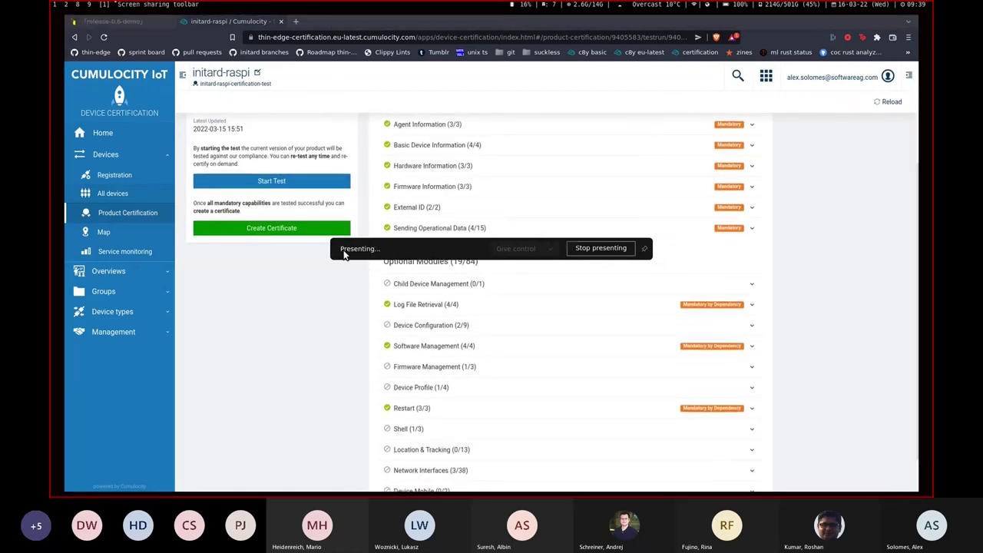
{"action": "left_click_drag", "start_coordinate": [351, 257], "coordinate": [172, 445]}
{"action": "scroll", "coordinate": [490, 296], "scroll_direction": "up", "scroll_amount": 2}
{"action": "scroll", "coordinate": [485, 215], "scroll_direction": "up", "scroll_amount": 2}
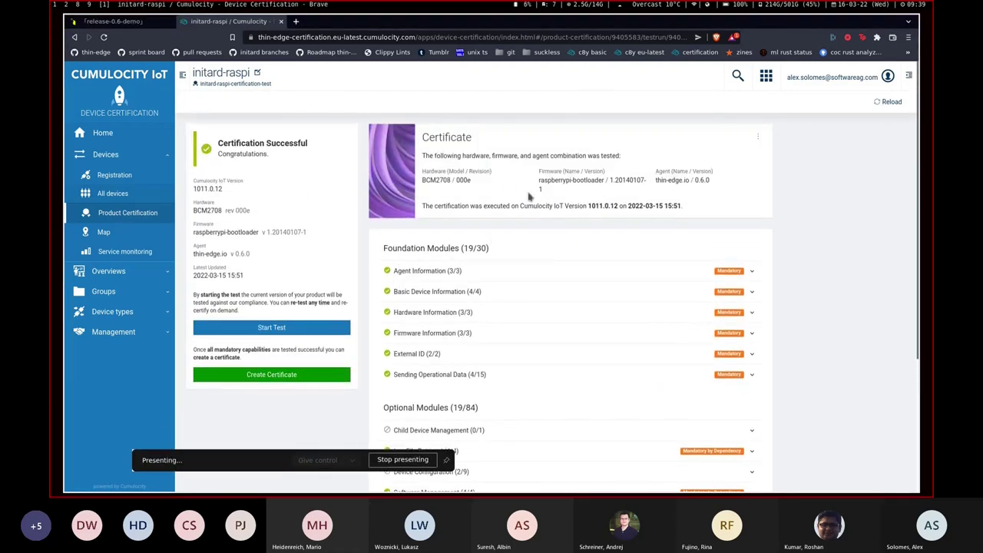
{"action": "scroll", "coordinate": [568, 238], "scroll_direction": "down", "scroll_amount": 3}
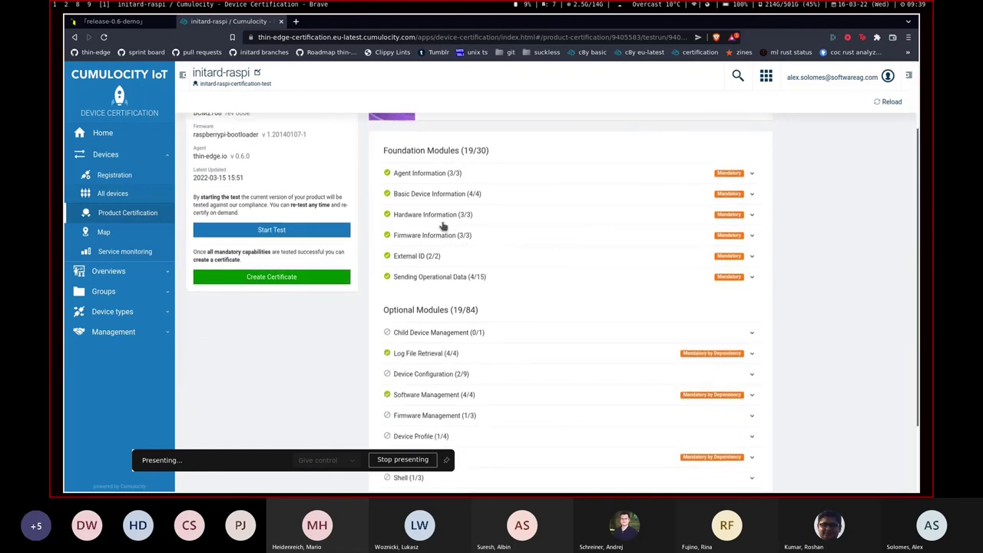
- Inspect the individual checks of the Hardware Information and Basic Device Information foundation modules, collapsing each after viewing
{"action": "left_click", "coordinate": [434, 216]}
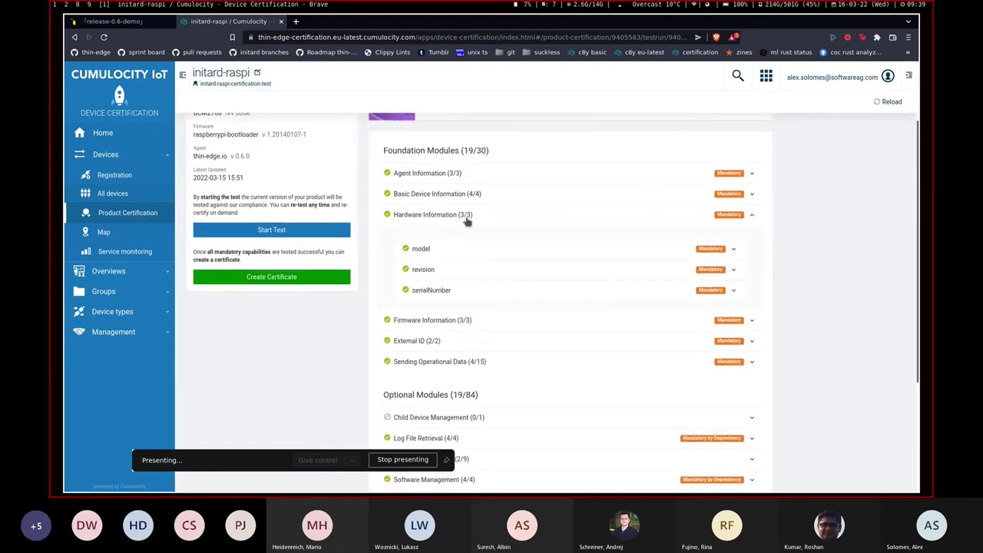
{"action": "left_click", "coordinate": [460, 215]}
{"action": "left_click", "coordinate": [449, 195]}
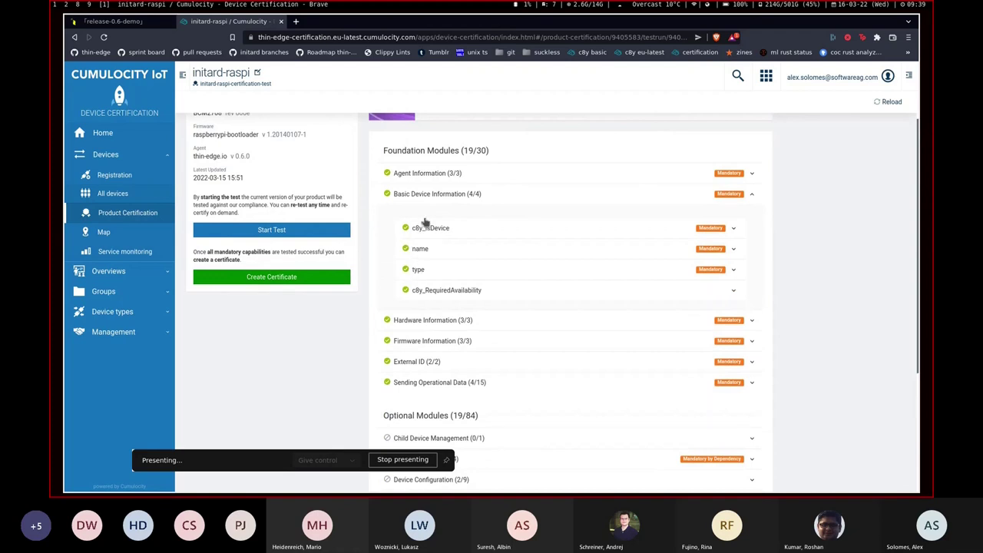
{"action": "left_click", "coordinate": [530, 195]}
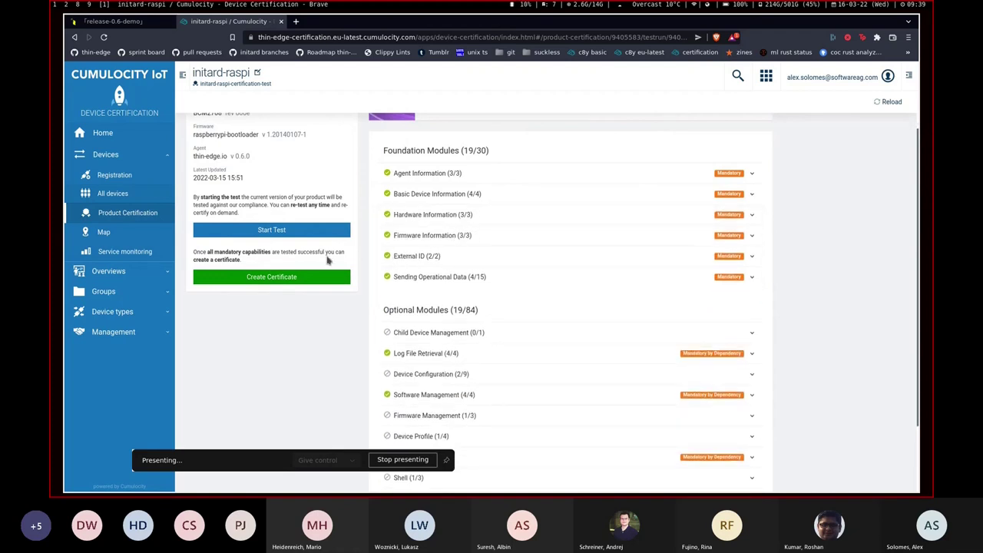
- Examine the certificate summary and the test status of the foundation and optional modules in the certification result
{"action": "scroll", "coordinate": [437, 185], "scroll_direction": "up", "scroll_amount": 2}
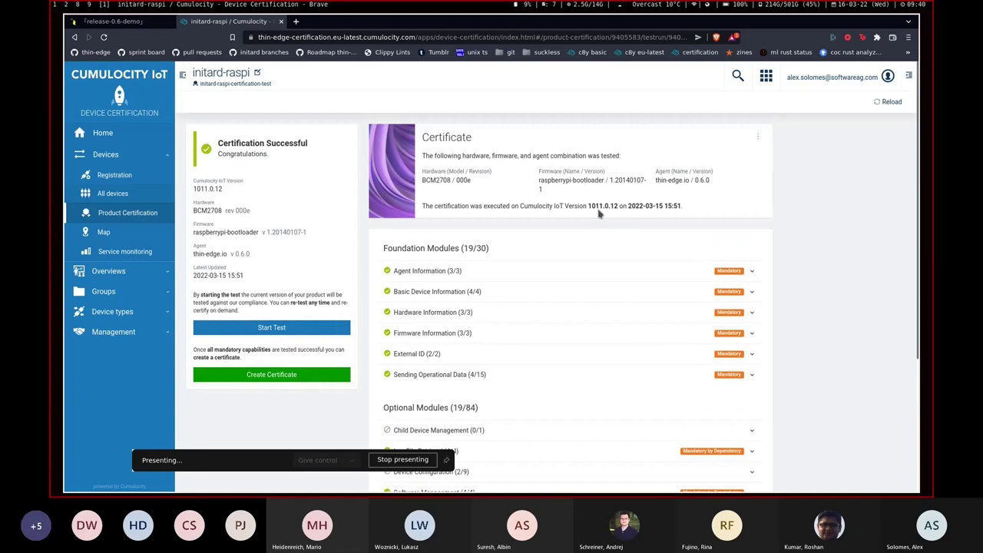
{"action": "scroll", "coordinate": [672, 235], "scroll_direction": "down", "scroll_amount": 5}
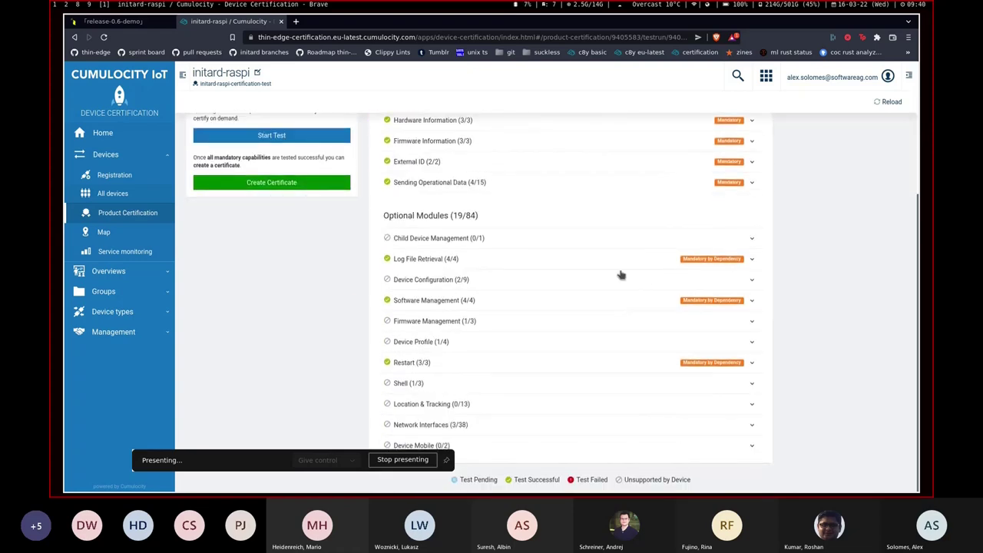
{"action": "scroll", "coordinate": [620, 274], "scroll_direction": "up", "scroll_amount": 5}
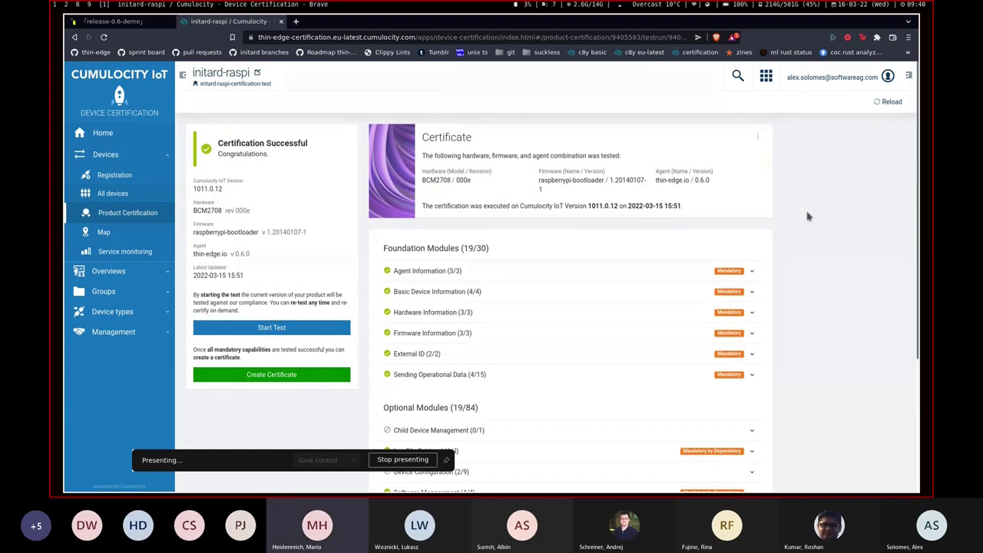
{"action": "scroll", "coordinate": [852, 219], "scroll_direction": "down", "scroll_amount": 1}
{"action": "scroll", "coordinate": [857, 220], "scroll_direction": "down", "scroll_amount": 3}
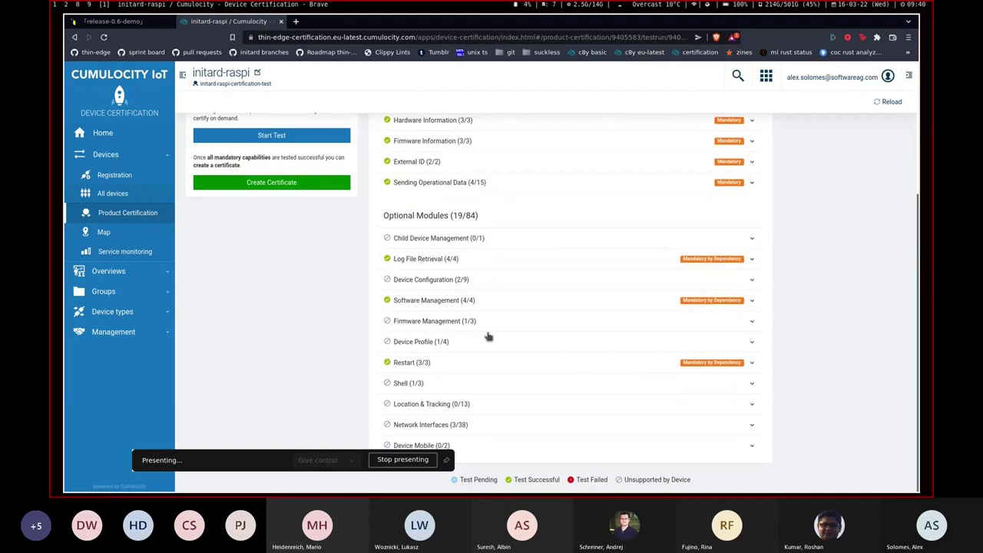
{"action": "scroll", "coordinate": [829, 295], "scroll_direction": "up", "scroll_amount": 1}
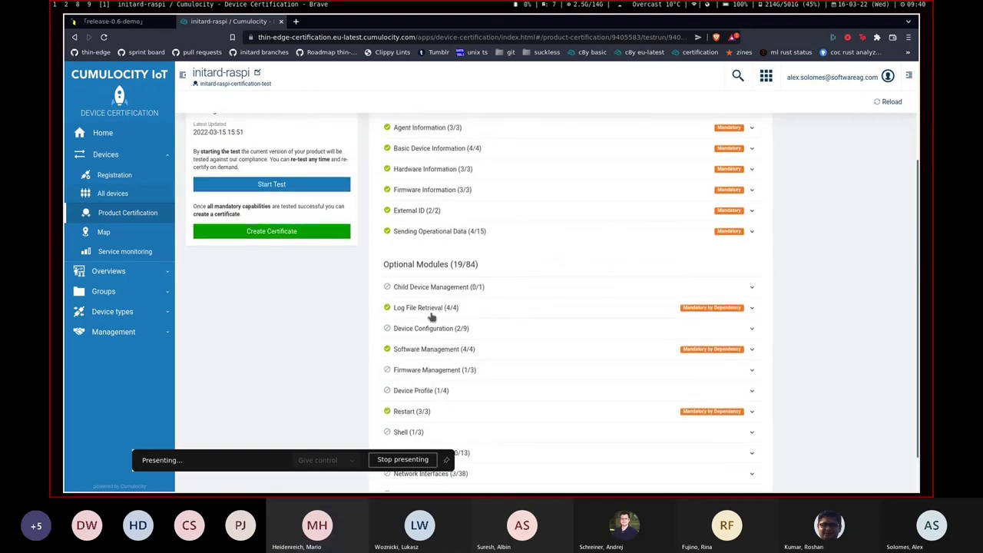
{"action": "scroll", "coordinate": [875, 275], "scroll_direction": "up", "scroll_amount": 1}
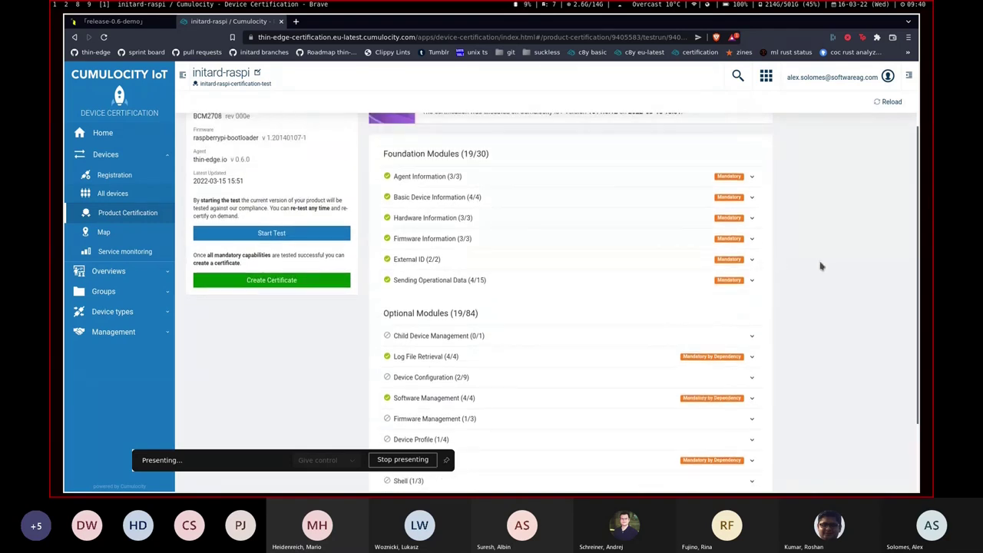
{"action": "scroll", "coordinate": [818, 266], "scroll_direction": "down", "scroll_amount": 2}
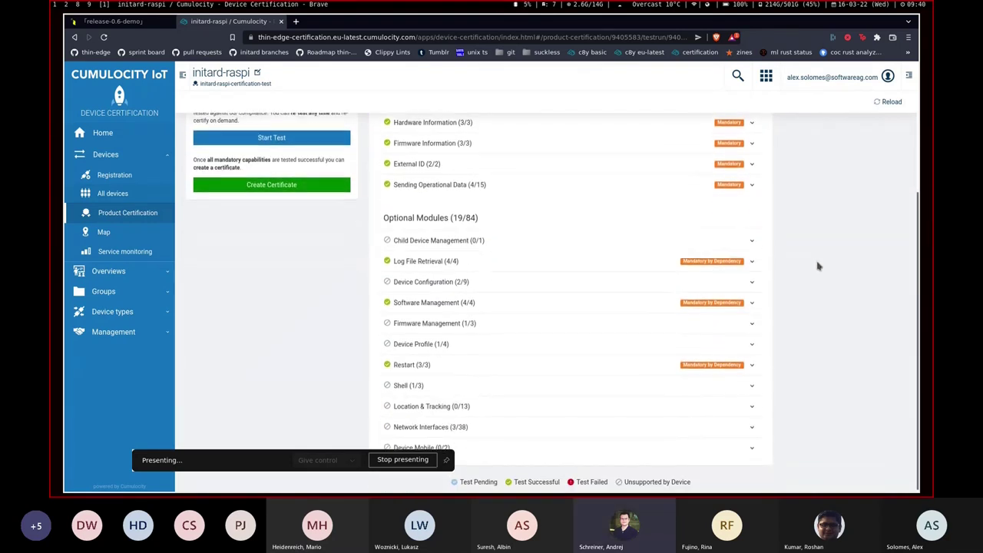
- Move the screen sharing bar clear of the module list and inspect the checks of the Firmware Management optional module
{"action": "mouse_move", "coordinate": [157, 459]}
{"action": "left_mouse_down"}
{"action": "mouse_move", "coordinate": [175, 448]}
{"action": "mouse_move", "coordinate": [115, 537]}
{"action": "mouse_move", "coordinate": [178, 463]}
{"action": "mouse_move", "coordinate": [168, 464]}
{"action": "left_mouse_up"}
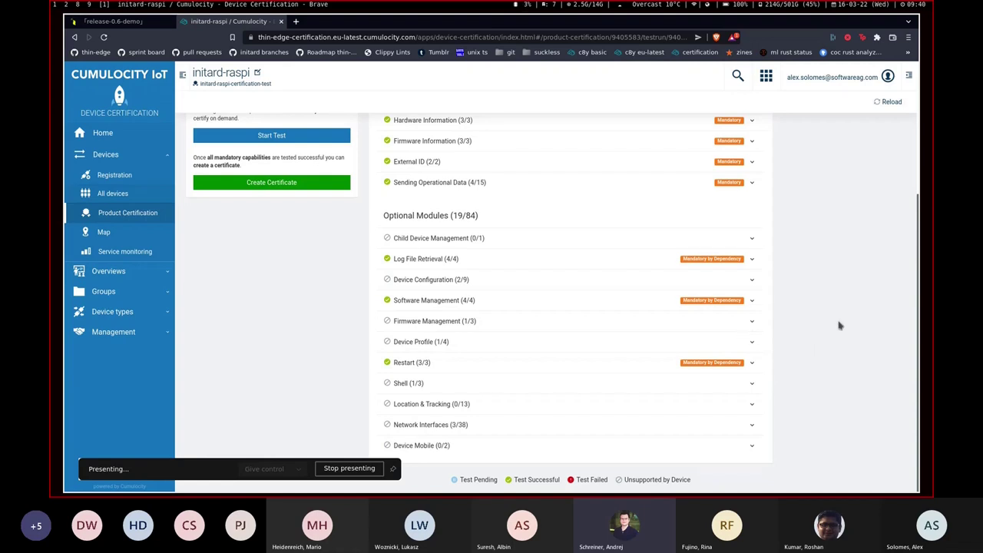
{"action": "left_click", "coordinate": [678, 326]}
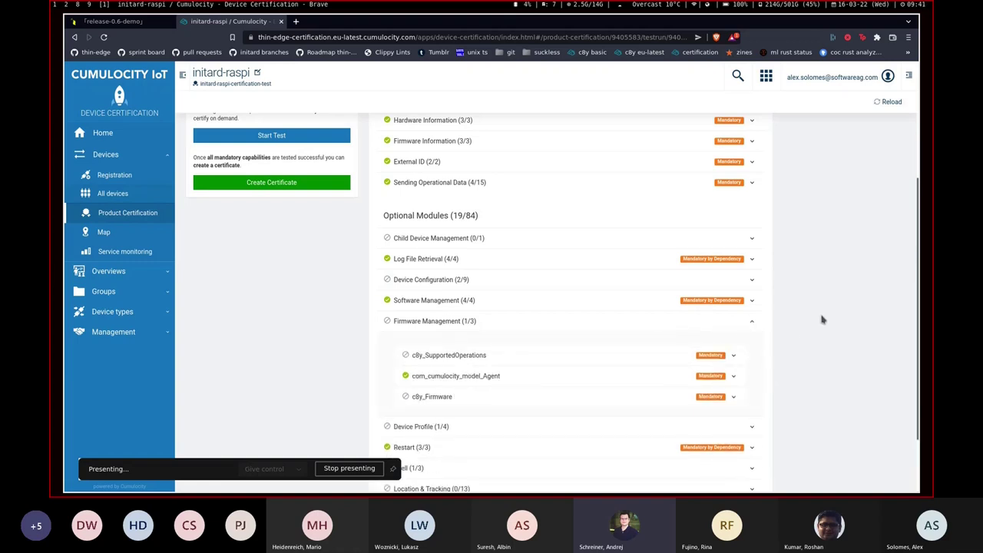
{"action": "left_click", "coordinate": [705, 322]}
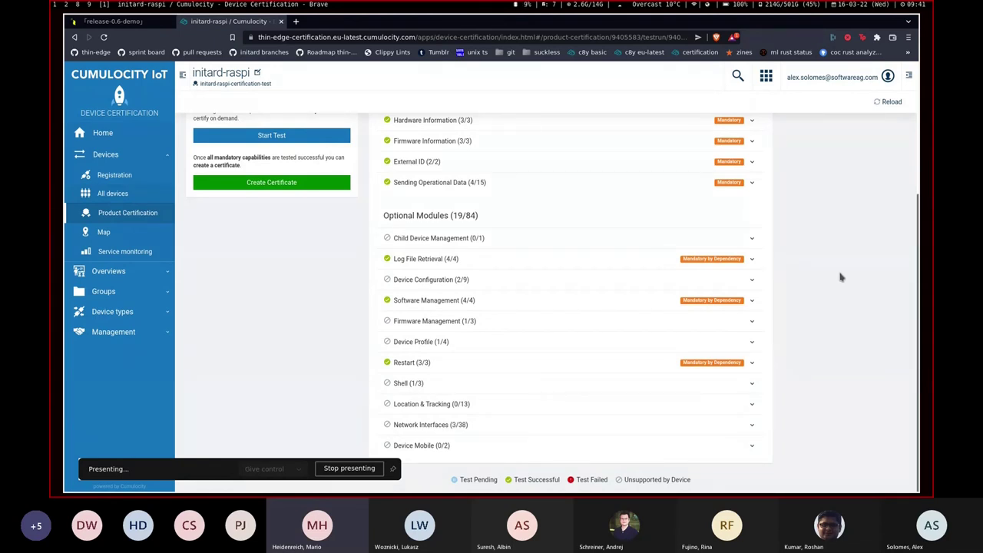
- Inspect the checks of the Hardware Information and Firmware Information foundation modules, collapsing each after viewing
{"action": "scroll", "coordinate": [840, 275], "scroll_direction": "up", "scroll_amount": 3}
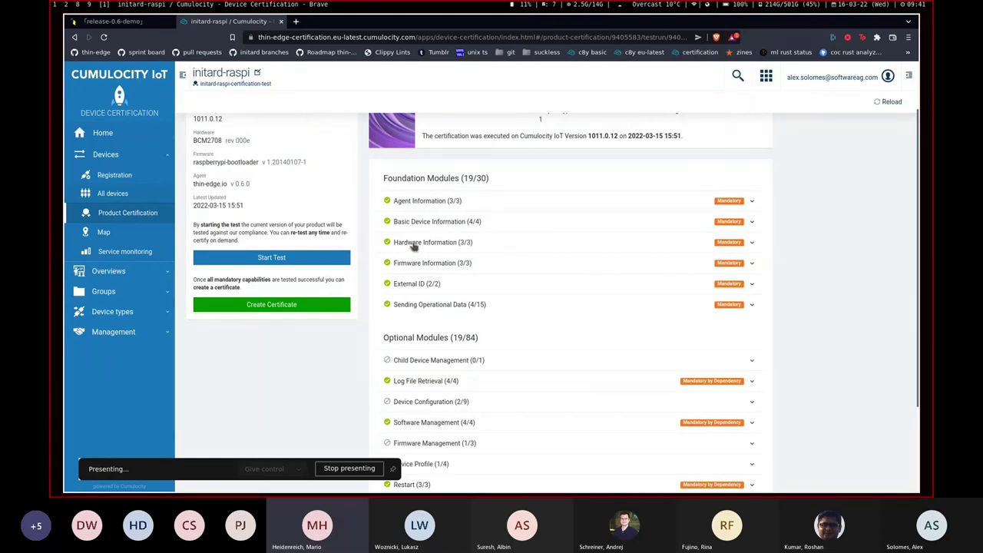
{"action": "left_click", "coordinate": [544, 245]}
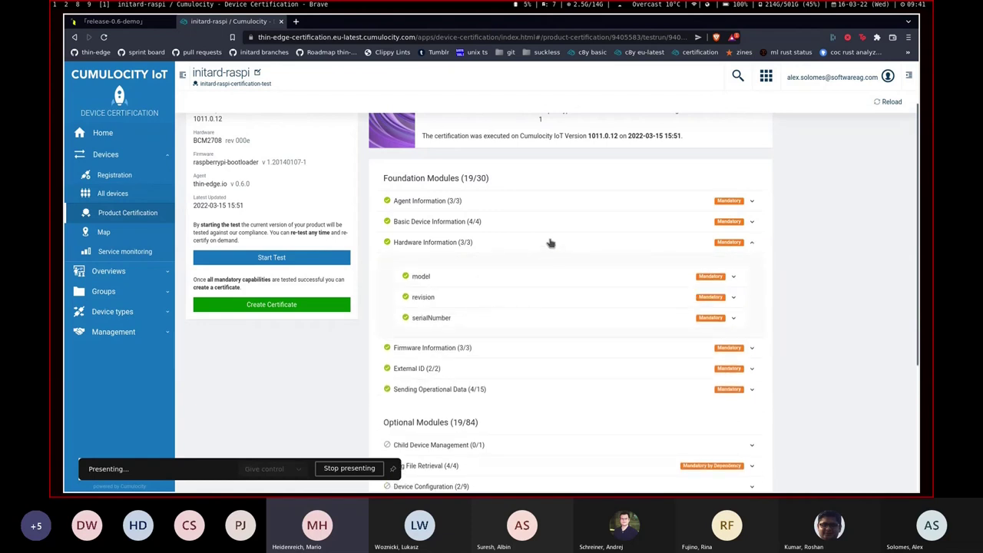
{"action": "left_click", "coordinate": [550, 243]}
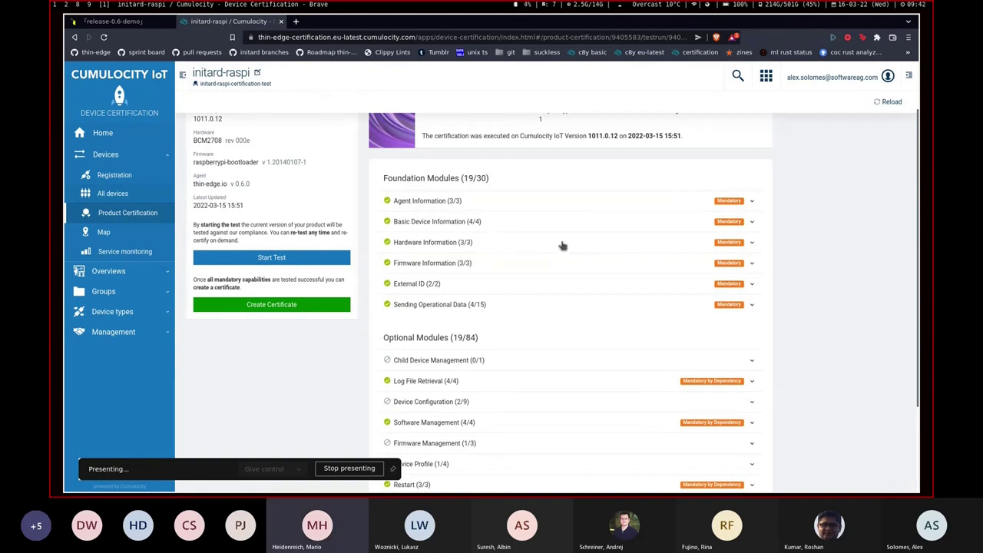
{"action": "left_click", "coordinate": [496, 265]}
{"action": "left_click", "coordinate": [506, 263]}
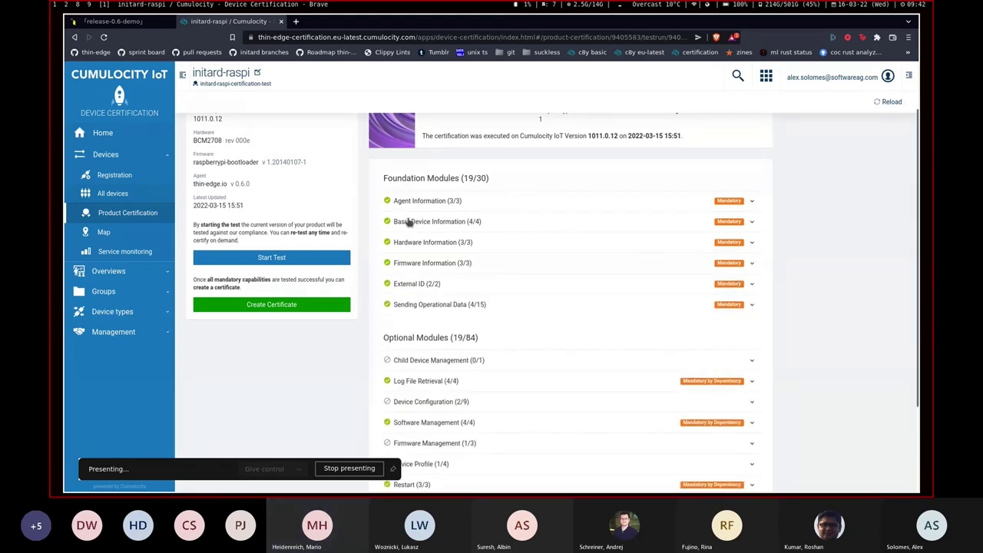
- Switch to the terminal and connect to the Raspberry Pi with ssh pi
{"action": "key", "text": "alt+Tab"}
{"action": "key", "text": "ctrl+l"}
{"action": "type", "text": "ssh pi"}
{"action": "key", "text": "Return"}
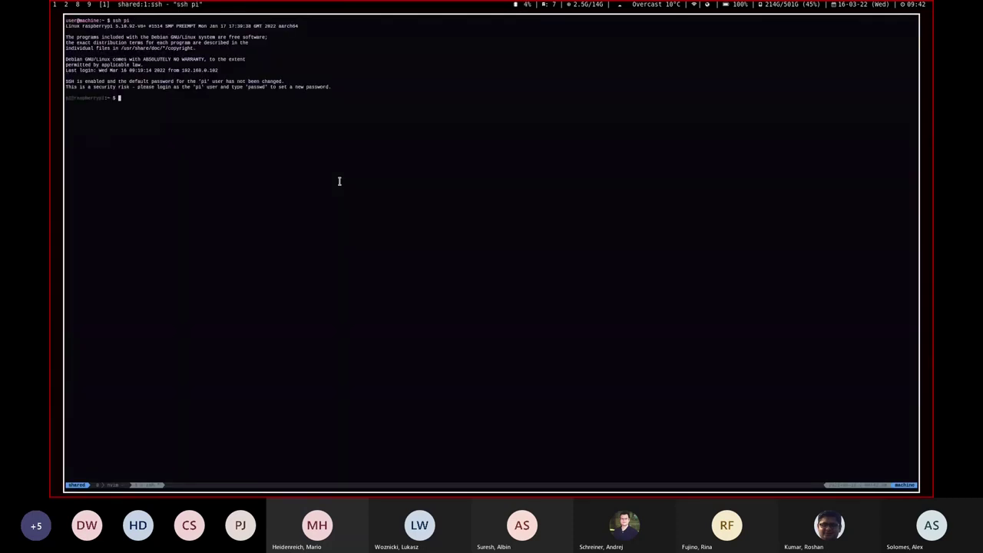
- Open /etc/tedge/device/inventory.json in vim with sudo rights
{"action": "type", "text": "sudo vim /etc/d"}
{"action": "key", "text": "BackSpace"}
{"action": "type", "text": "tedge/device/"}
{"action": "key", "text": "Tab"}
{"action": "key", "text": "Return"}
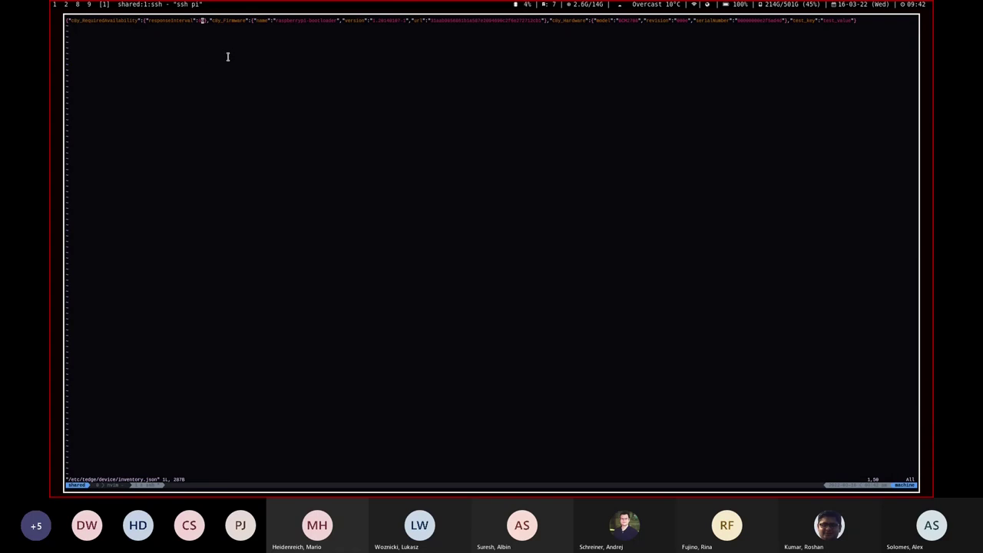
- Set responseInterval of c8y_RequiredAvailability to 10, save and close the inventory file, and return to the Cumulocity page in the browser
{"action": "type", "text": ":"}
{"action": "key", "text": "Escape"}
{"action": "type", "text": "ciw"}
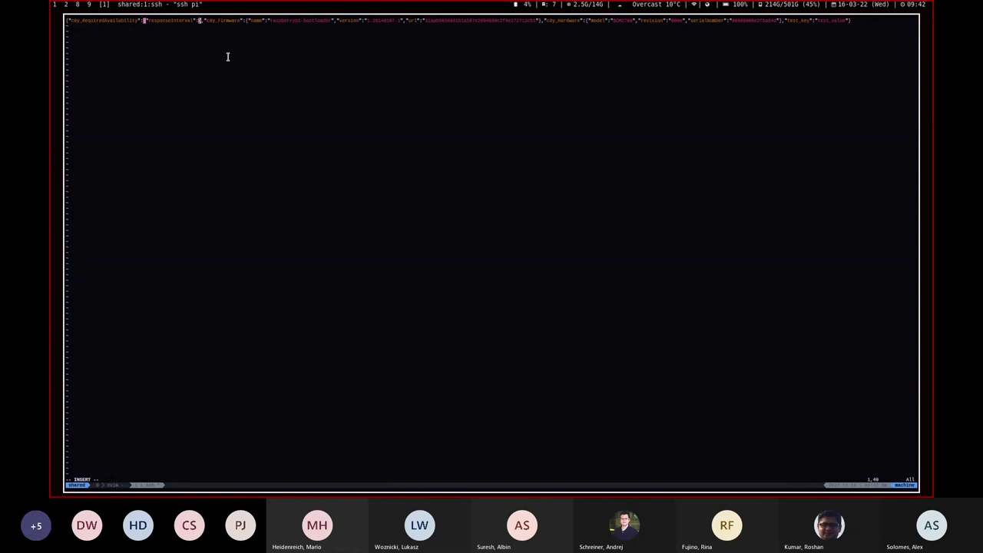
{"action": "type", "text": "10"}
{"action": "key", "text": "Escape"}
{"action": "type", "text": ":wq"}
{"action": "key", "text": "Return"}
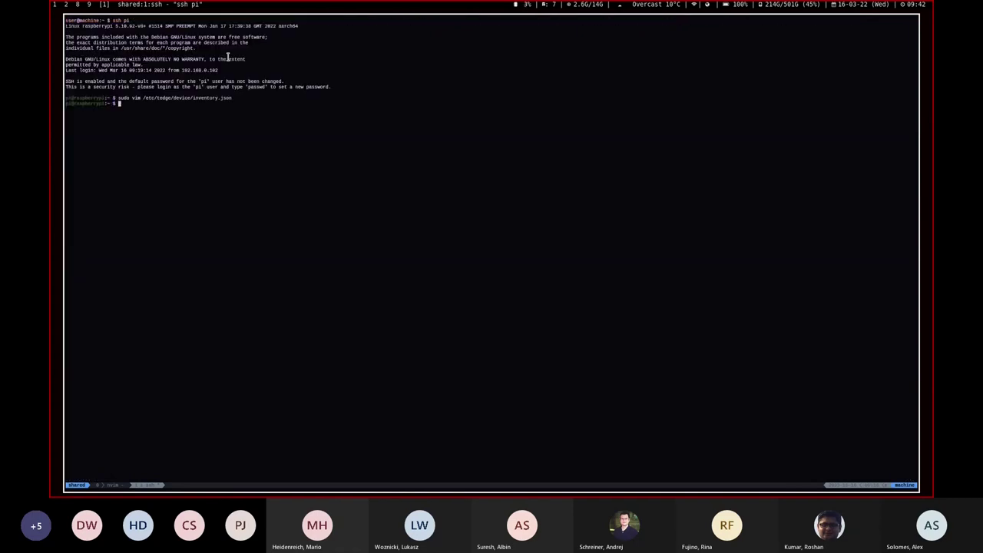
{"action": "key", "text": "alt+Tab"}
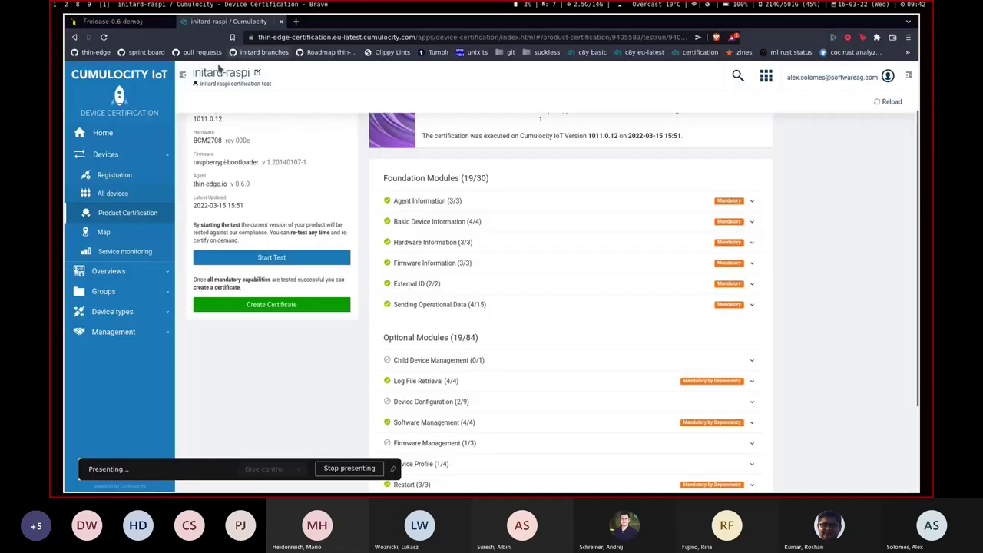
- Open the Raspberry Pi's info page from the list of all devices and highlight its required interval
{"action": "left_click", "coordinate": [113, 195]}
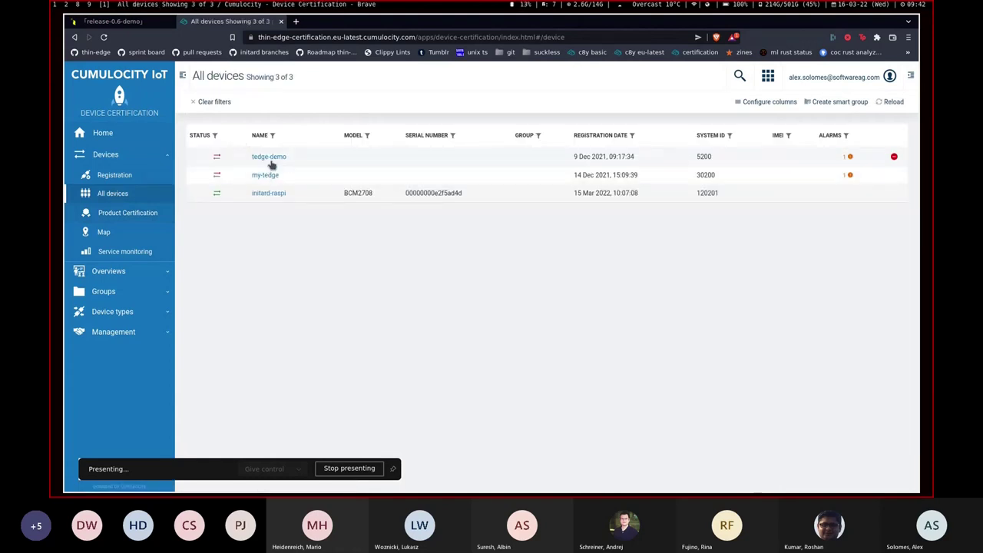
{"action": "left_click", "coordinate": [269, 194]}
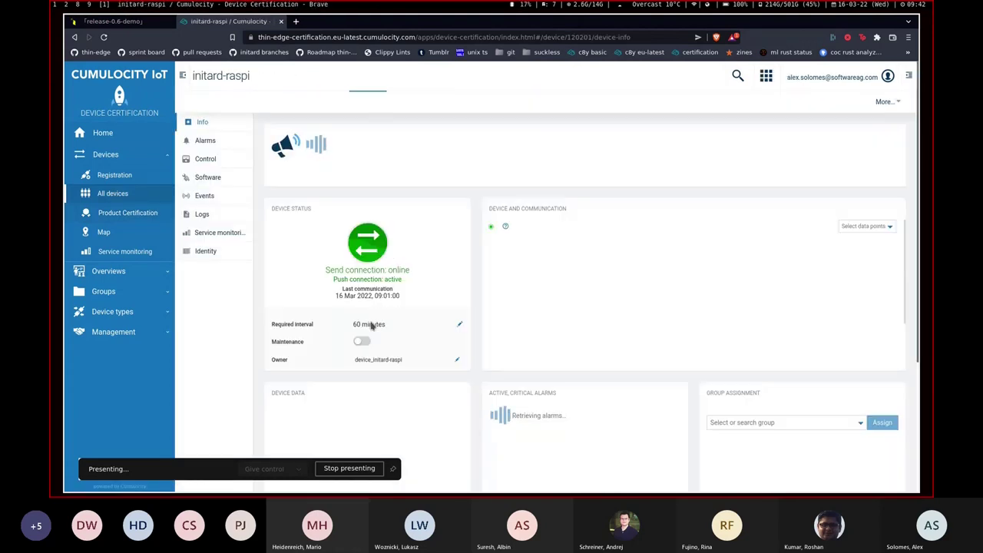
{"action": "left_click_drag", "start_coordinate": [353, 324], "coordinate": [394, 328]}
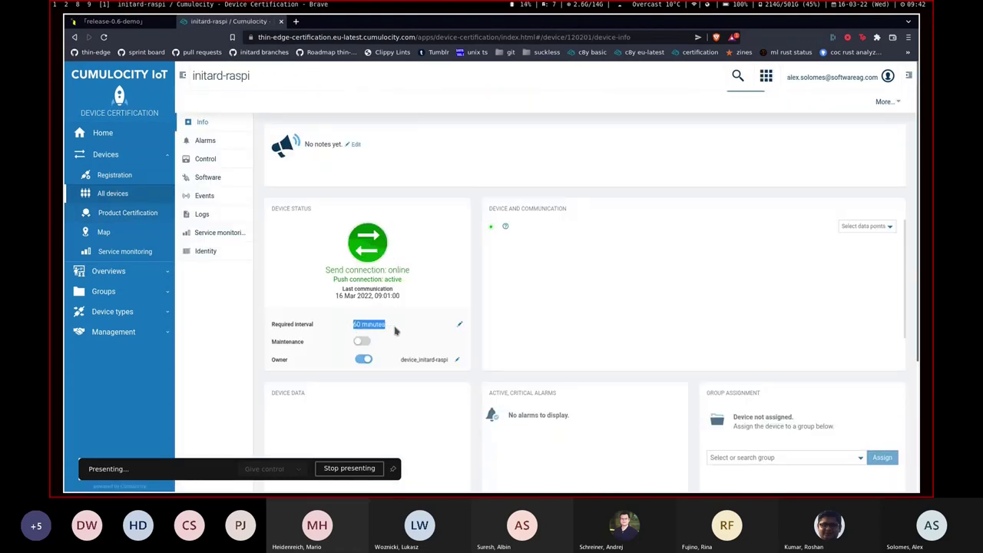
- Switch to the terminal and disconnect the Raspberry Pi from Cumulocity with sudo tedge disconnect c8y
{"action": "key", "text": "alt+Tab"}
{"action": "key", "text": "alt+Tab"}
{"action": "type", "text": "sud"}
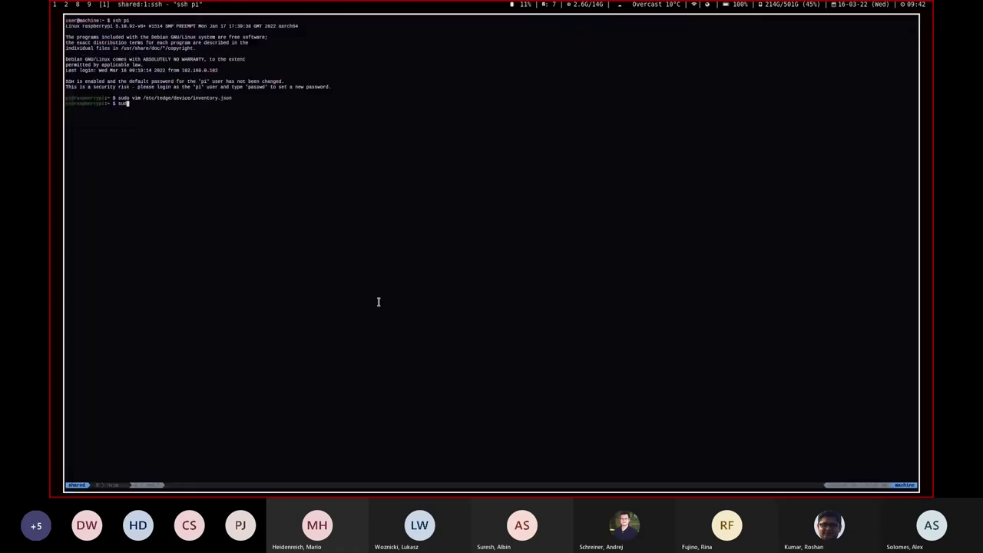
{"action": "type", "text": "o tedge disconnect c8y"}
{"action": "key", "text": "Return"}
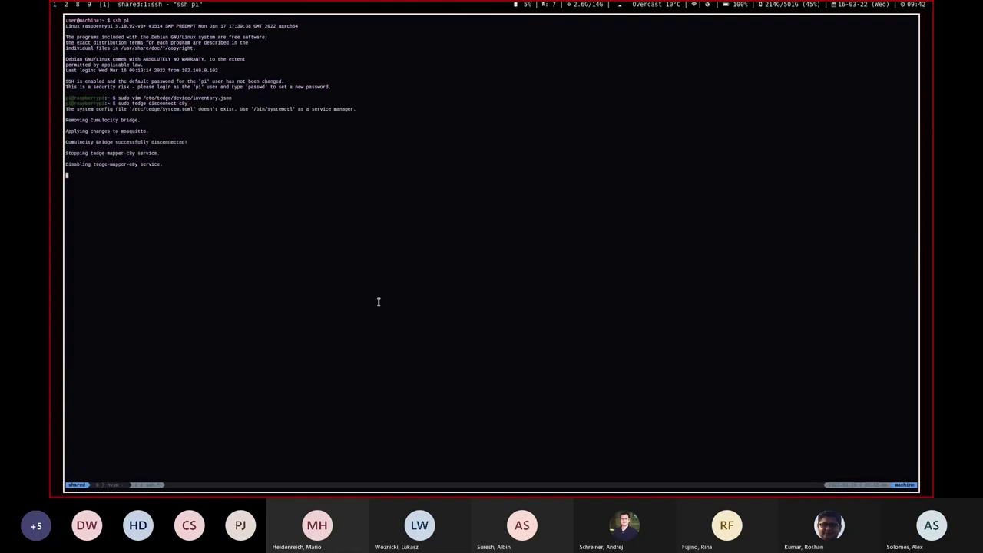
- Reconnect the Raspberry Pi to Cumulocity by editing the previous command into sudo tedge connect c8y
{"action": "key", "text": "Up"}
{"action": "key", "text": "ctrl+Left"}
{"action": "key", "text": "ctrl+Left"}
{"action": "key", "text": "Right"}
{"action": "key", "text": "Right"}
{"action": "key", "text": "Right"}
{"action": "key", "text": "BackSpace"}
{"action": "key", "text": "BackSpace"}
{"action": "key", "text": "BackSpace"}
{"action": "key", "text": "Return"}
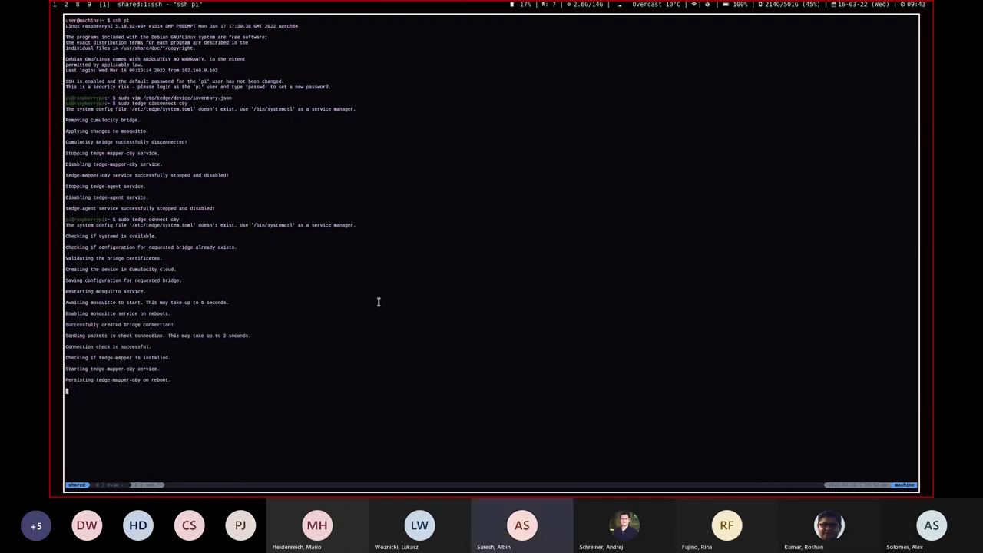
- Return to the device's info page in the browser and check its required interval and device data
{"action": "key", "text": "alt+Tab"}
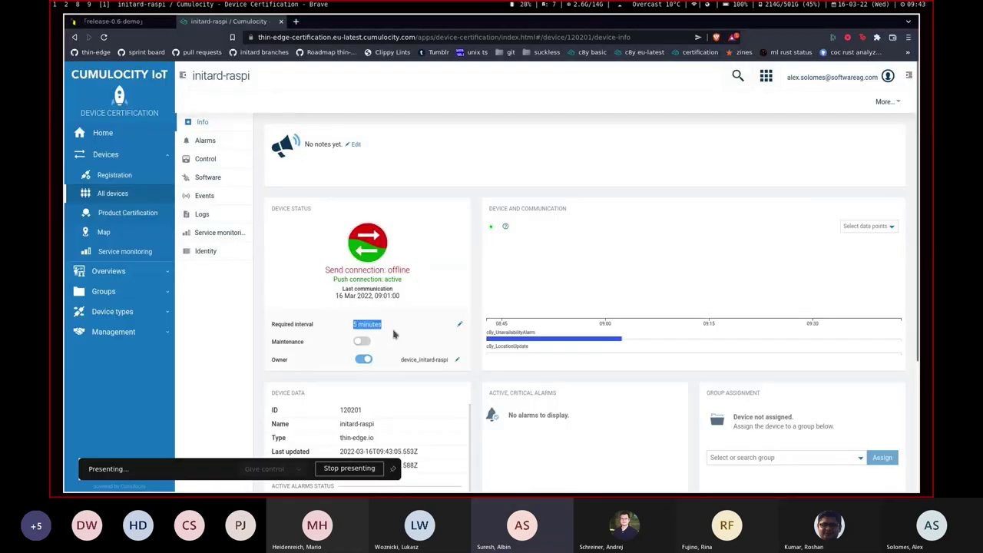
{"action": "scroll", "coordinate": [429, 296], "scroll_direction": "down", "scroll_amount": 1}
{"action": "left_click", "coordinate": [378, 278]}
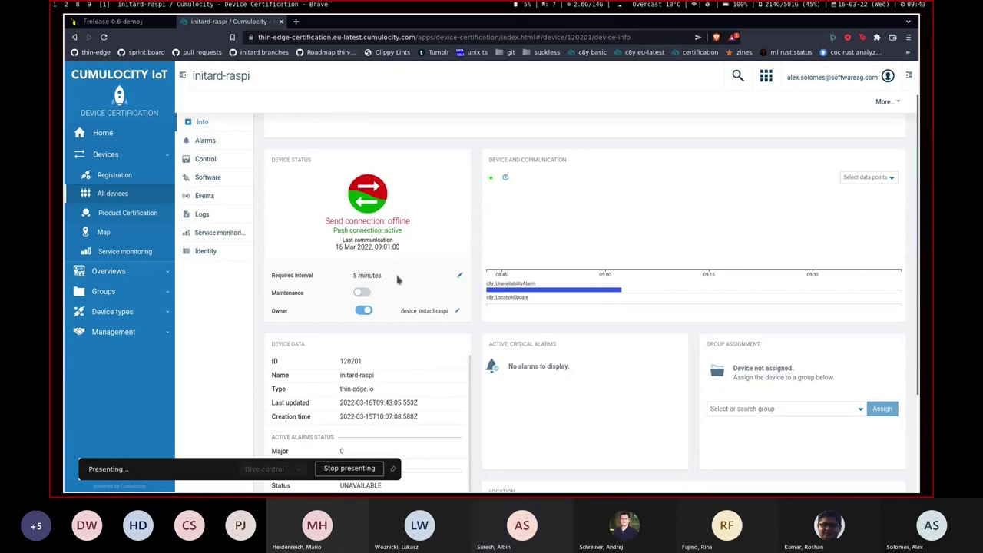
{"action": "scroll", "coordinate": [402, 277], "scroll_direction": "down", "scroll_amount": 1}
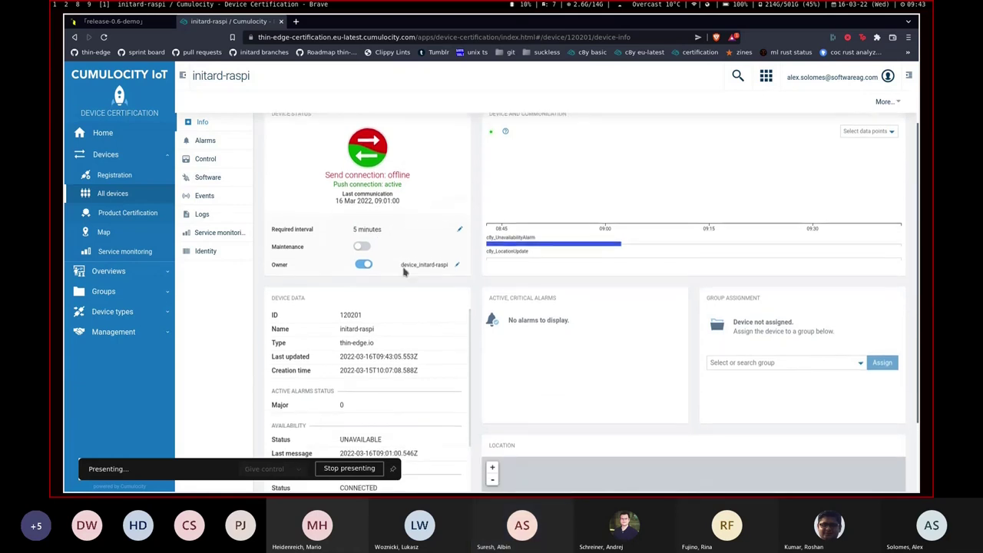
{"action": "scroll", "coordinate": [403, 266], "scroll_direction": "down", "scroll_amount": 1}
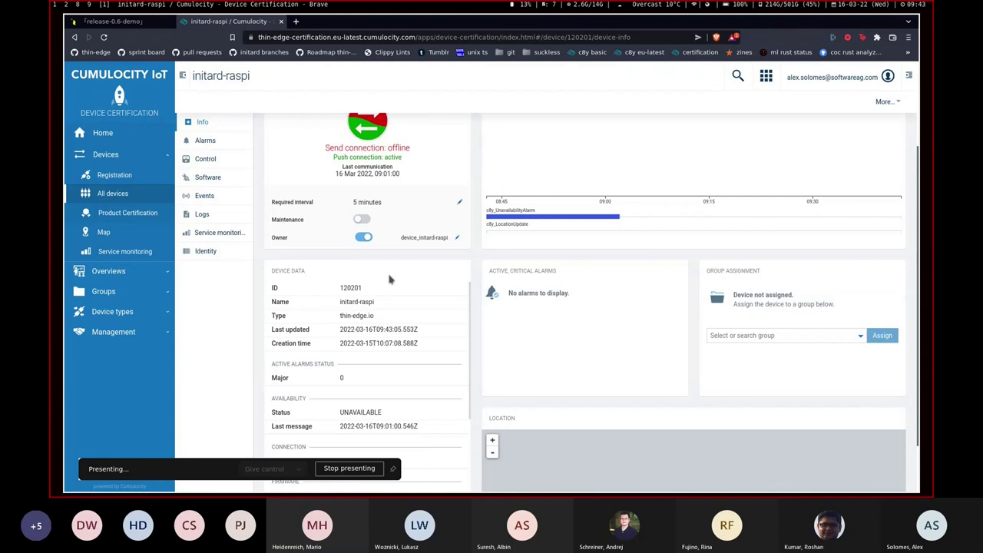
- Open the Raspberry Pi's test run under Product Certification, review its foundation and optional modules, and stop presenting
{"action": "left_click", "coordinate": [115, 213]}
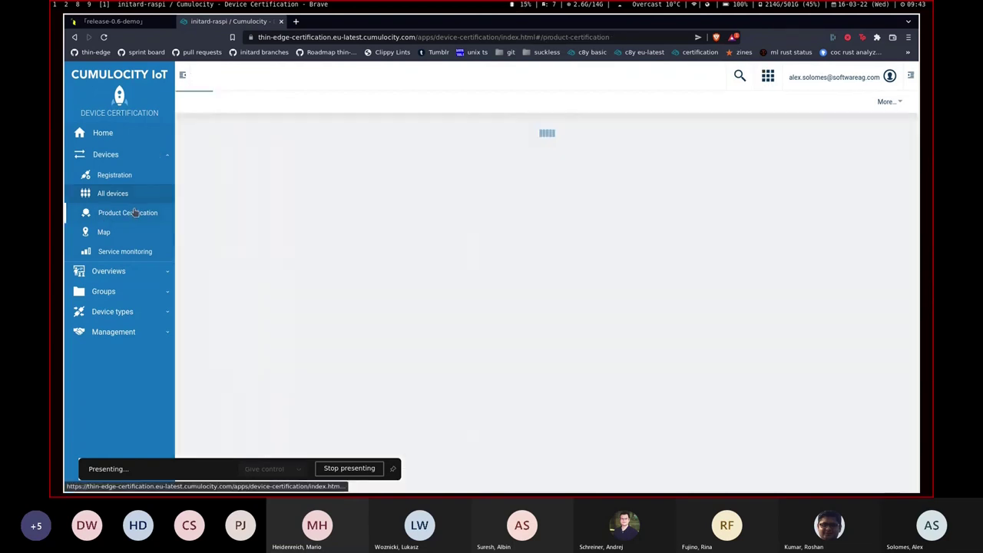
{"action": "left_click", "coordinate": [245, 156]}
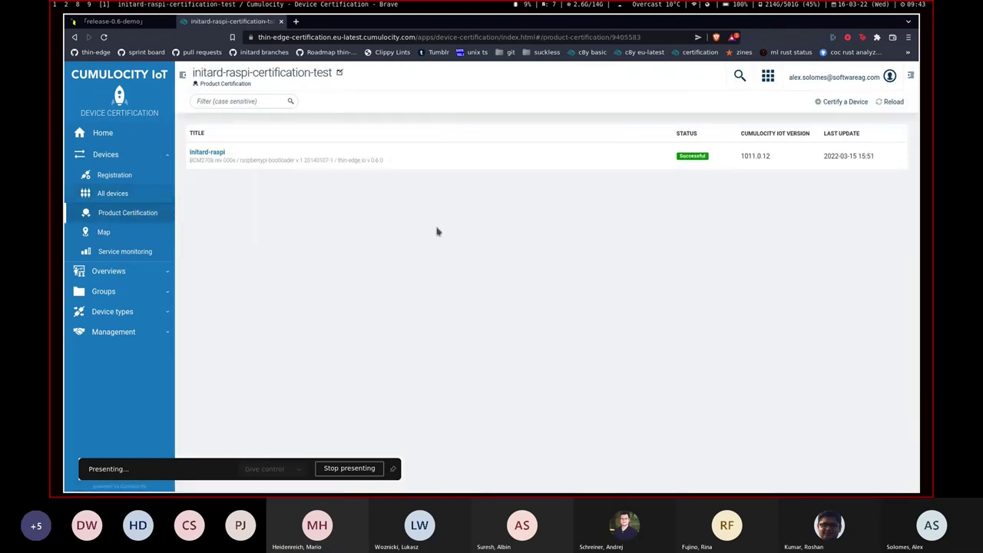
{"action": "left_click", "coordinate": [226, 161]}
{"action": "scroll", "coordinate": [618, 211], "scroll_direction": "down", "scroll_amount": 3}
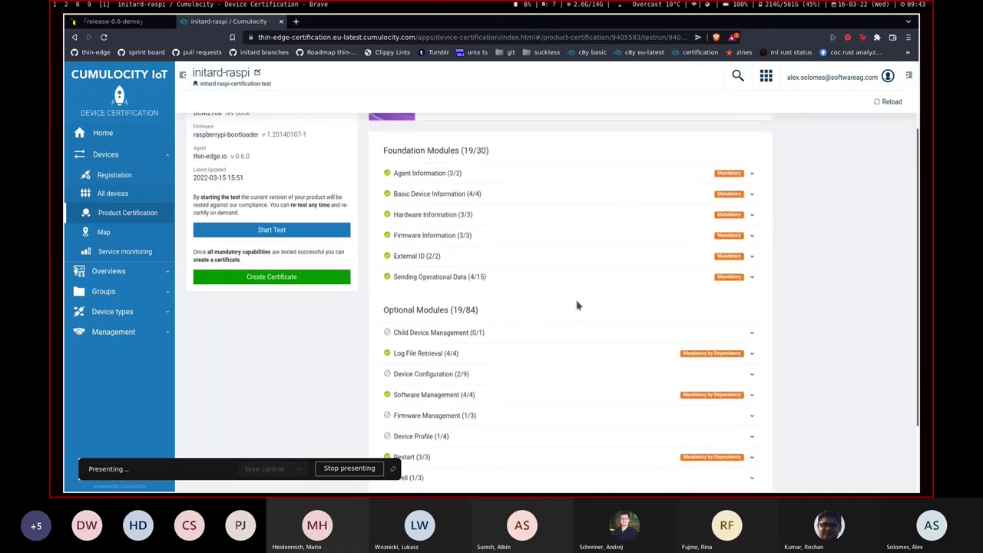
{"action": "left_click", "coordinate": [347, 468]}
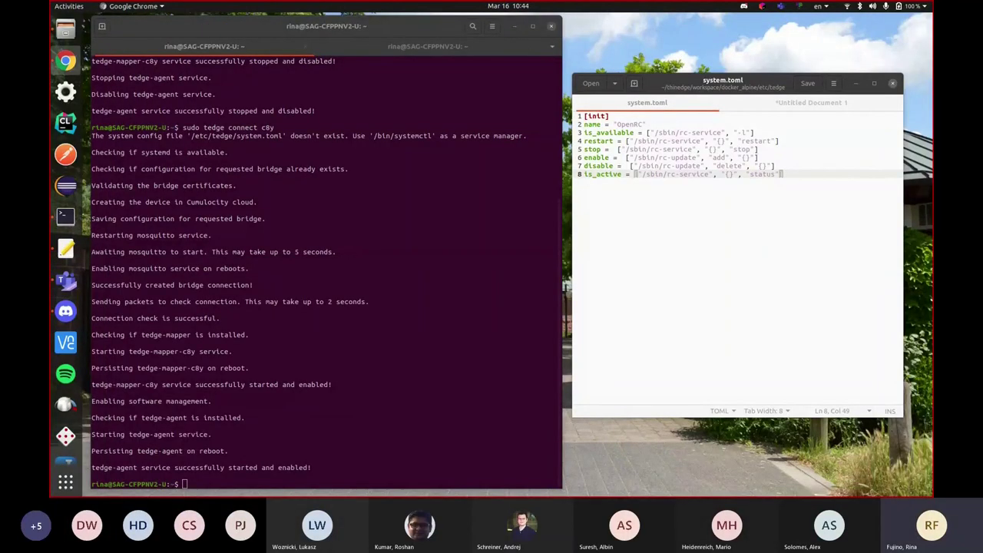
- Review the terminal output of the tedge disconnect c8y and tedge connect c8y commands
{"action": "left_click", "coordinate": [432, 313]}
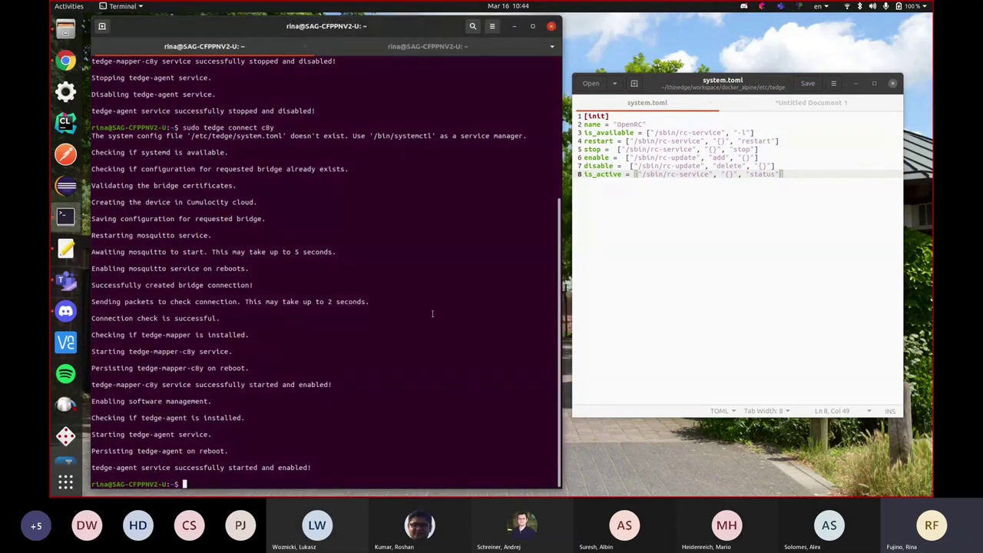
{"action": "left_click", "coordinate": [767, 195]}
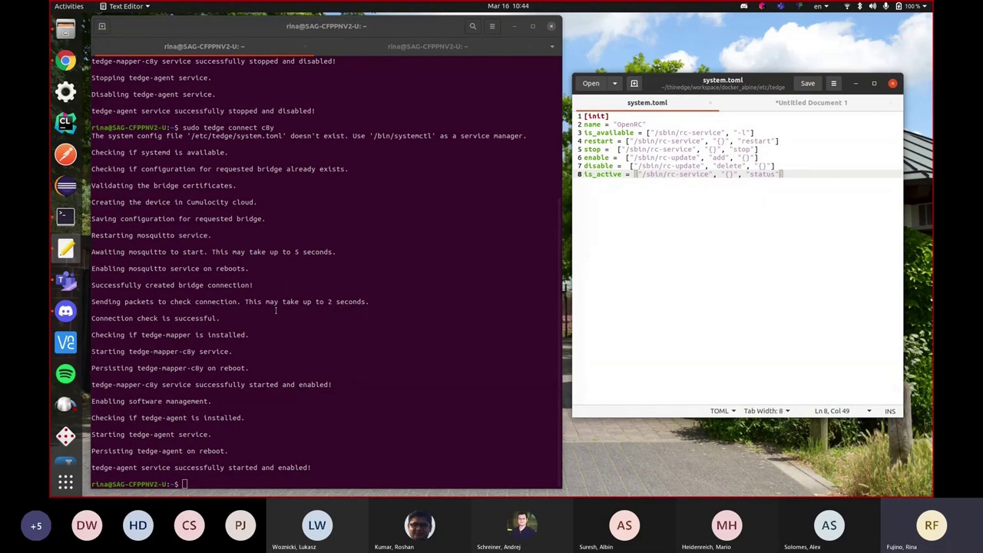
{"action": "left_click", "coordinate": [215, 127]}
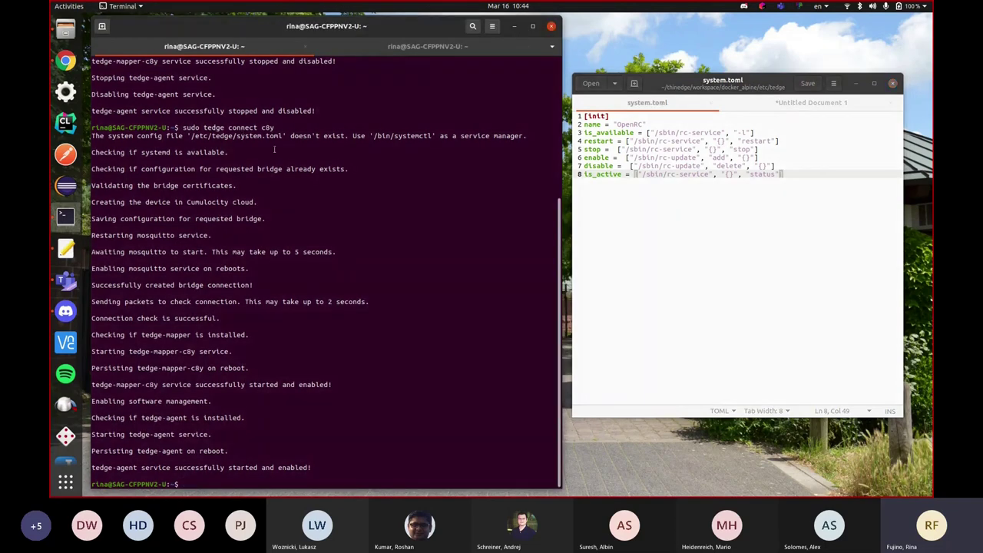
{"action": "scroll", "coordinate": [243, 220], "scroll_direction": "up", "scroll_amount": 3}
{"action": "scroll", "coordinate": [241, 224], "scroll_direction": "up", "scroll_amount": 2}
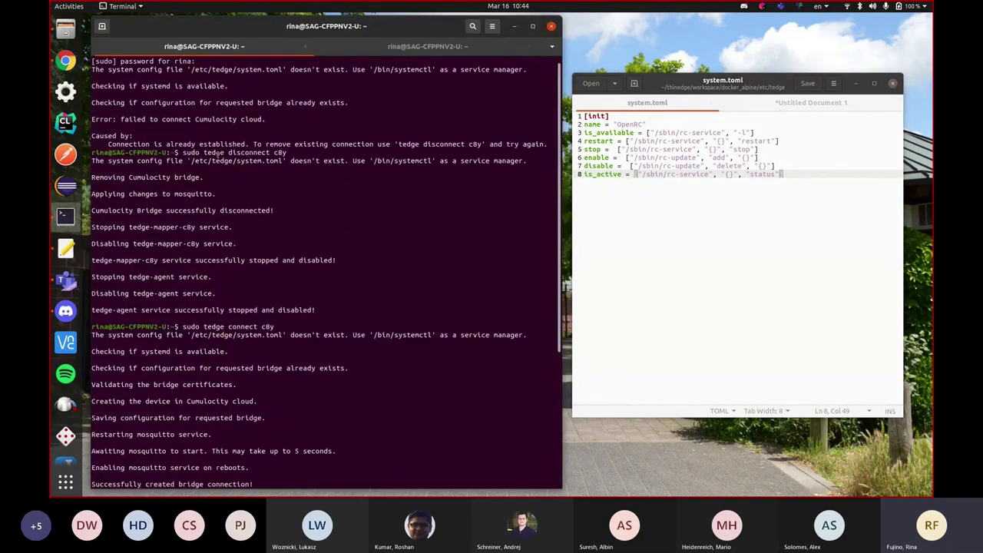
{"action": "scroll", "coordinate": [289, 219], "scroll_direction": "down", "scroll_amount": 4}
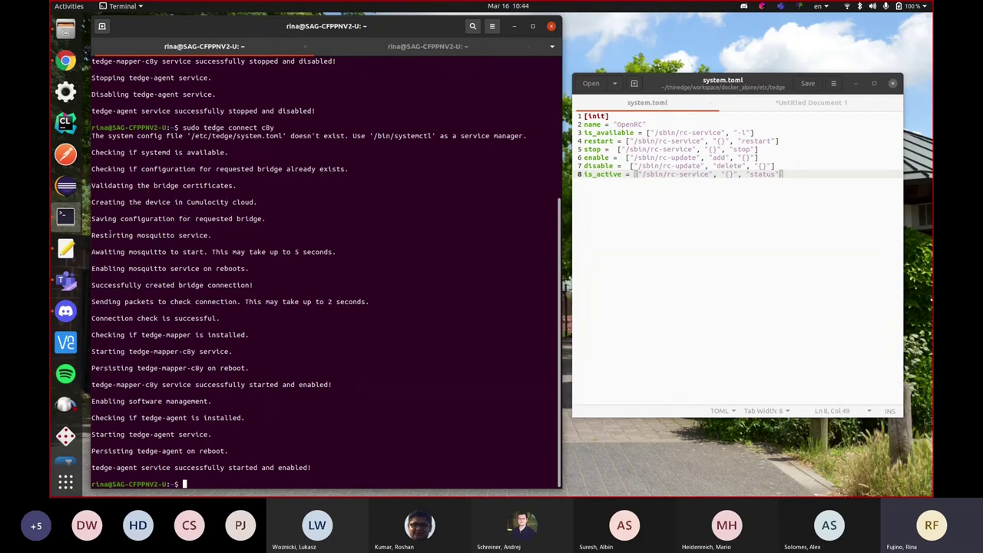
- Highlight the mosquitto restart and enable lines and the tedge-mapper-c8y start line in the tedge connect output
{"action": "left_click_drag", "start_coordinate": [92, 235], "coordinate": [219, 234]}
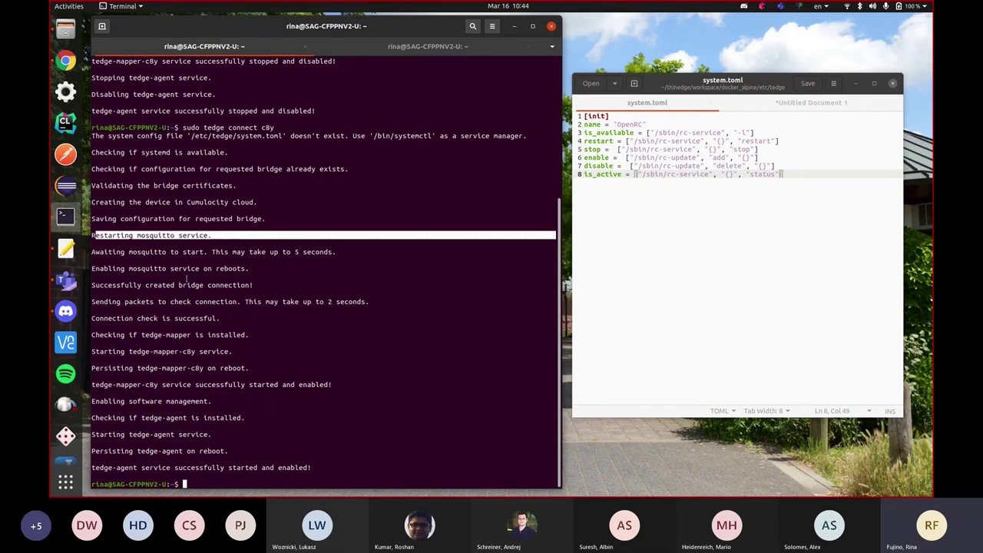
{"action": "left_click", "coordinate": [220, 235]}
{"action": "left_click_drag", "start_coordinate": [92, 268], "coordinate": [247, 268]}
{"action": "left_click", "coordinate": [184, 351]}
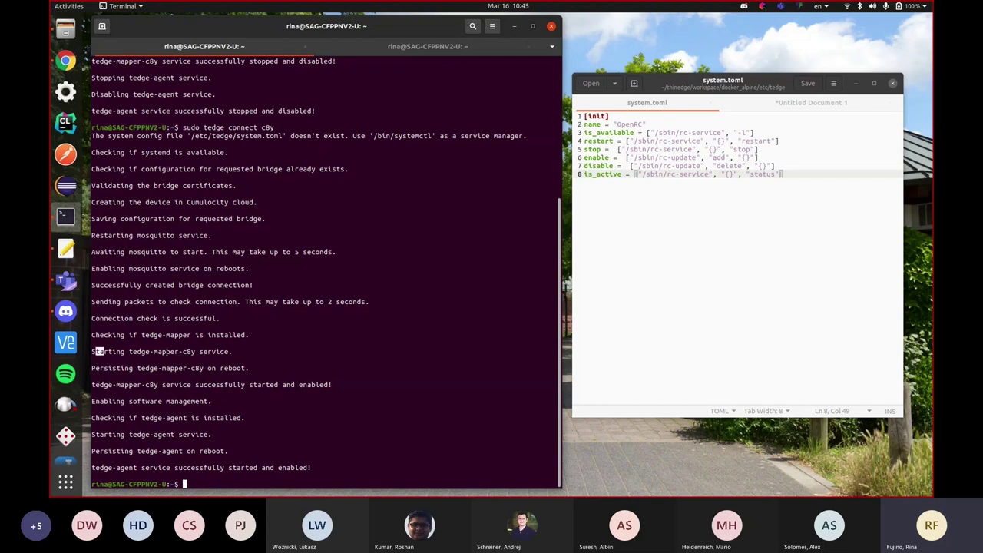
{"action": "left_click_drag", "start_coordinate": [97, 351], "coordinate": [246, 351]}
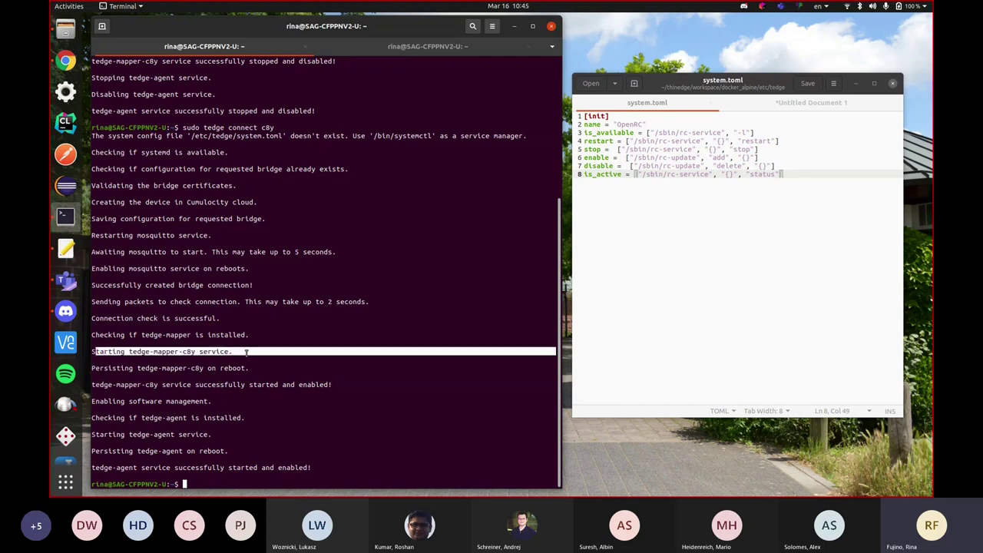
{"action": "left_click", "coordinate": [199, 368]}
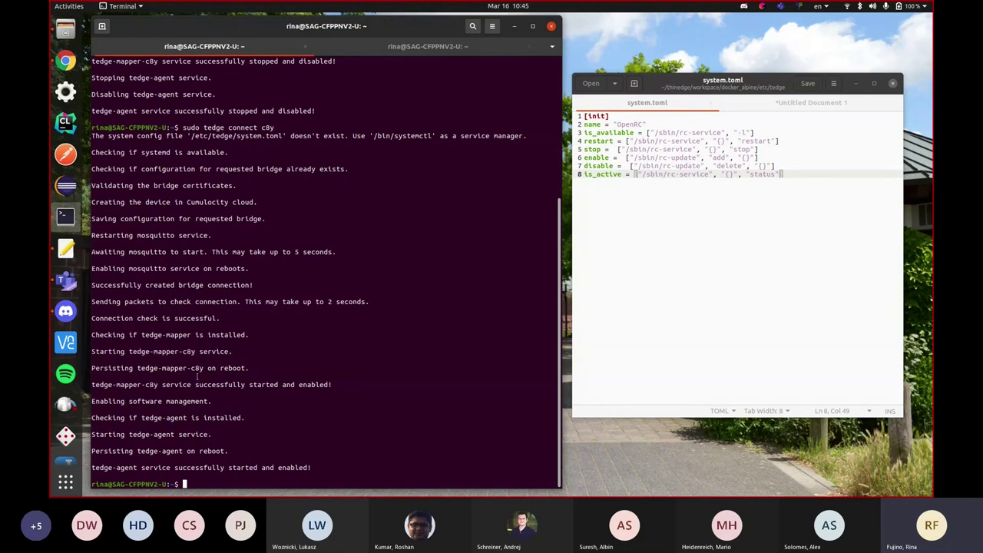
{"action": "triple_click", "coordinate": [177, 422]}
{"action": "left_click", "coordinate": [186, 428]}
{"action": "scroll", "coordinate": [311, 283], "scroll_direction": "up", "scroll_amount": 5}
- Write systemctl restart mosquitto in the untitled text document and highlight the matching line in the terminal output
{"action": "left_click", "coordinate": [798, 105]}
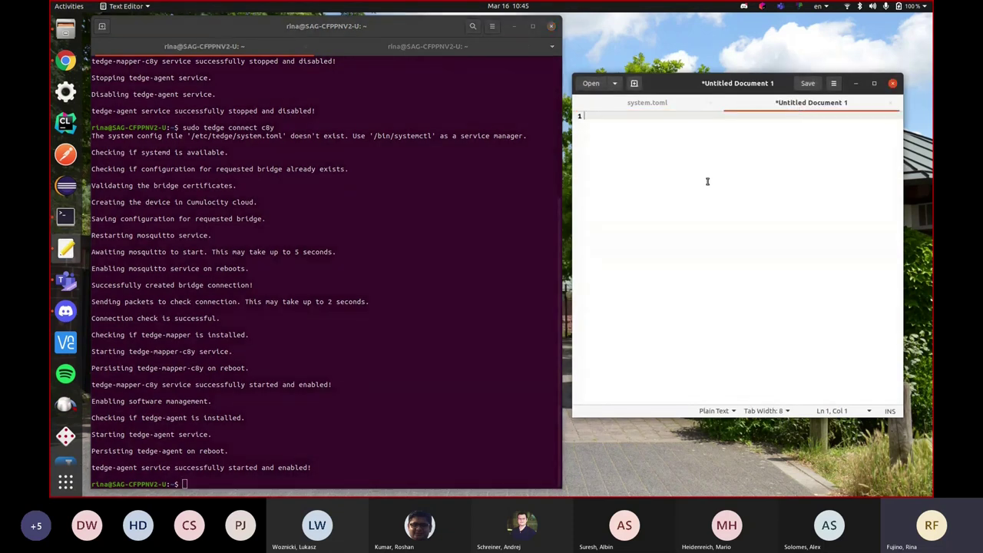
{"action": "type", "text": "systemctl restart mosquitto"}
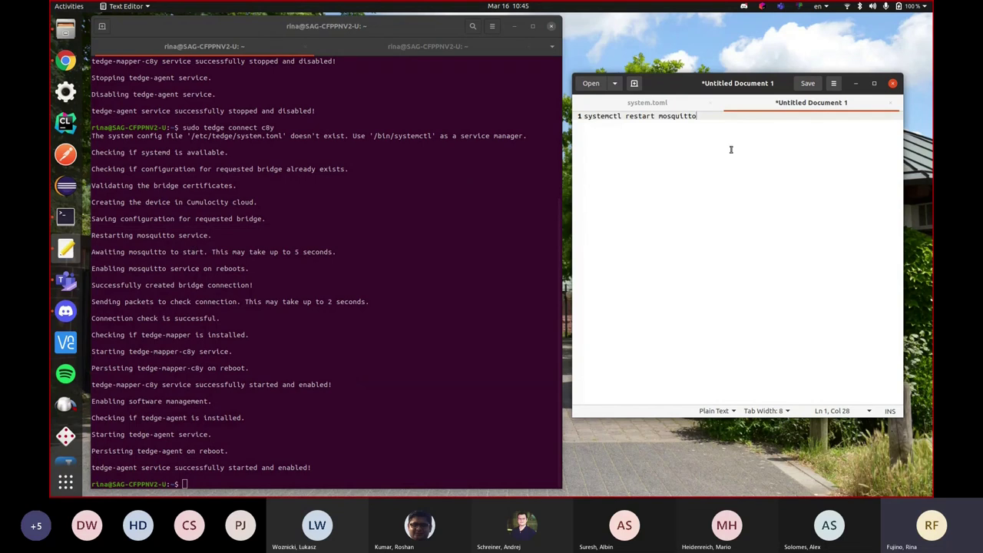
{"action": "left_click", "coordinate": [202, 238]}
{"action": "left_click_drag", "start_coordinate": [213, 236], "coordinate": [91, 236]}
{"action": "left_click", "coordinate": [119, 269]}
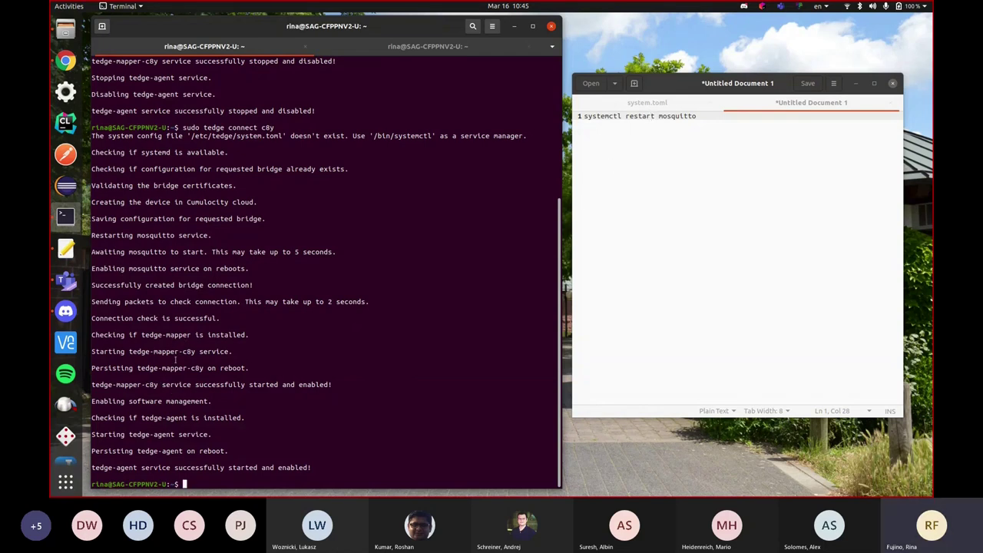
- Highlight the line about persisting tedge-mapper-c8y and change the example command in the untitled document to systemctl enable tedge-mapper-c8y
{"action": "left_click_drag", "start_coordinate": [254, 368], "coordinate": [100, 364]}
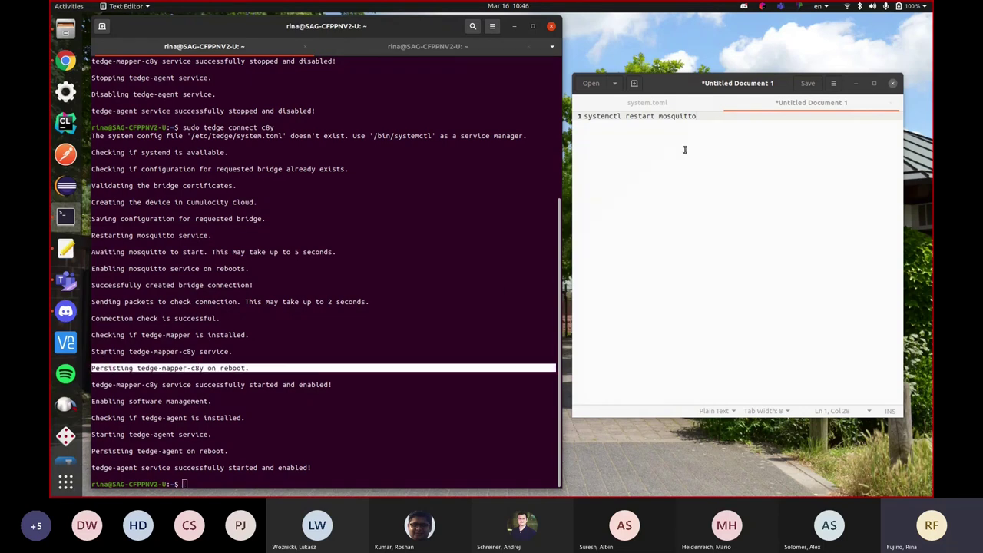
{"action": "left_click", "coordinate": [637, 117]}
{"action": "left_click", "coordinate": [655, 116]}
{"action": "key", "text": "BackSpace"}
{"action": "key", "text": "BackSpace"}
{"action": "key", "text": "BackSpace"}
{"action": "key", "text": "BackSpace"}
{"action": "key", "text": "BackSpace"}
{"action": "key", "text": "BackSpace"}
{"action": "key", "text": "BackSpace"}
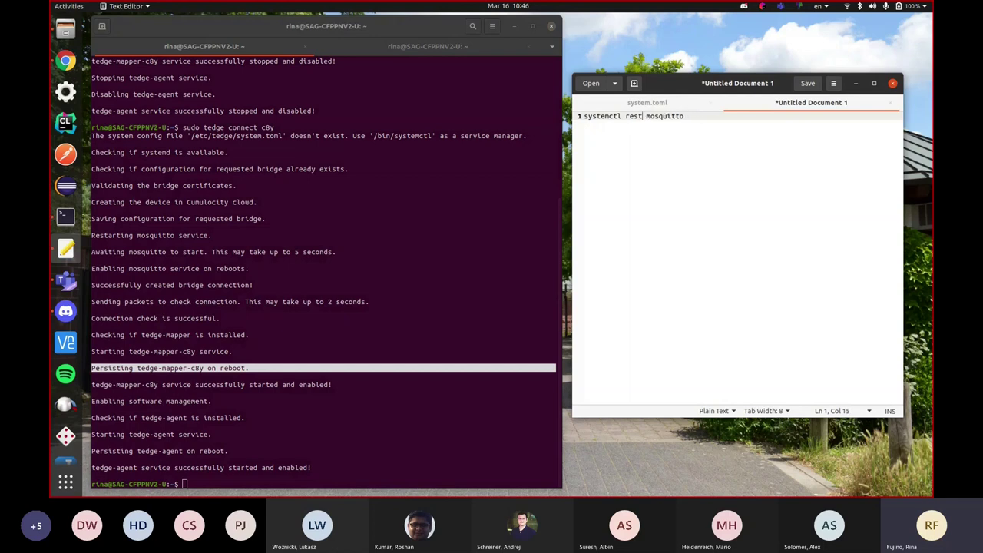
{"action": "type", "text": "enable"}
{"action": "left_click", "coordinate": [679, 116]}
{"action": "key", "text": "BackSpace"}
{"action": "key", "text": "BackSpace"}
{"action": "key", "text": "BackSpace"}
{"action": "key", "text": "BackSpace"}
{"action": "key", "text": "BackSpace"}
{"action": "key", "text": "BackSpace"}
{"action": "key", "text": "BackSpace"}
{"action": "key", "text": "BackSpace"}
{"action": "key", "text": "BackSpace"}
{"action": "type", "text": "tedge-mapper-c8y"}
{"action": "left_click", "coordinate": [293, 408]}
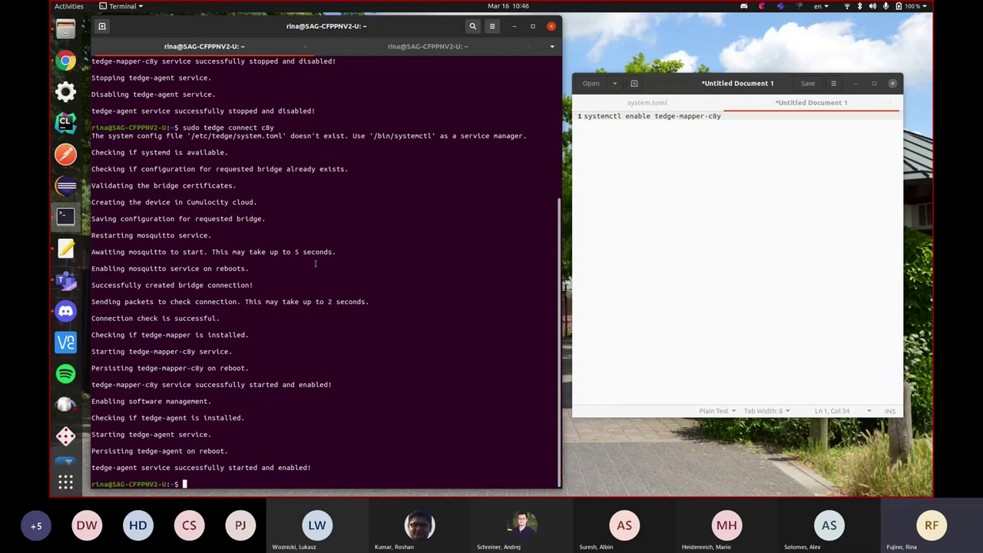
- Compare the example's systemctl part with the service manager line in the terminal output and highlight the whole example command
{"action": "double_click", "coordinate": [619, 116]}
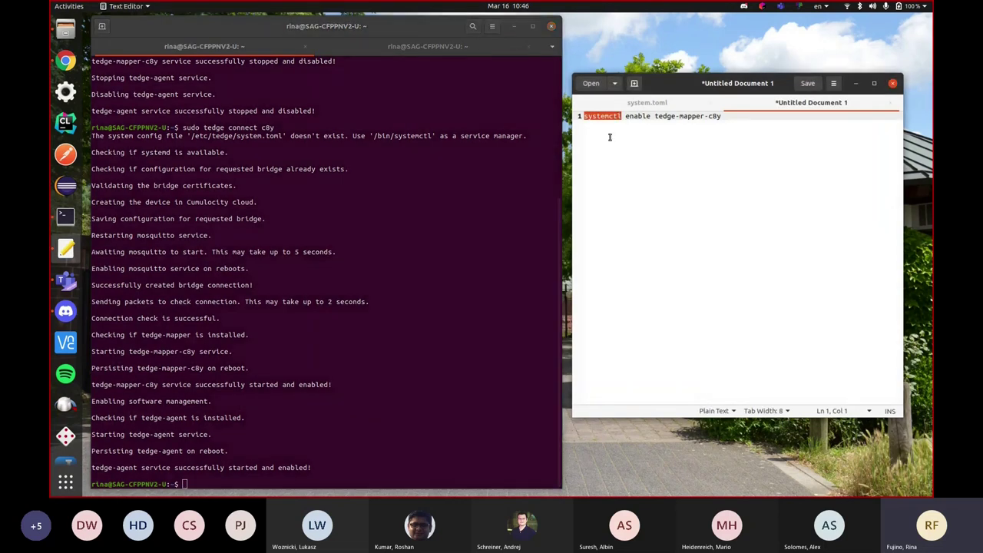
{"action": "key", "text": "End"}
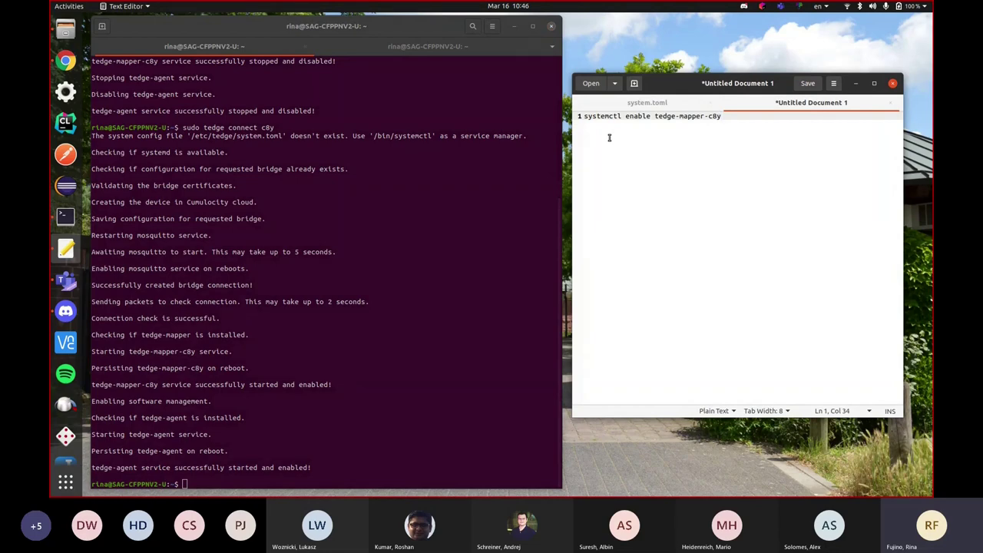
{"action": "scroll", "coordinate": [231, 235], "scroll_direction": "up", "scroll_amount": 3}
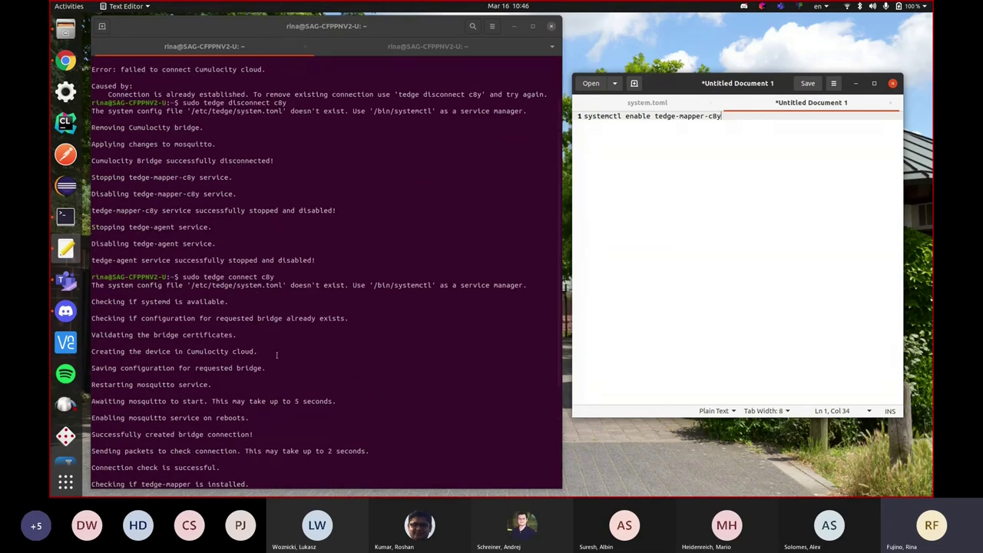
{"action": "scroll", "coordinate": [277, 354], "scroll_direction": "down", "scroll_amount": 3}
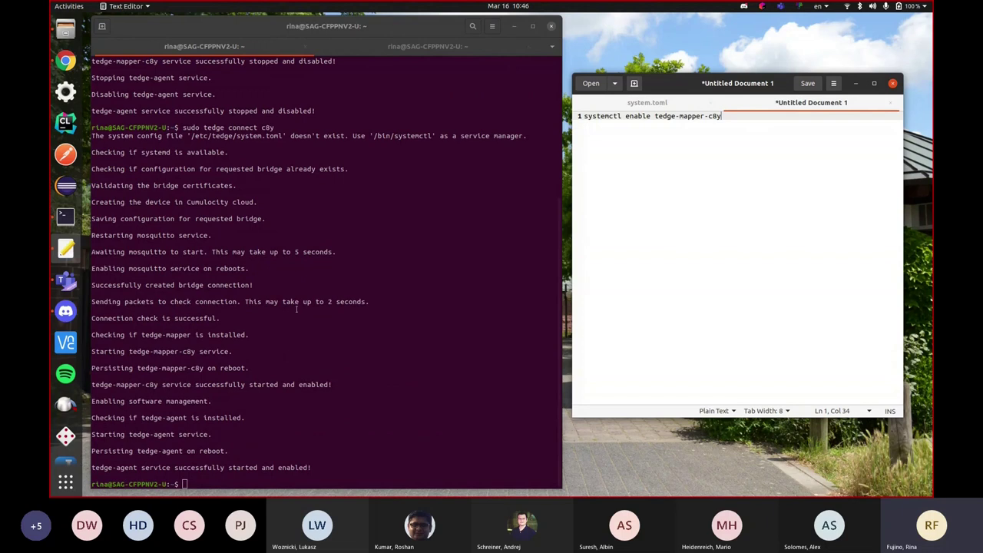
{"action": "left_click", "coordinate": [395, 171]}
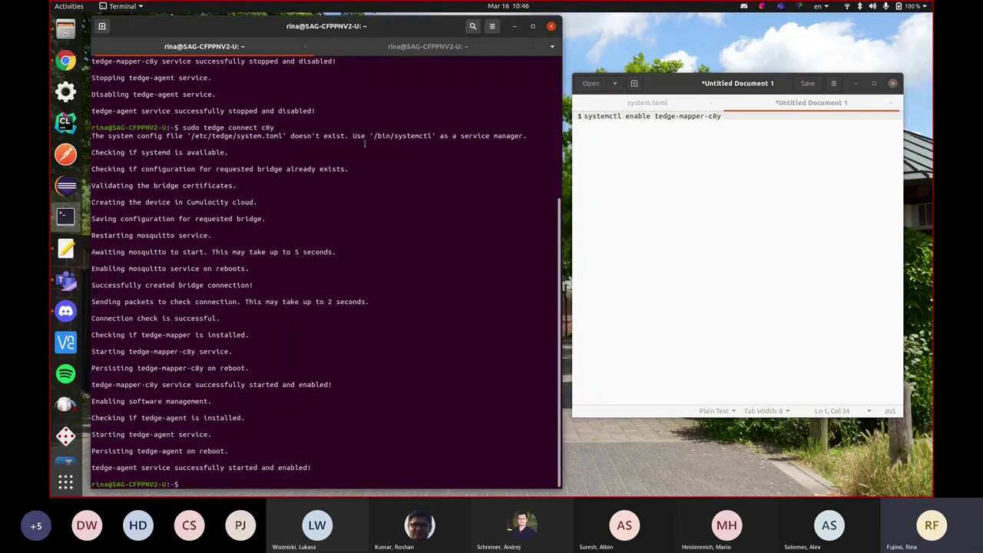
{"action": "left_click", "coordinate": [606, 136]}
{"action": "left_click_drag", "start_coordinate": [584, 116], "coordinate": [722, 145]}
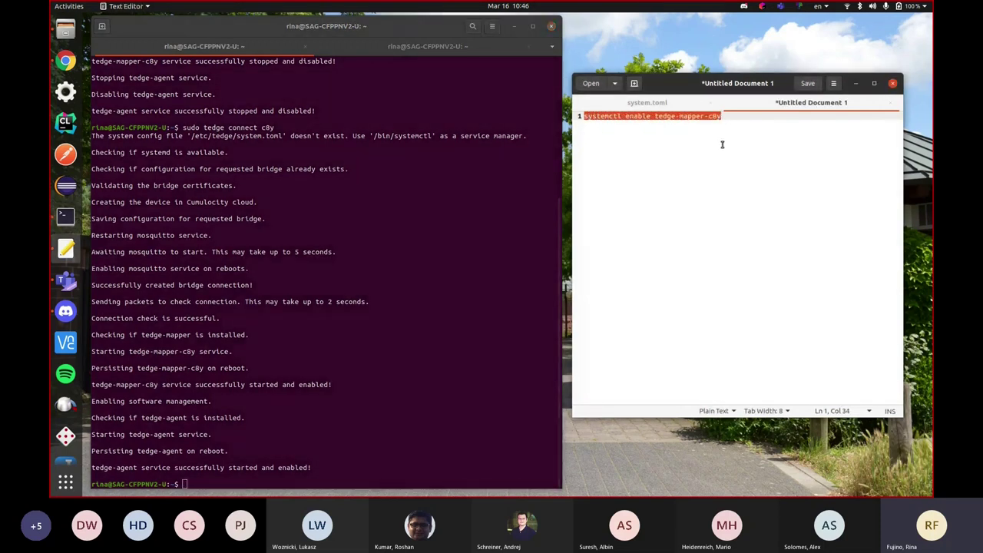
- Point out the systemctl and enable parts of the example command in the untitled document
{"action": "left_click", "coordinate": [643, 150]}
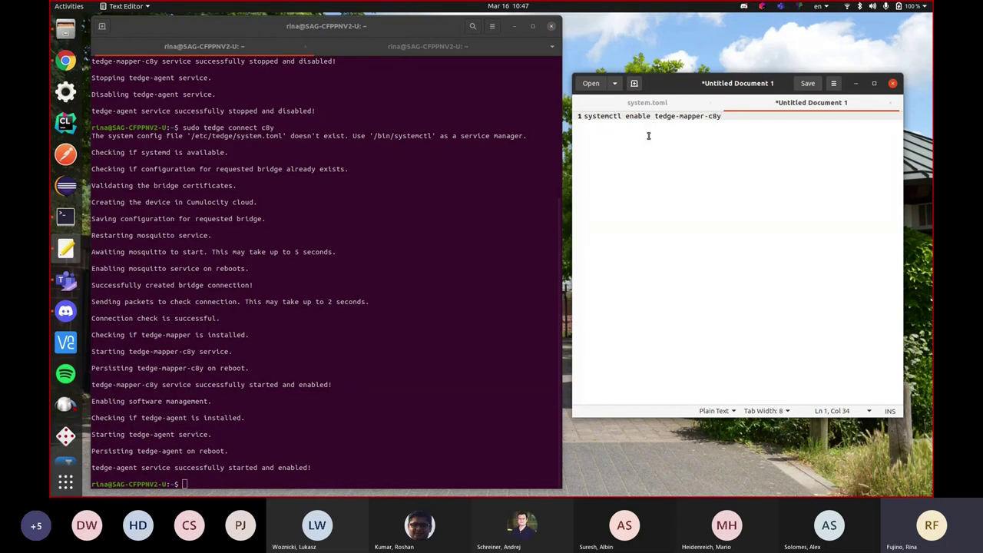
{"action": "left_click", "coordinate": [585, 116]}
{"action": "left_click", "coordinate": [641, 117]}
- Highlight the system.toml path and the '/bin/systemctl' service manager in the first message of the tedge connect output
{"action": "left_click", "coordinate": [260, 169]}
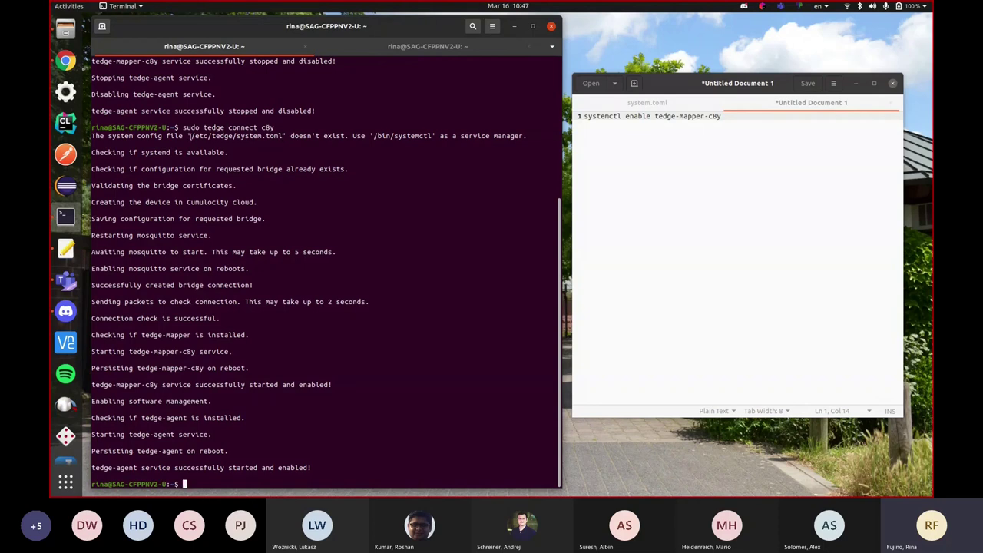
{"action": "left_click_drag", "start_coordinate": [236, 136], "coordinate": [278, 136]}
{"action": "left_click", "coordinate": [278, 136]}
{"action": "left_click_drag", "start_coordinate": [371, 135], "coordinate": [430, 136]}
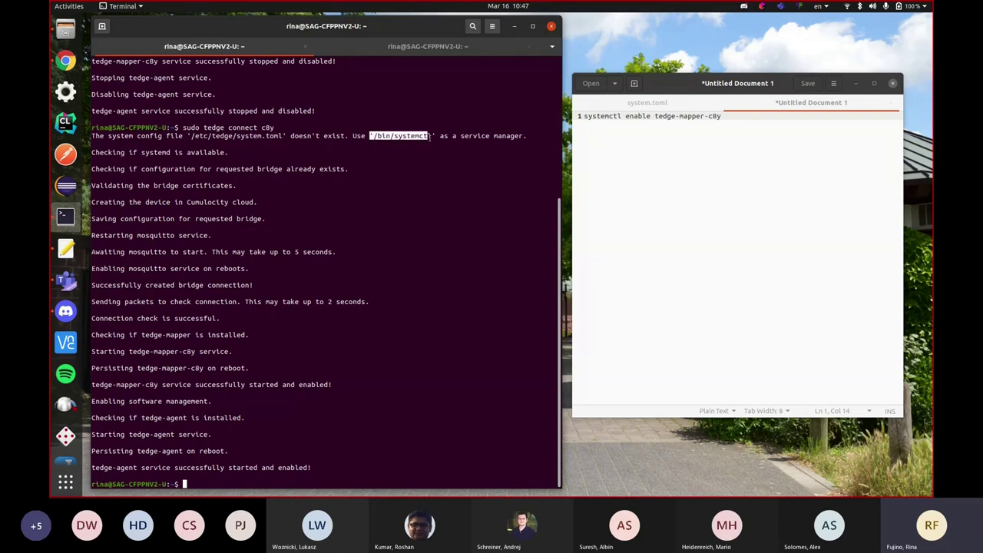
{"action": "triple_click", "coordinate": [431, 135]}
{"action": "left_click_drag", "start_coordinate": [370, 135], "coordinate": [435, 136]}
{"action": "left_click", "coordinate": [388, 137]}
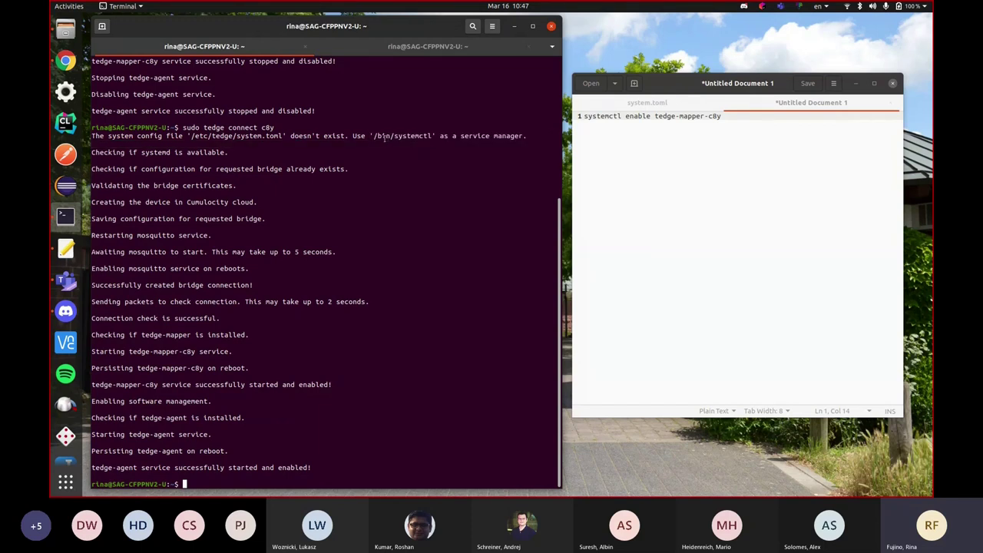
{"action": "double_click", "coordinate": [384, 136]}
{"action": "left_click", "coordinate": [425, 138]}
- Bring up the system.toml file and point out its path /etc/tedge/system.toml in the terminal message
{"action": "left_click", "coordinate": [665, 105]}
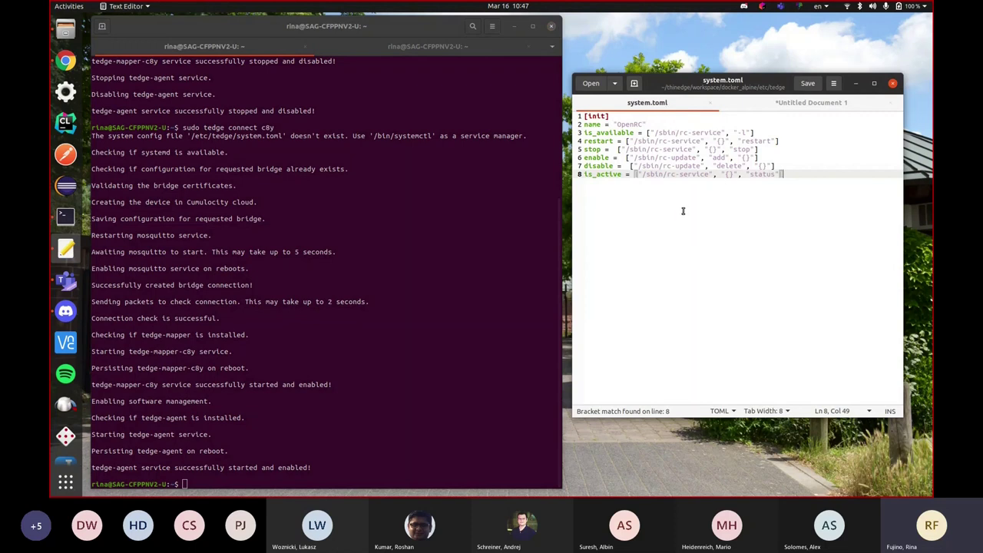
{"action": "double_click", "coordinate": [204, 136]}
{"action": "left_click", "coordinate": [203, 135]}
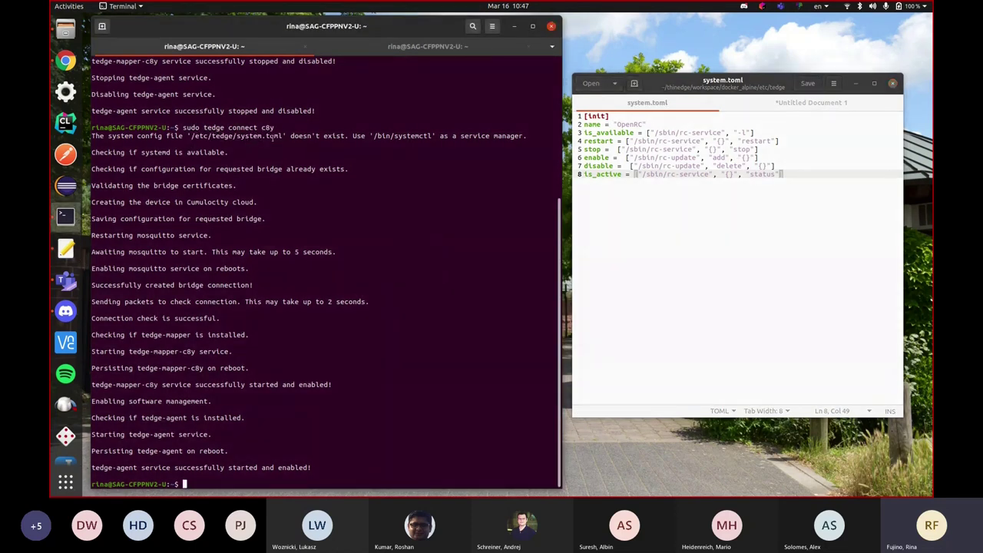
- Highlight the OpenRC name in system.toml and the word systemd in the terminal's availability check line
{"action": "left_click", "coordinate": [735, 157]}
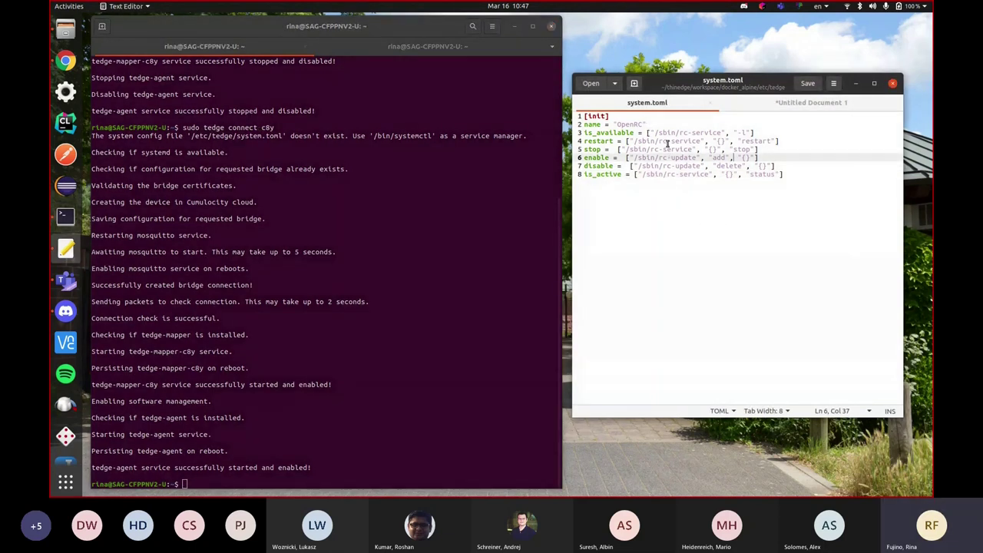
{"action": "left_click", "coordinate": [633, 126]}
{"action": "left_click", "coordinate": [598, 126]}
{"action": "double_click", "coordinate": [630, 124]}
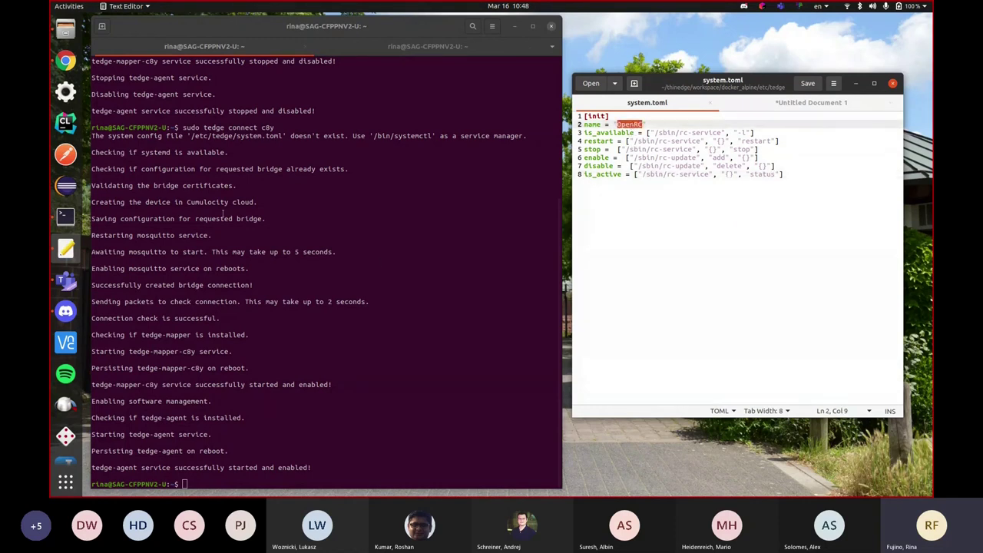
{"action": "left_click", "coordinate": [159, 151]}
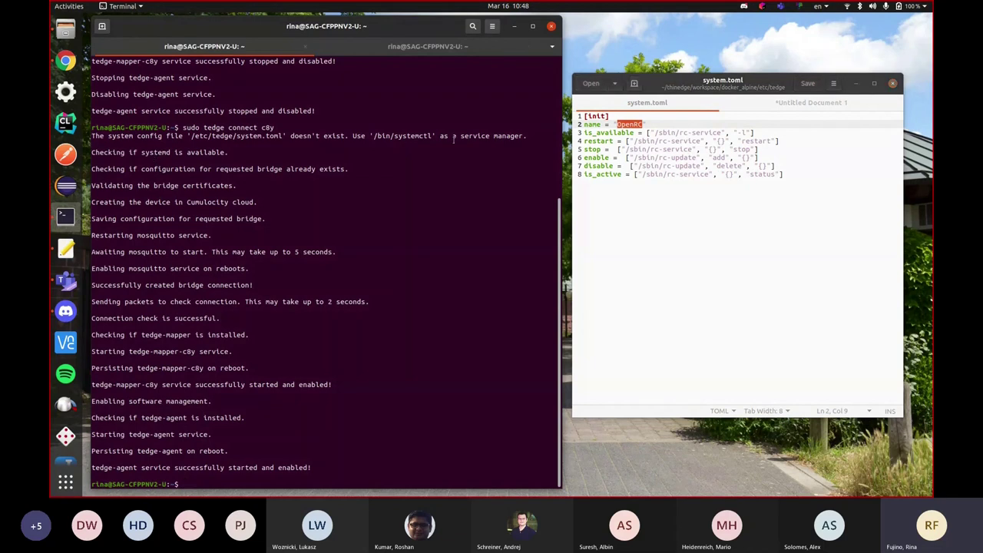
{"action": "double_click", "coordinate": [157, 151]}
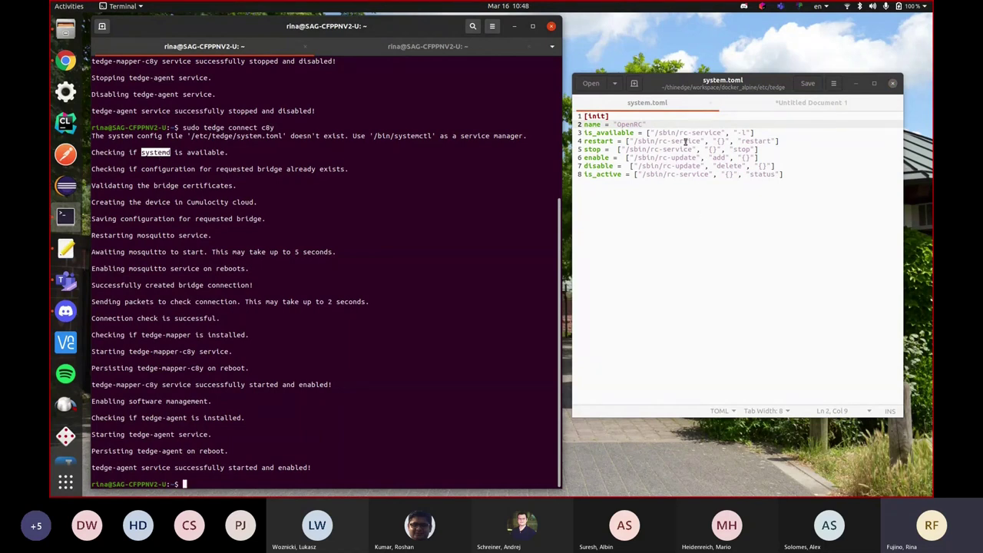
- Highlight the is_available key in system.toml and its command array with /sbin/rc-service and -l
{"action": "left_click", "coordinate": [594, 140]}
{"action": "left_click", "coordinate": [593, 133]}
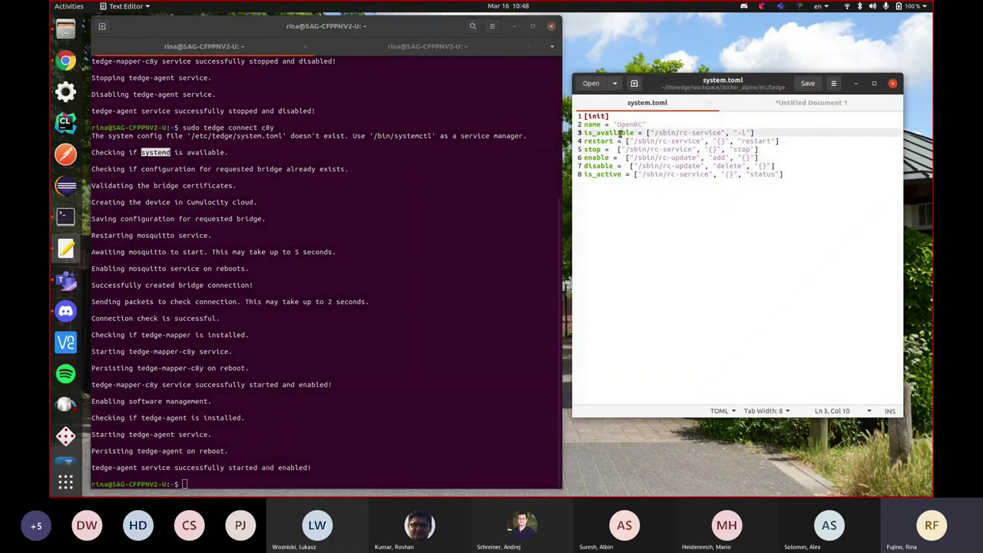
{"action": "double_click", "coordinate": [632, 133]}
{"action": "left_click_drag", "start_coordinate": [720, 132], "coordinate": [653, 132]}
{"action": "left_click_drag", "start_coordinate": [757, 132], "coordinate": [662, 133]}
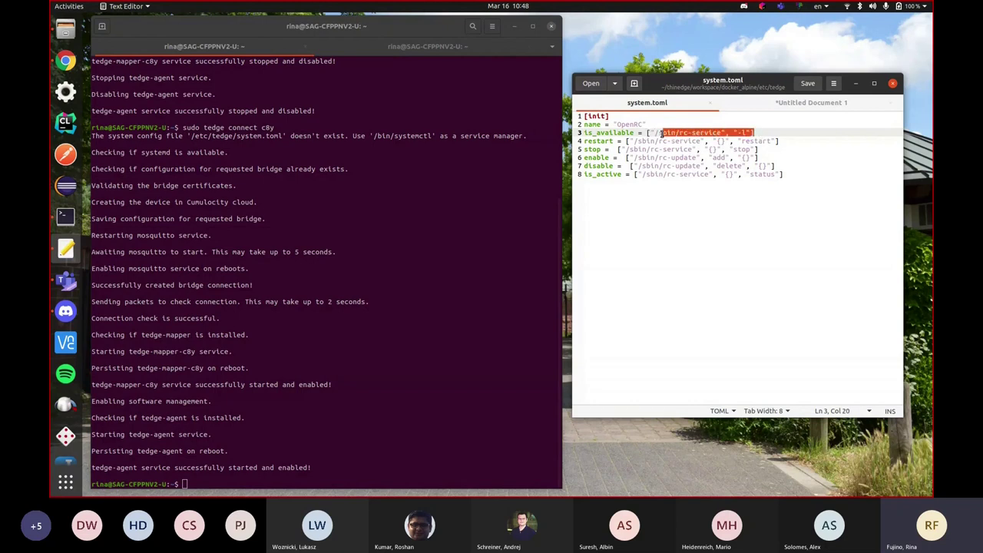
{"action": "left_click", "coordinate": [780, 133]}
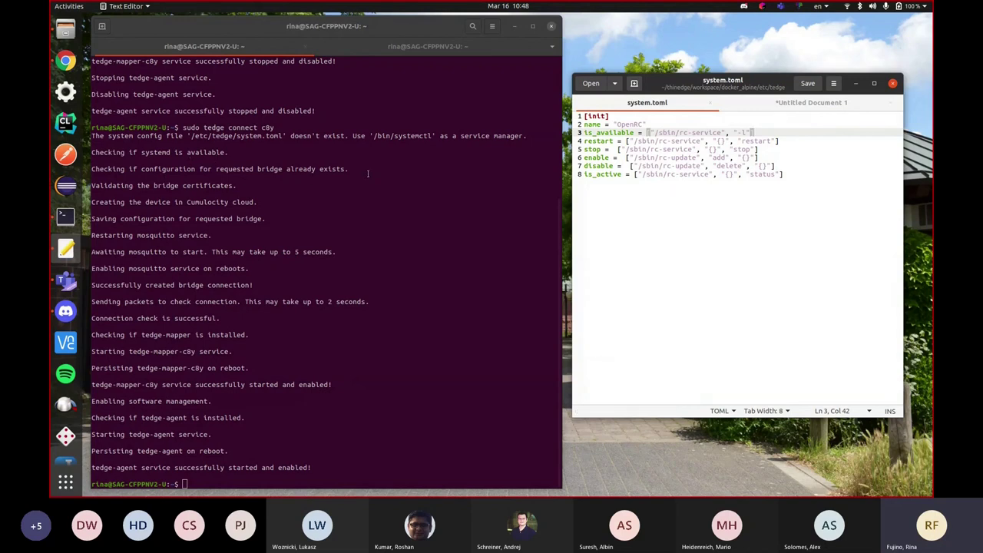
- Compare the terminal's service manager availability line with the /sbin/rc-service path in the is_available entry
{"action": "triple_click", "coordinate": [234, 156]}
{"action": "left_click", "coordinate": [201, 163]}
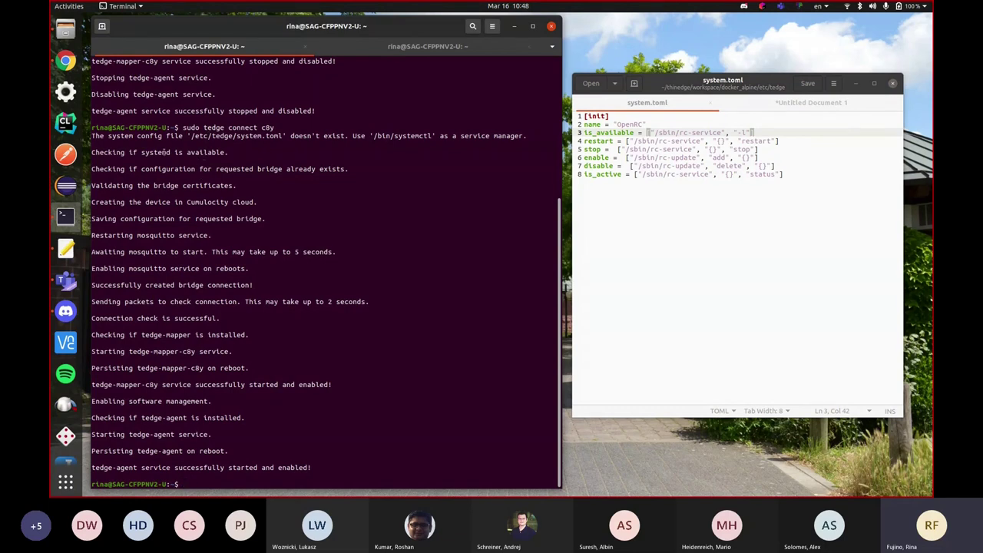
{"action": "left_click", "coordinate": [673, 149]}
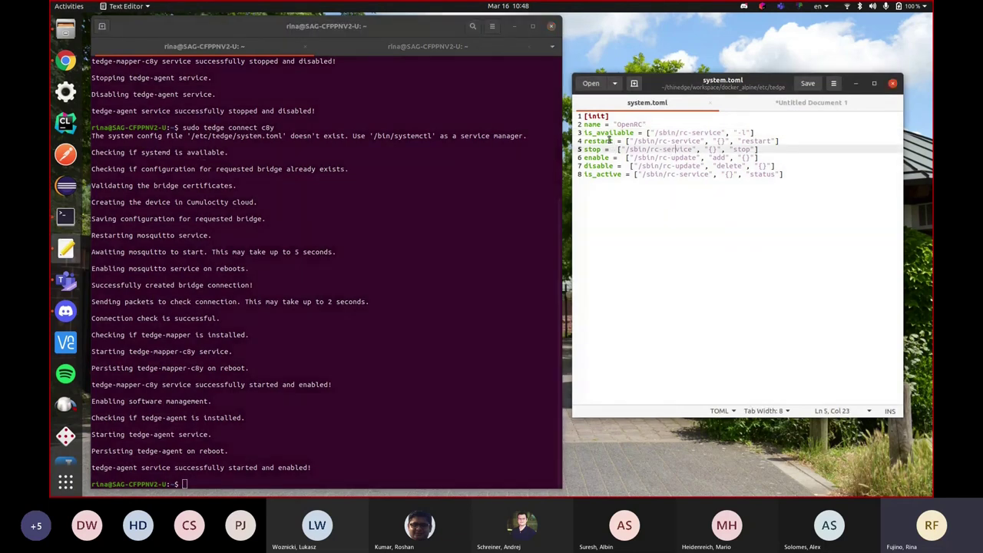
{"action": "left_click_drag", "start_coordinate": [719, 132], "coordinate": [723, 133]}
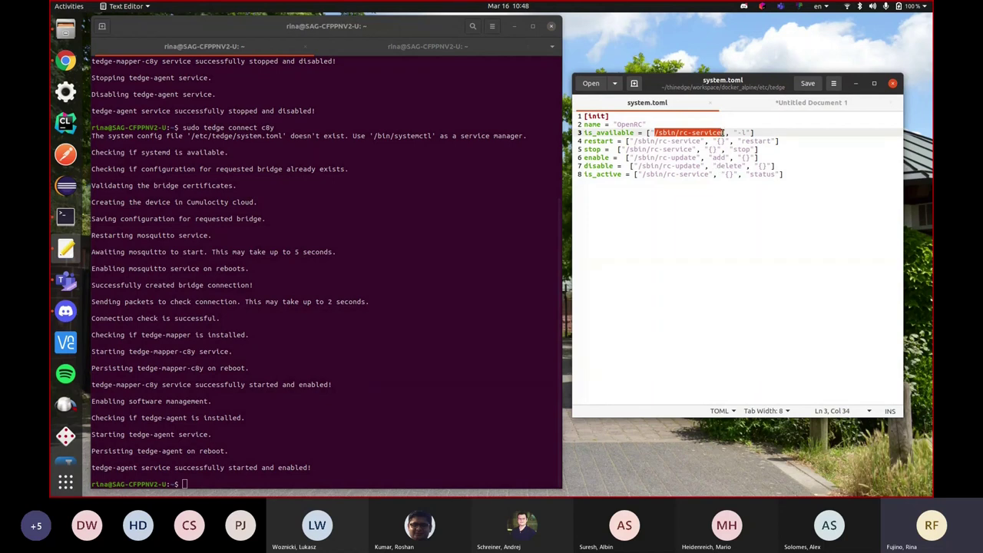
{"action": "left_click", "coordinate": [719, 132]}
- Run rc-service -l in the bash-5.1 terminal session and print its exit code with echo $?
{"action": "left_click", "coordinate": [415, 48]}
{"action": "type", "text": "rc"}
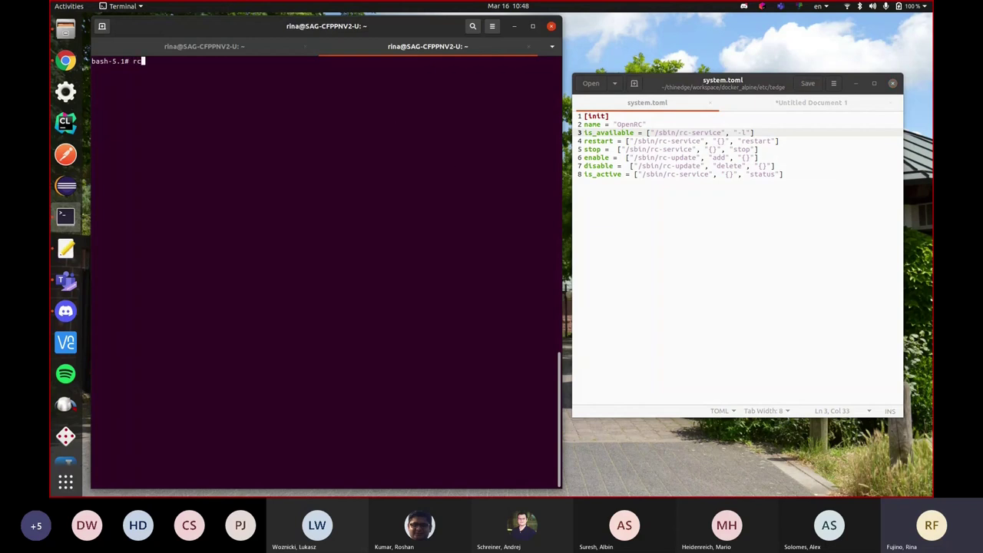
{"action": "type", "text": "-service -l"}
{"action": "key", "text": "Return"}
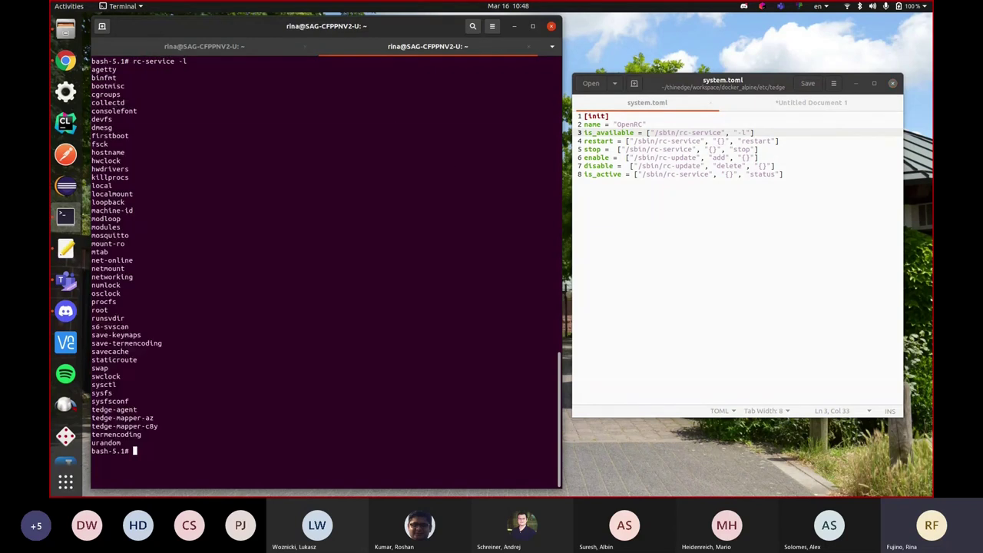
{"action": "type", "text": "echo #"}
{"action": "type", "text": "?"}
{"action": "key", "text": "Return"}
- Highlight the is_available key in system.toml and return to the terminal session with the tedge connect output
{"action": "left_click", "coordinate": [760, 135]}
{"action": "left_click_drag", "start_coordinate": [633, 135], "coordinate": [584, 133]}
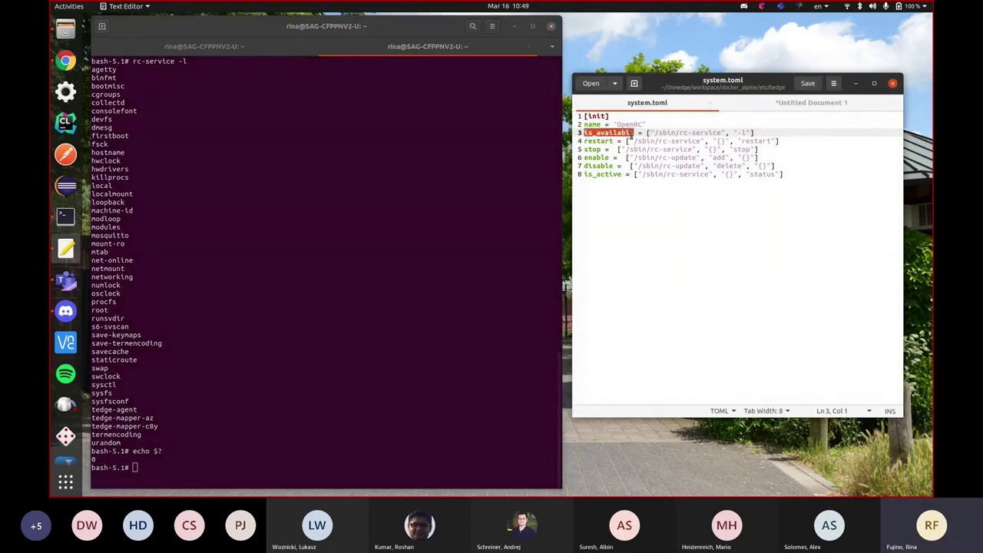
{"action": "left_click", "coordinate": [243, 48]}
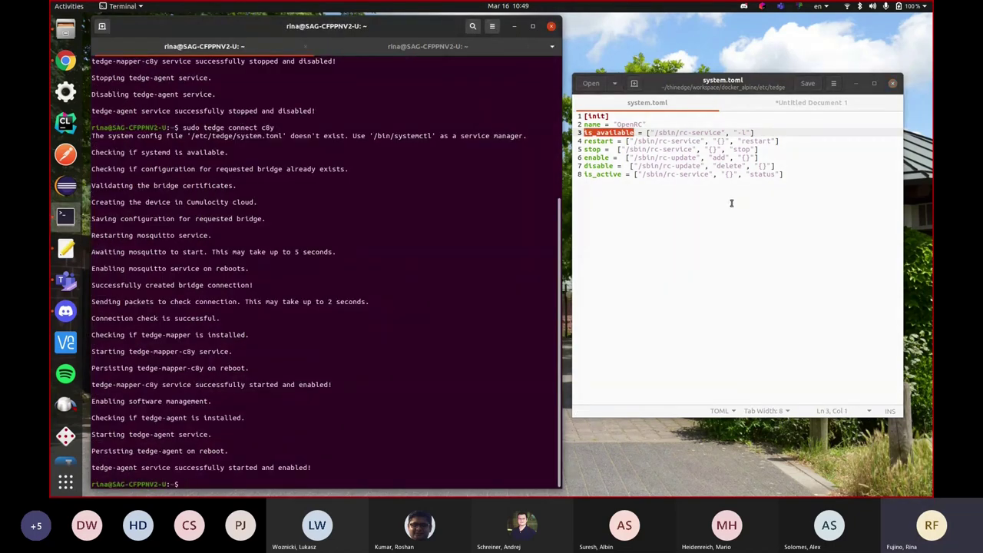
{"action": "left_click", "coordinate": [693, 132]}
- Examine the restart entry in system.toml, pointing out its {} placeholder, key name and /sbin/rc-service path
{"action": "left_click", "coordinate": [593, 143]}
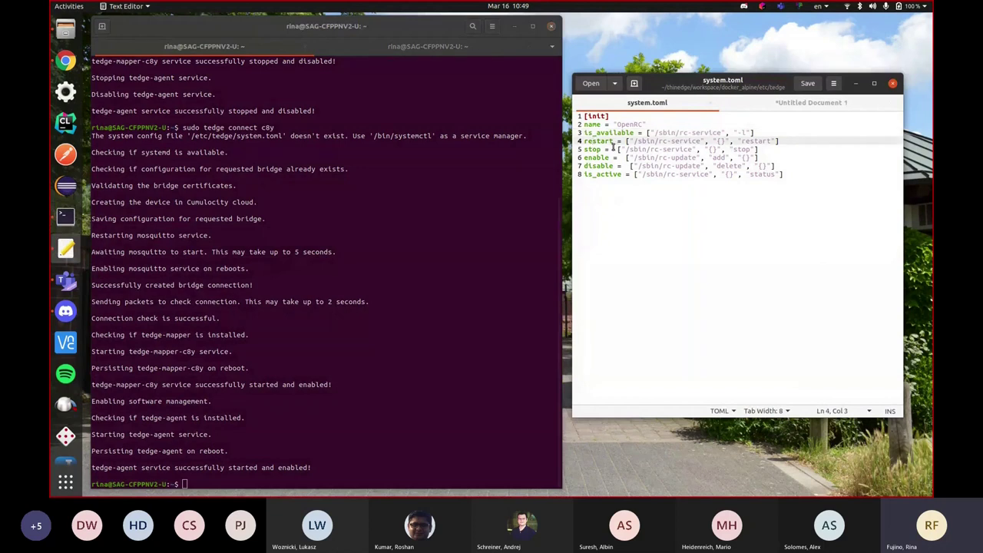
{"action": "left_click", "coordinate": [719, 142]}
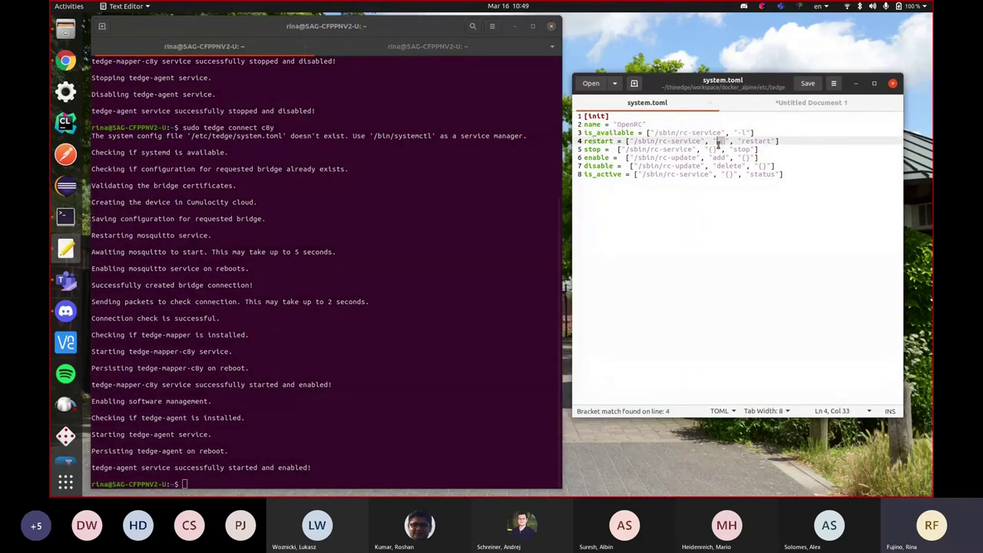
{"action": "key", "text": "Left"}
{"action": "key", "text": "Left"}
{"action": "key", "text": "Right"}
{"action": "key", "text": "Right"}
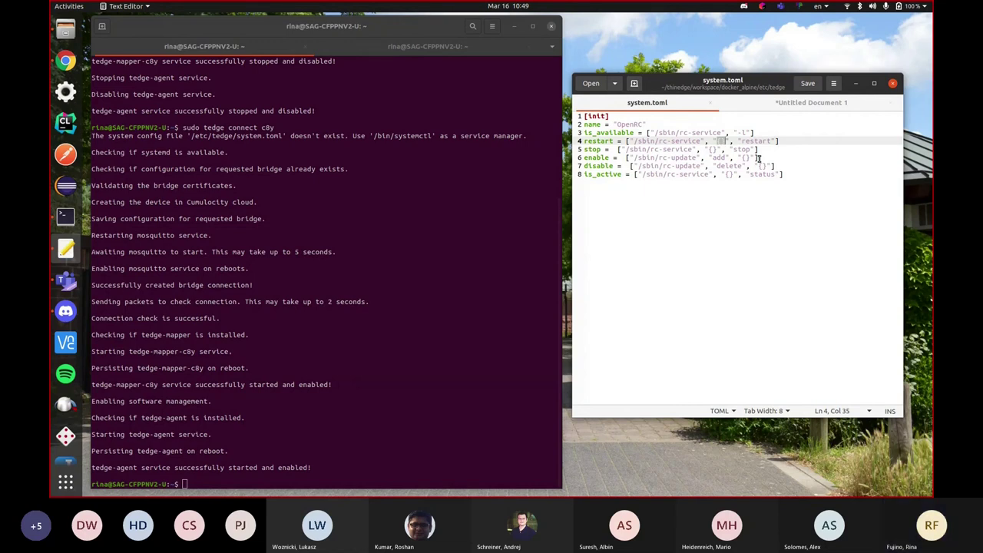
{"action": "double_click", "coordinate": [605, 142]}
{"action": "left_click", "coordinate": [645, 143]}
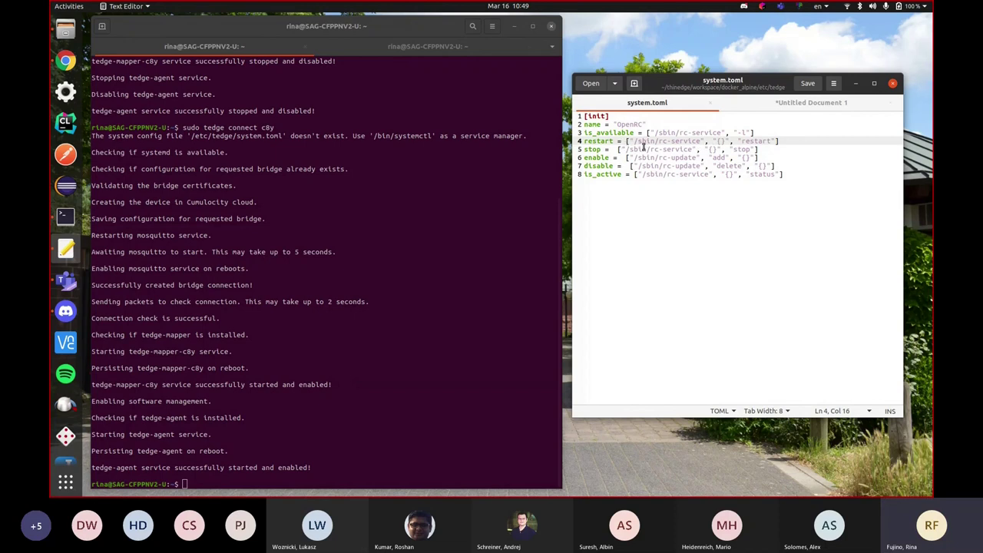
{"action": "left_click", "coordinate": [712, 141]}
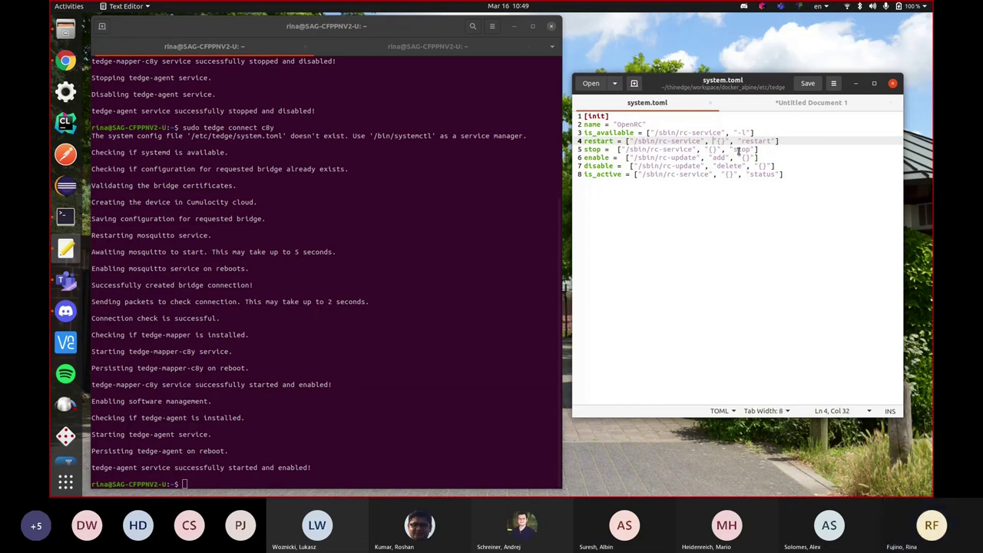
- Point out the stop entry's stop argument and the enable entry's /sbin/rc-update command in system.toml
{"action": "left_click", "coordinate": [602, 150]}
{"action": "left_click", "coordinate": [742, 149]}
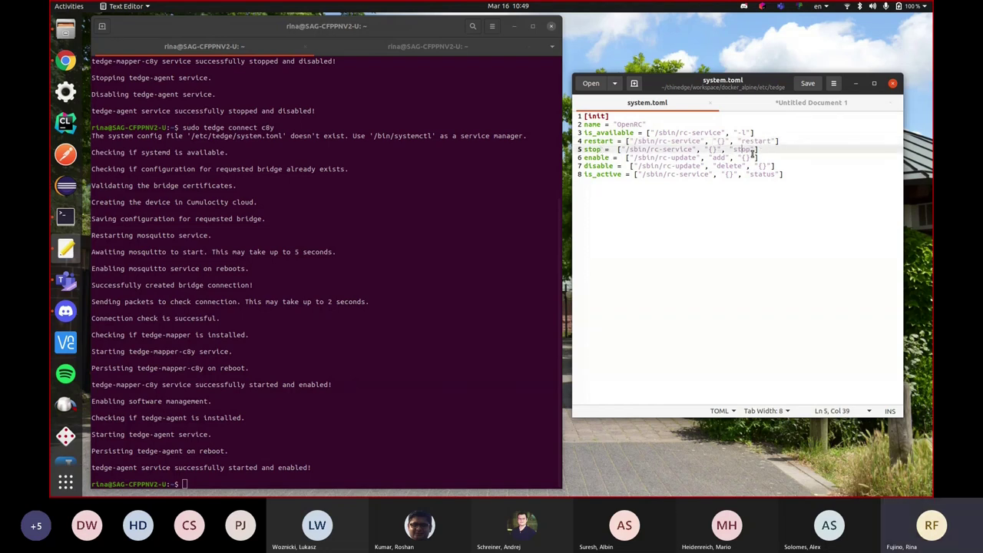
{"action": "left_click", "coordinate": [745, 150]}
{"action": "left_click", "coordinate": [607, 157]}
{"action": "left_click", "coordinate": [678, 157]}
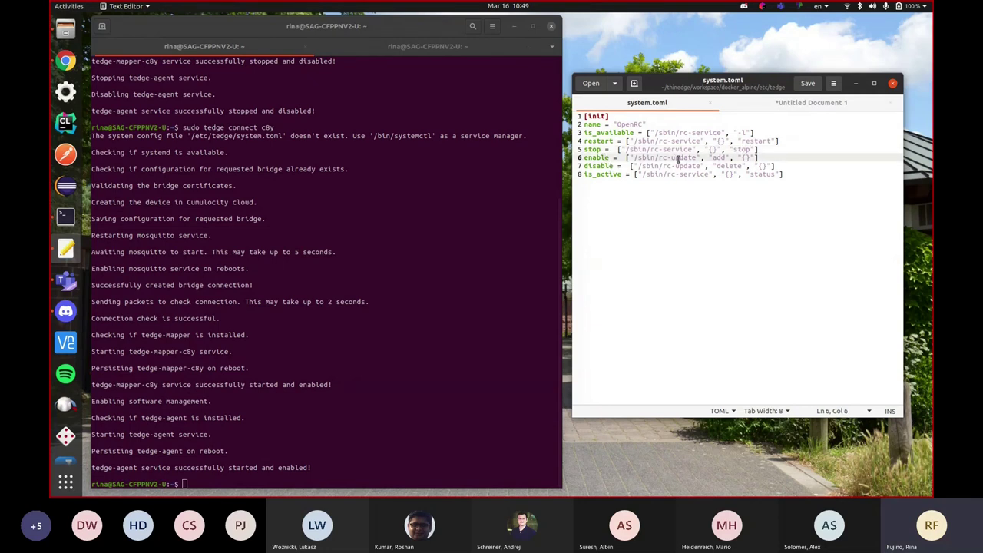
- Review the systemctl enable example in the untitled document for comparison and return to system.toml
{"action": "left_click", "coordinate": [811, 103]}
{"action": "left_click", "coordinate": [639, 117]}
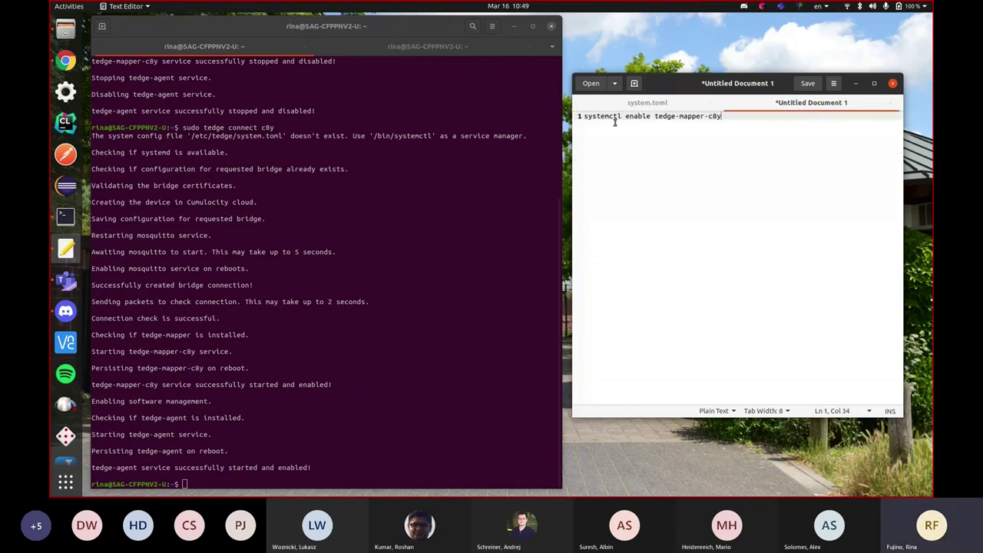
{"action": "left_click", "coordinate": [637, 117]}
{"action": "left_click", "coordinate": [641, 103]}
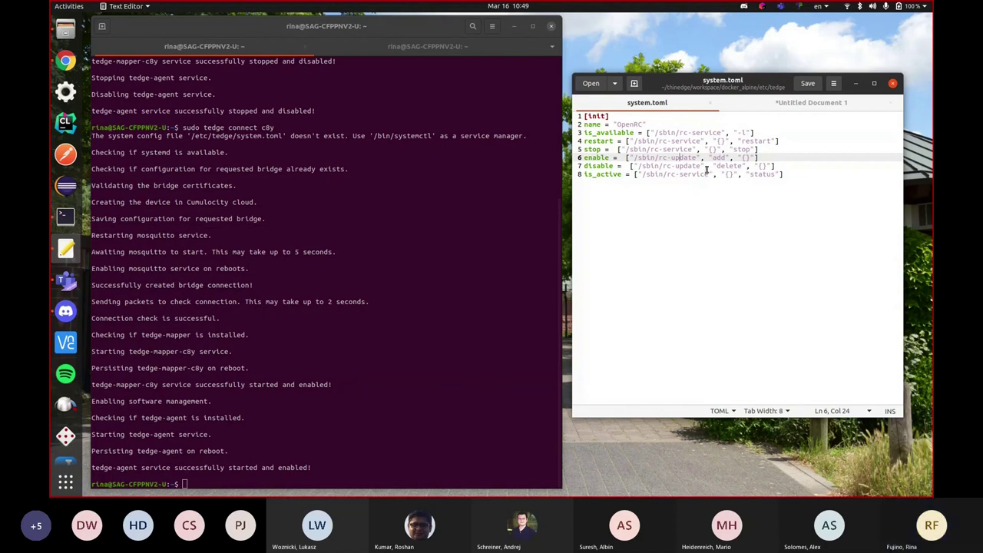
- Examine the enable entry's argument order in system.toml, pointing out the {} placeholder and the add argument
{"action": "left_click", "coordinate": [746, 158]}
{"action": "key", "text": "Right"}
{"action": "key", "text": "Right"}
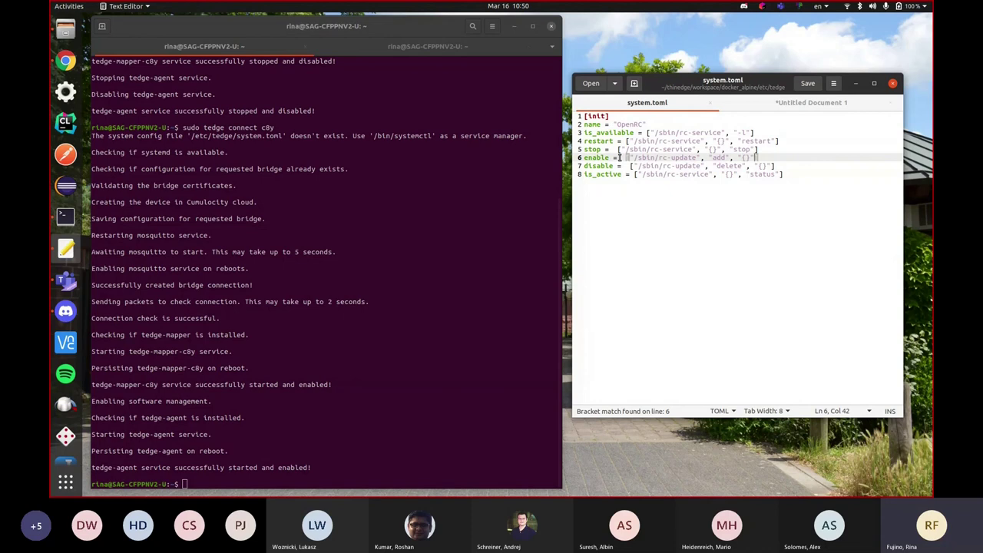
{"action": "key", "text": "Left"}
{"action": "key", "text": "Left"}
{"action": "key", "text": "Left"}
{"action": "key", "text": "Left"}
{"action": "key", "text": "Left"}
{"action": "key", "text": "Left"}
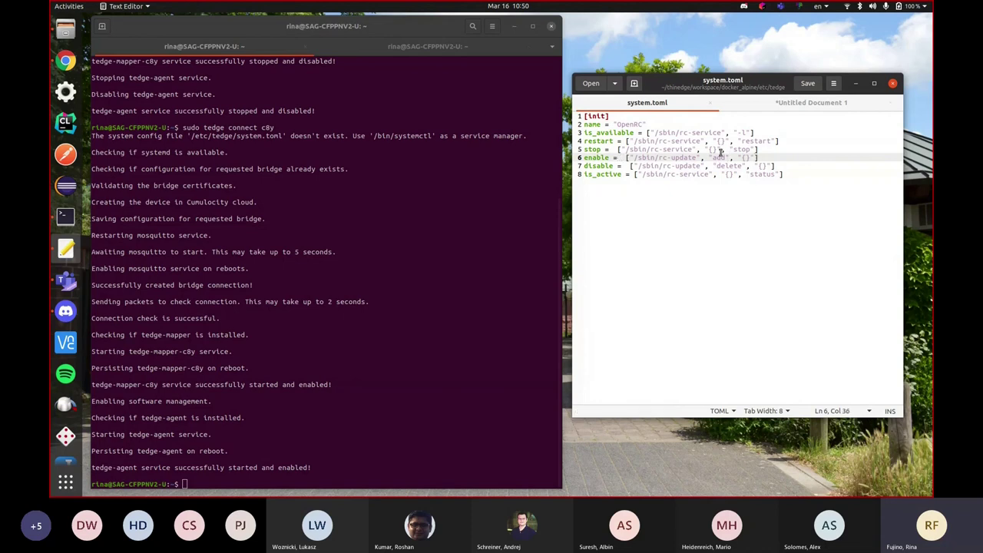
{"action": "key", "text": "Down"}
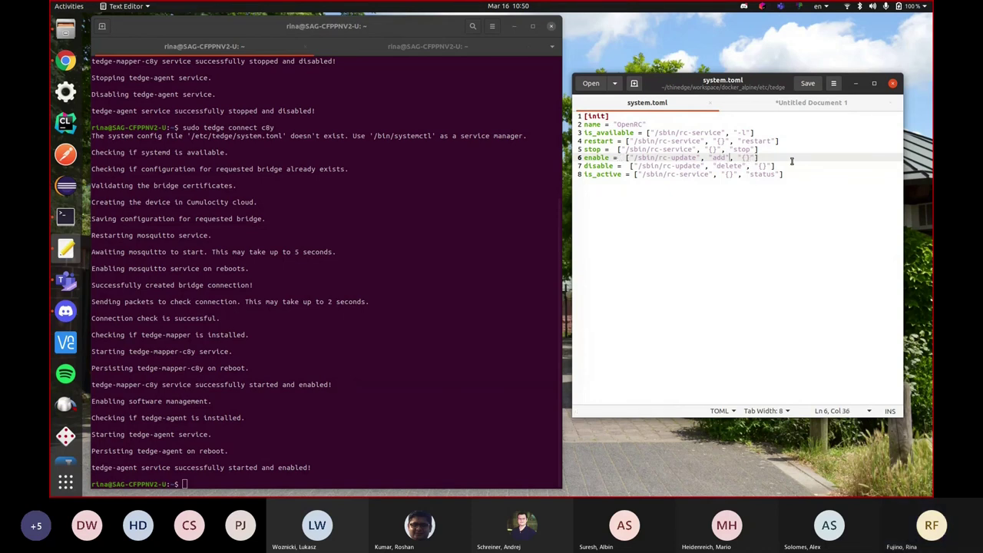
- Trace through the disable entry in system.toml up to its {} placeholder
{"action": "key", "text": "Home"}
{"action": "key", "text": "Right"}
{"action": "key", "text": "Right"}
{"action": "key", "text": "Right"}
{"action": "key", "text": "Right"}
{"action": "key", "text": "Right"}
{"action": "left_click", "coordinate": [755, 165]}
- Examine the is_active entry in system.toml, pointing out its {} placeholder and status argument
{"action": "key", "text": "Down"}
{"action": "key", "text": "Home"}
{"action": "key", "text": "End"}
{"action": "key", "text": "Left"}
{"action": "key", "text": "Left"}
{"action": "key", "text": "End"}
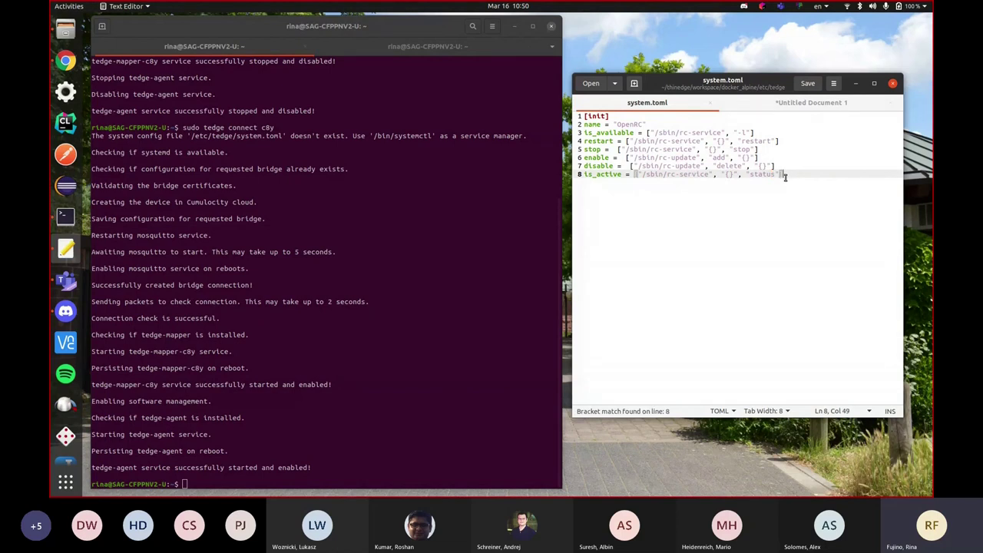
{"action": "key", "text": "Left"}
{"action": "key", "text": "Left"}
{"action": "key", "text": "Left"}
{"action": "key", "text": "Left"}
{"action": "key", "text": "Left"}
{"action": "key", "text": "Left"}
{"action": "key", "text": "Left"}
{"action": "key", "text": "Left"}
{"action": "key", "text": "Left"}
{"action": "key", "text": "Left"}
{"action": "key", "text": "Left"}
{"action": "key", "text": "Left"}
{"action": "key", "text": "Left"}
{"action": "left_click", "coordinate": [769, 174]}
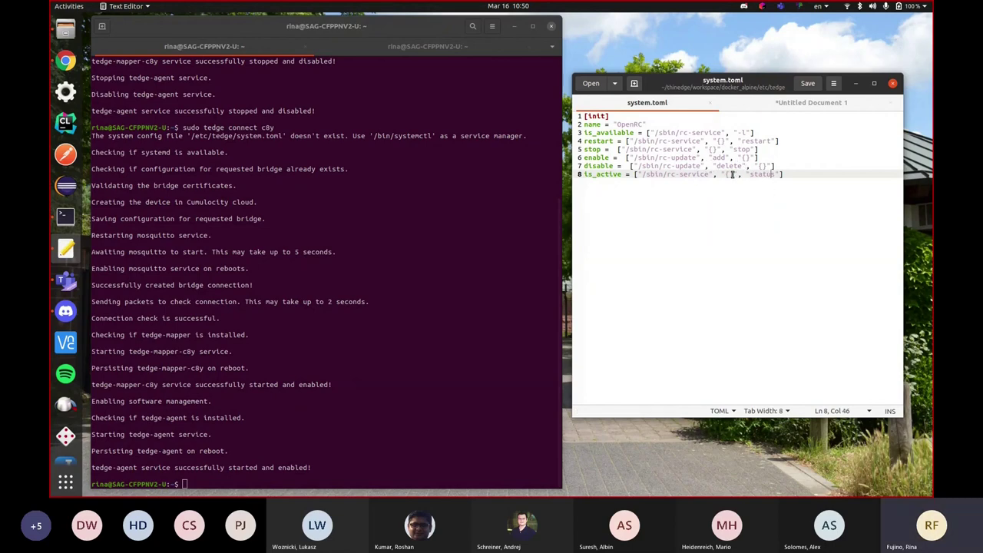
- Check the mosquitto service with rc-service mosquitto status in the bash-5.1 terminal session and print its exit code with echo $?
{"action": "left_click", "coordinate": [448, 48]}
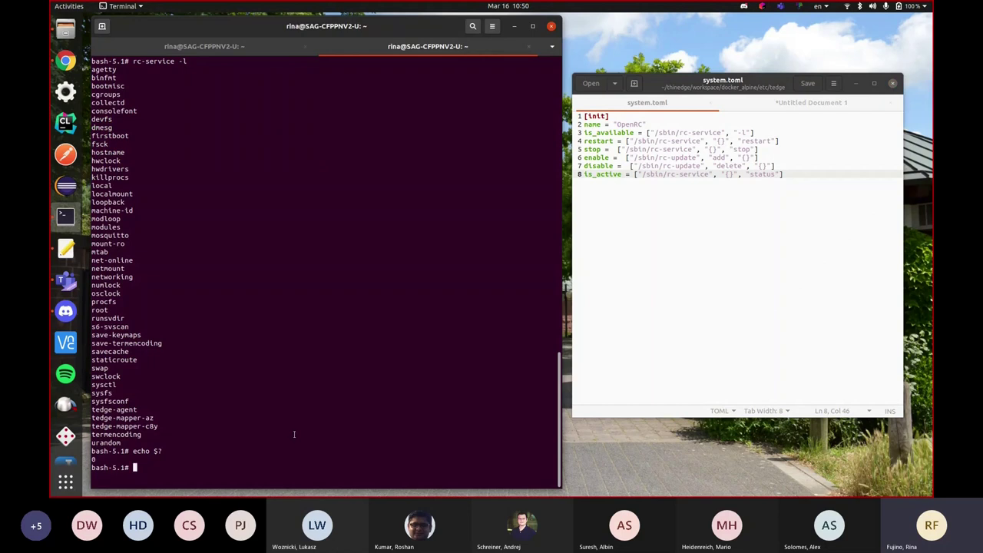
{"action": "type", "text": "rc-service mosquitto status"}
{"action": "key", "text": "Return"}
{"action": "type", "text": "echo $?"}
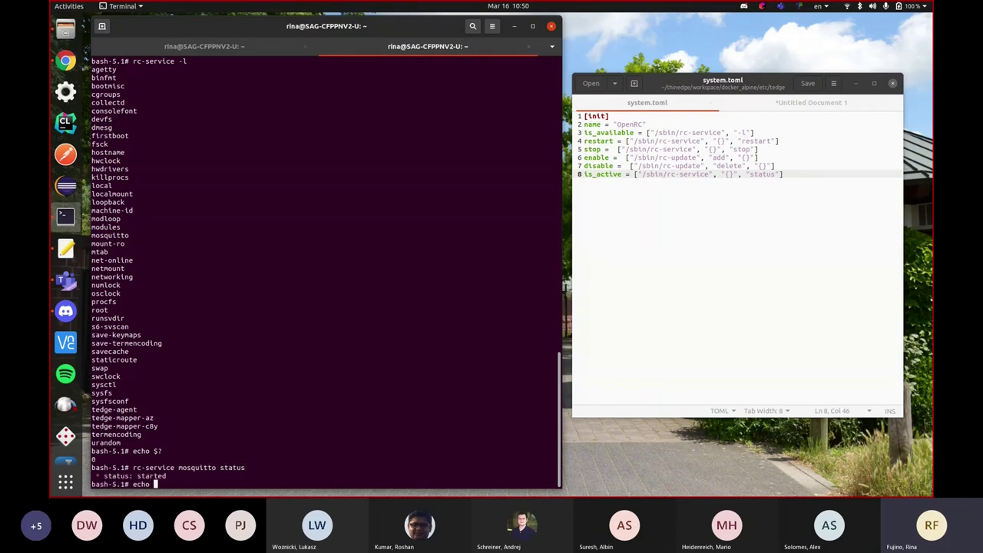
{"action": "key", "text": "Return"}
- Reuse the earlier commands to check the status of tedge-mapper-c8y with rc-service and print its exit code
{"action": "key", "text": "Up"}
{"action": "key", "text": "Up"}
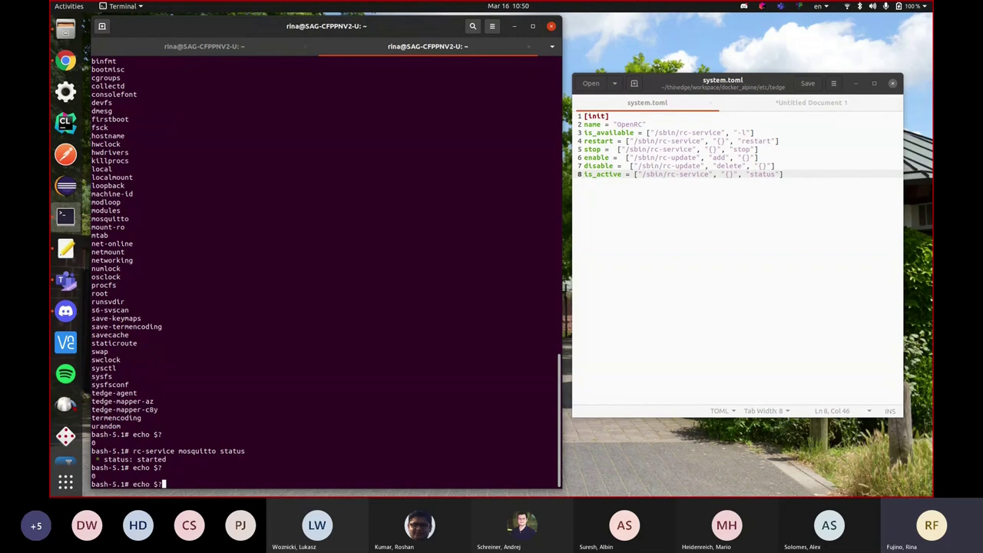
{"action": "key", "text": "Left"}
{"action": "key", "text": "Left"}
{"action": "key", "text": "Left"}
{"action": "key", "text": "Left"}
{"action": "key", "text": "Left"}
{"action": "key", "text": "Left"}
{"action": "key", "text": "BackSpace"}
{"action": "key", "text": "BackSpace"}
{"action": "key", "text": "BackSpace"}
{"action": "key", "text": "BackSpace"}
{"action": "key", "text": "BackSpace"}
{"action": "key", "text": "BackSpace"}
{"action": "key", "text": "BackSpace"}
{"action": "key", "text": "BackSpace"}
{"action": "key", "text": "BackSpace"}
{"action": "key", "text": "BackSpace"}
{"action": "type", "text": "teddge-mapper-c8y"}
{"action": "key", "text": "Return"}
{"action": "key", "text": "Up"}
{"action": "key", "text": "Up"}
{"action": "key", "text": "Return"}
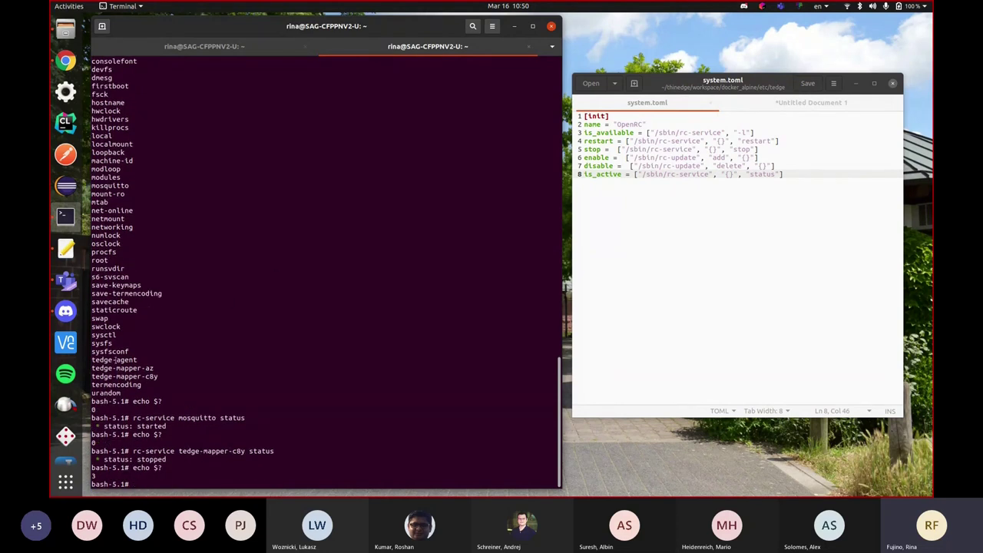
- Examine the is_active entry in system.toml again, from its key through the {} placeholder to the closing bracket
{"action": "left_click", "coordinate": [809, 175]}
{"action": "left_click", "coordinate": [688, 175]}
{"action": "left_click", "coordinate": [728, 174]}
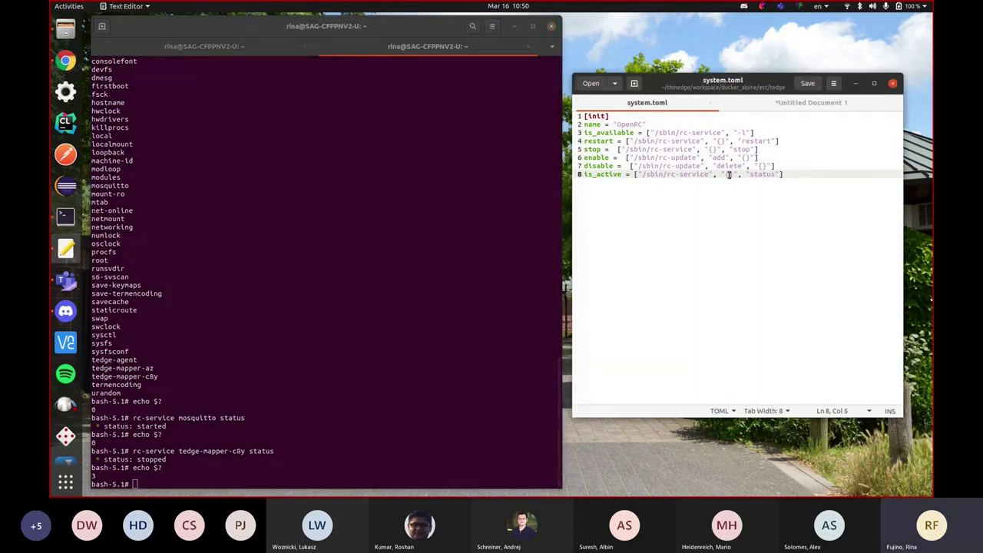
{"action": "left_click", "coordinate": [794, 176]}
{"action": "left_click", "coordinate": [785, 175]}
- Clear the output of the bash-5.1 terminal session
{"action": "left_click", "coordinate": [283, 387]}
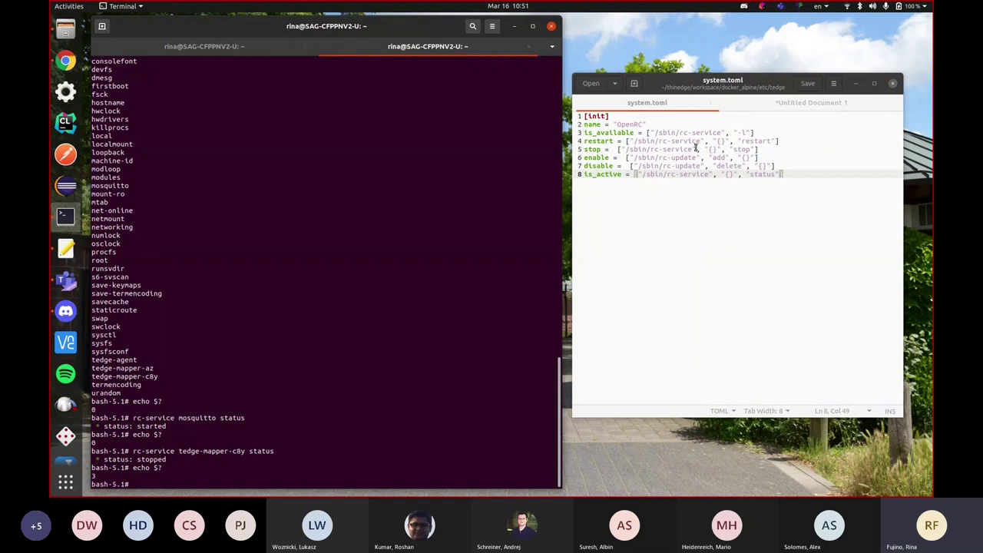
{"action": "type", "text": "clear"}
{"action": "key", "text": "Return"}
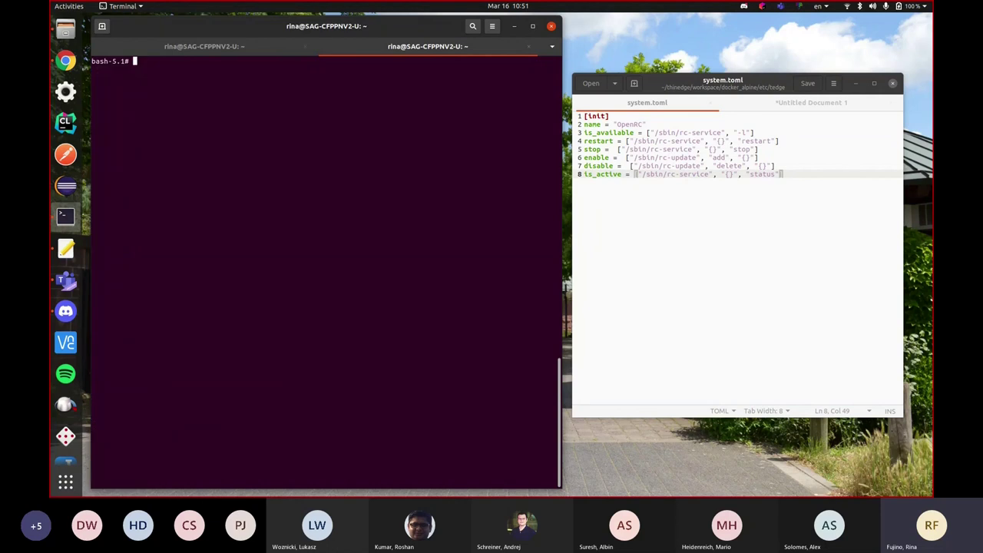
- Point out the OpenRC name in system.toml, then review the missing system config file message in the host terminal session
{"action": "left_click", "coordinate": [634, 124]}
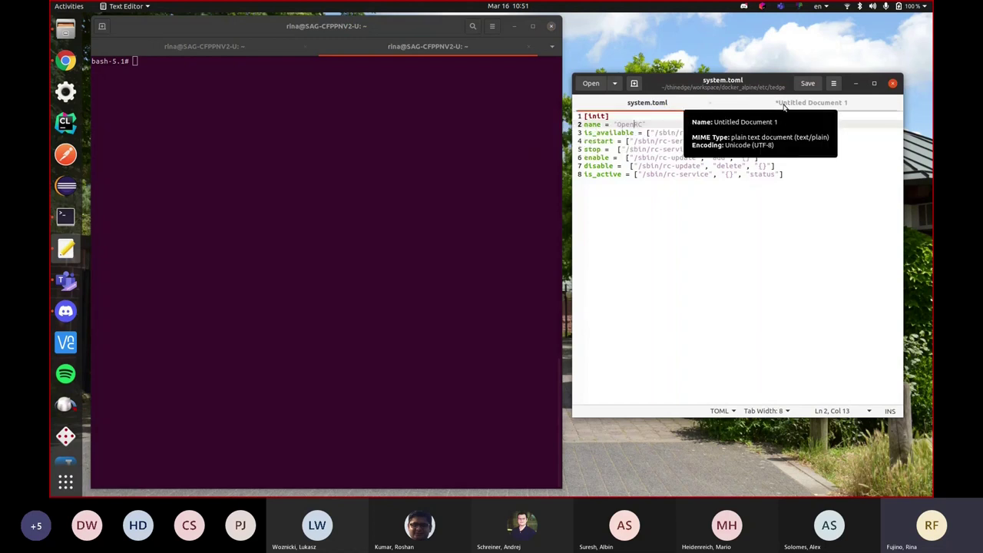
{"action": "left_click", "coordinate": [307, 126]}
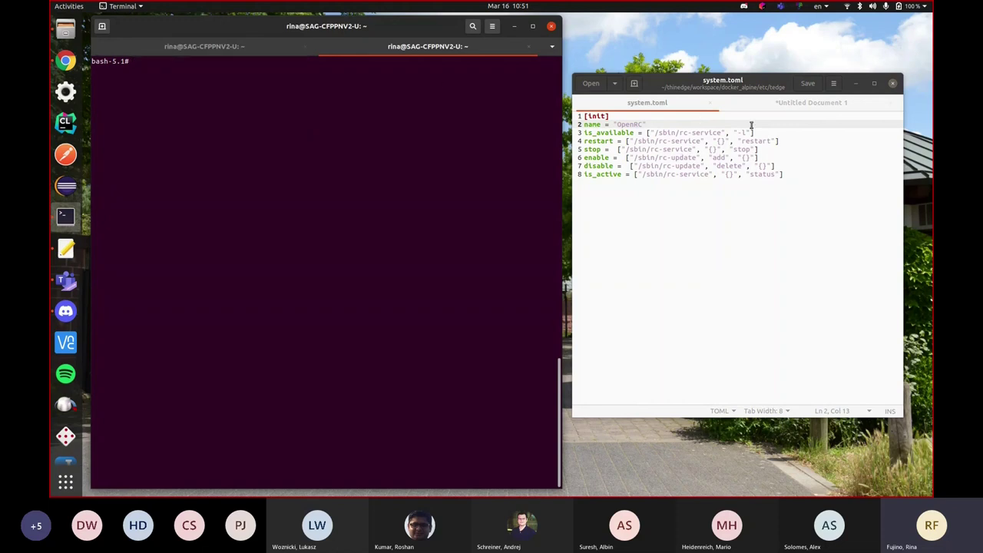
{"action": "left_click", "coordinate": [256, 50]}
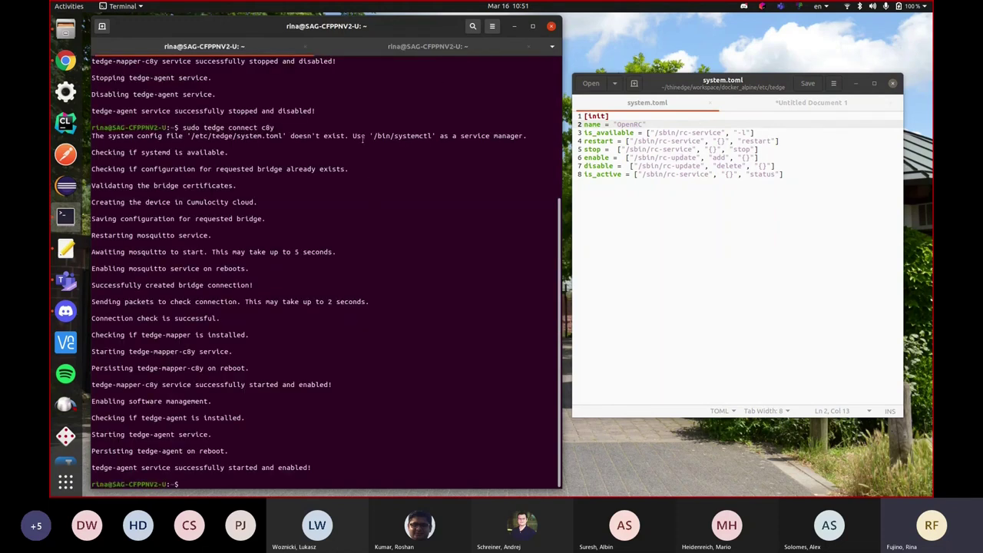
{"action": "triple_click", "coordinate": [372, 135]}
{"action": "left_click", "coordinate": [437, 140]}
- Run rc-status in the bash-5.1 terminal session and highlight the mosquitto entry and the rc-status command
{"action": "left_click", "coordinate": [442, 47]}
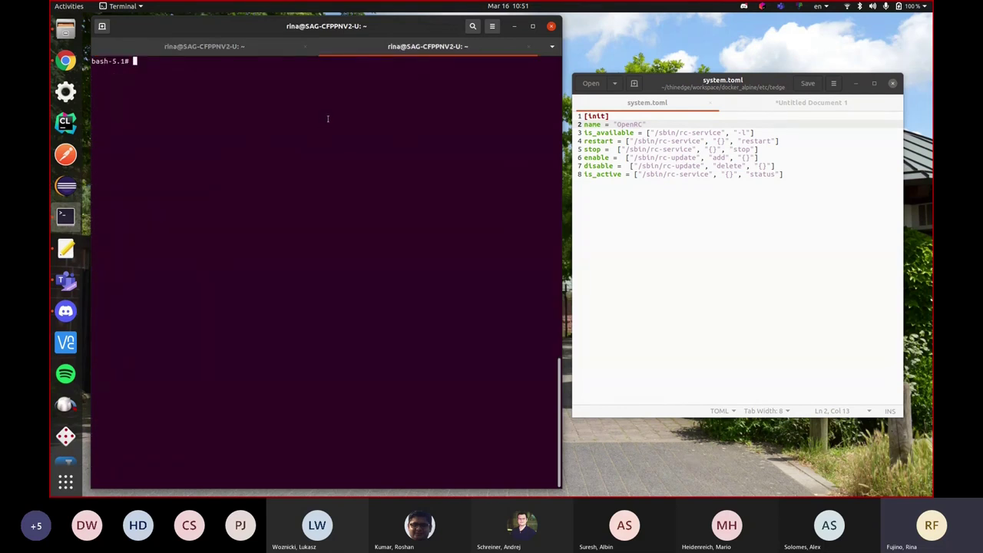
{"action": "type", "text": "openrc-st"}
{"action": "type", "text": "atus"}
{"action": "key", "text": "Left"}
{"action": "key", "text": "Left"}
{"action": "key", "text": "Left"}
{"action": "key", "text": "Left"}
{"action": "key", "text": "Left"}
{"action": "key", "text": "Left"}
{"action": "key", "text": "Left"}
{"action": "key", "text": "Left"}
{"action": "key", "text": "BackSpace"}
{"action": "key", "text": "BackSpace"}
{"action": "key", "text": "BackSpace"}
{"action": "key", "text": "BackSpace"}
{"action": "key", "text": "Return"}
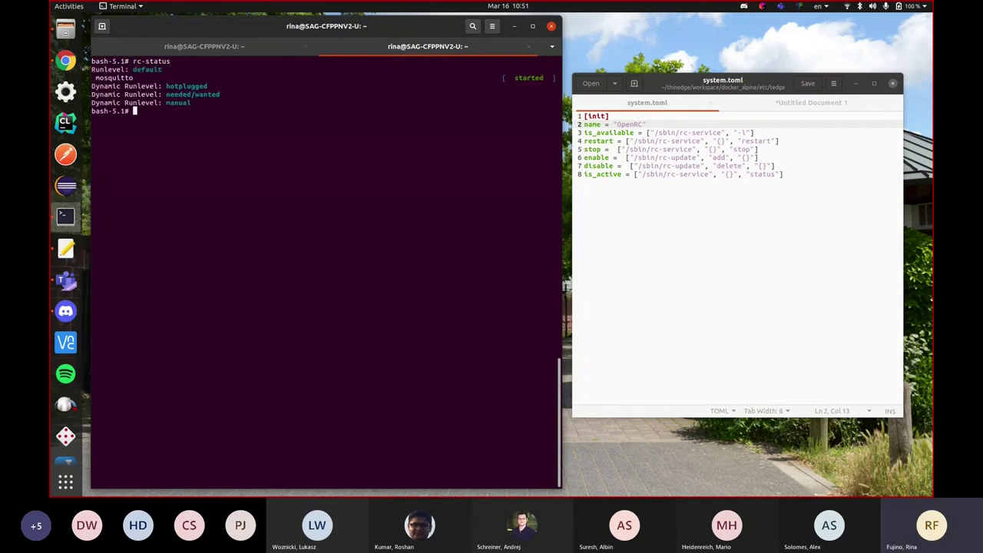
{"action": "left_click_drag", "start_coordinate": [136, 78], "coordinate": [92, 77]}
{"action": "left_click", "coordinate": [175, 70]}
{"action": "left_click_drag", "start_coordinate": [174, 61], "coordinate": [132, 61]}
{"action": "left_click", "coordinate": [148, 114]}
- Try the systemctl command, and list the service scripts in /etc/init.d/ in long format
{"action": "type", "text": "systemctl"}
{"action": "key", "text": "Return"}
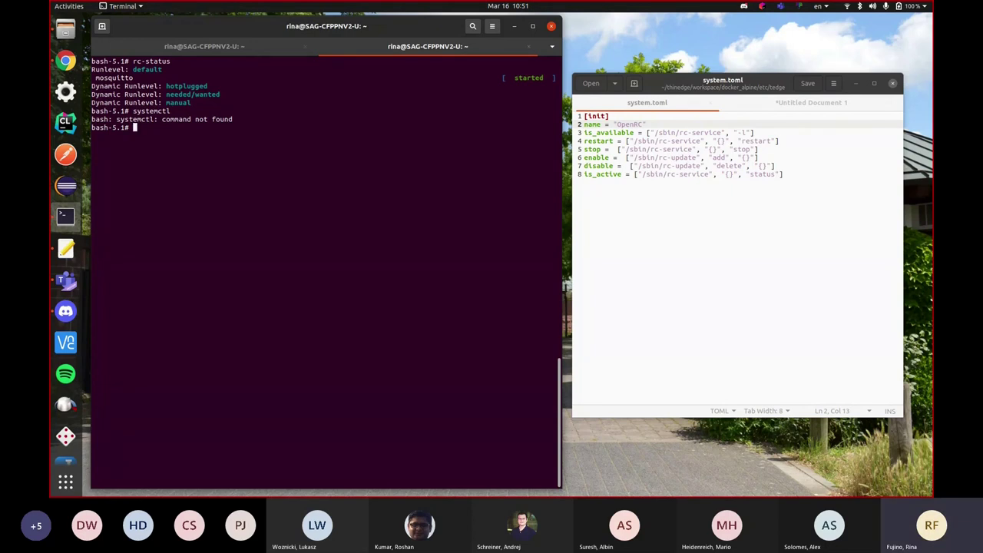
{"action": "type", "text": "ls -l /etc/init.d/"}
{"action": "key", "text": "Return"}
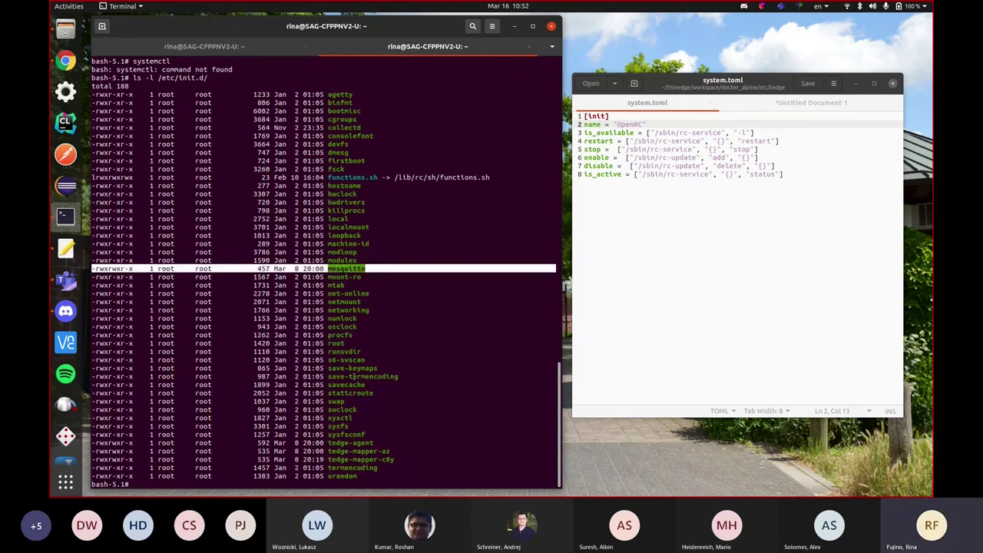
{"action": "left_click", "coordinate": [385, 453]}
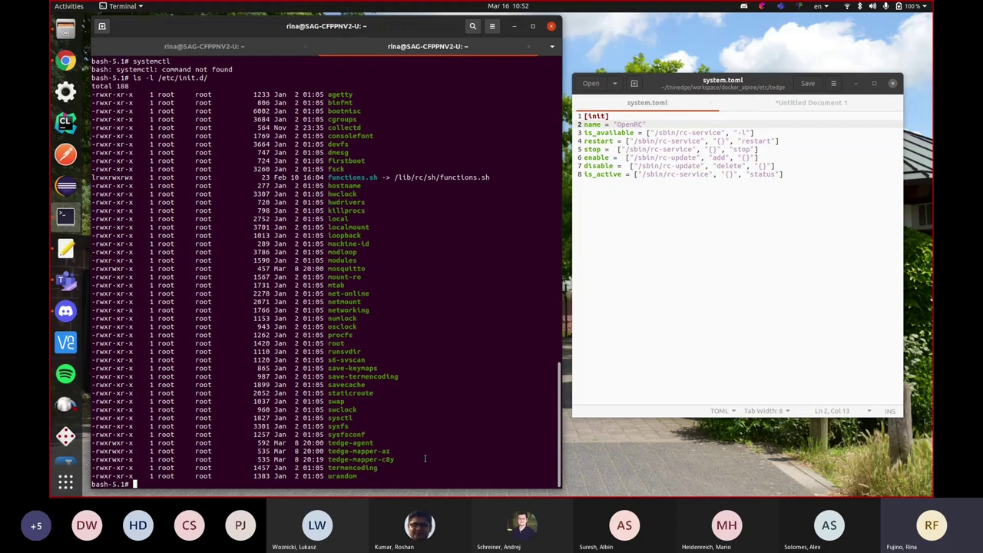
- Print the contents of /etc/tedge/system.toml and add a few blank prompt lines below the output
{"action": "type", "text": "cat /etc/tedge/system.toml"}
{"action": "key", "text": "Return"}
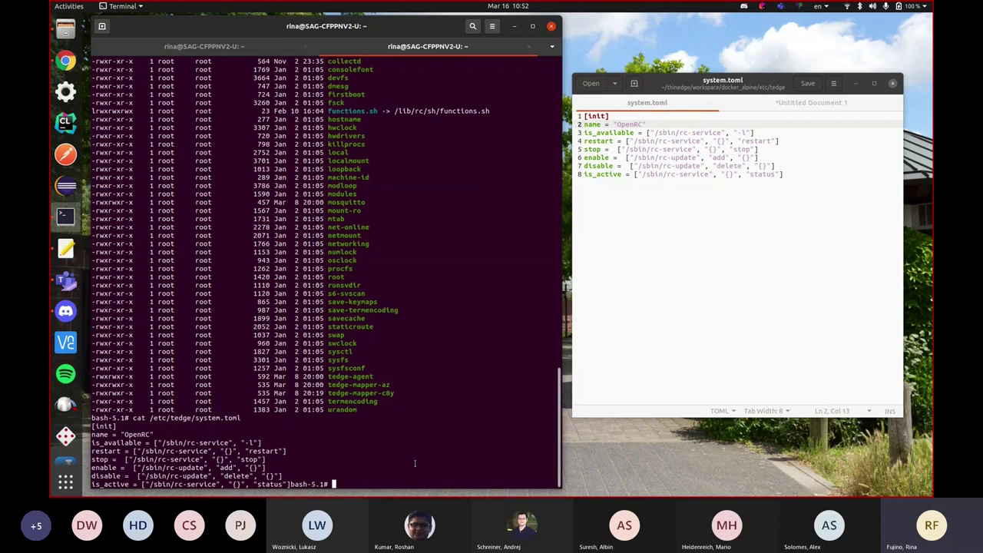
{"action": "key", "text": "Return"}
{"action": "key", "text": "Return"}
{"action": "key", "text": "Return"}
{"action": "key", "text": "Return"}
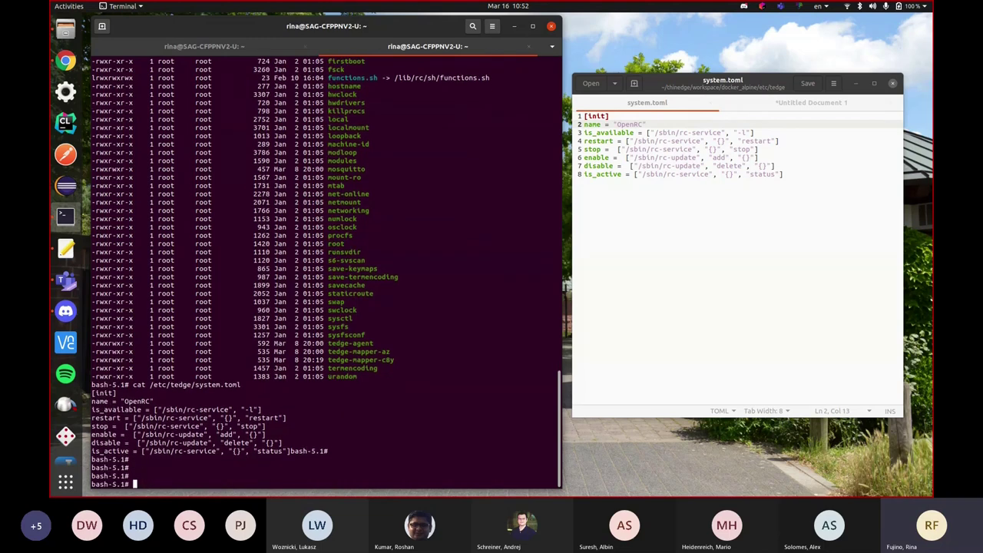
- Connect the device to Cumulocity with tedge connect c8y and list the service states with rc-status
{"action": "type", "text": "tedge connect c8y"}
{"action": "key", "text": "Return"}
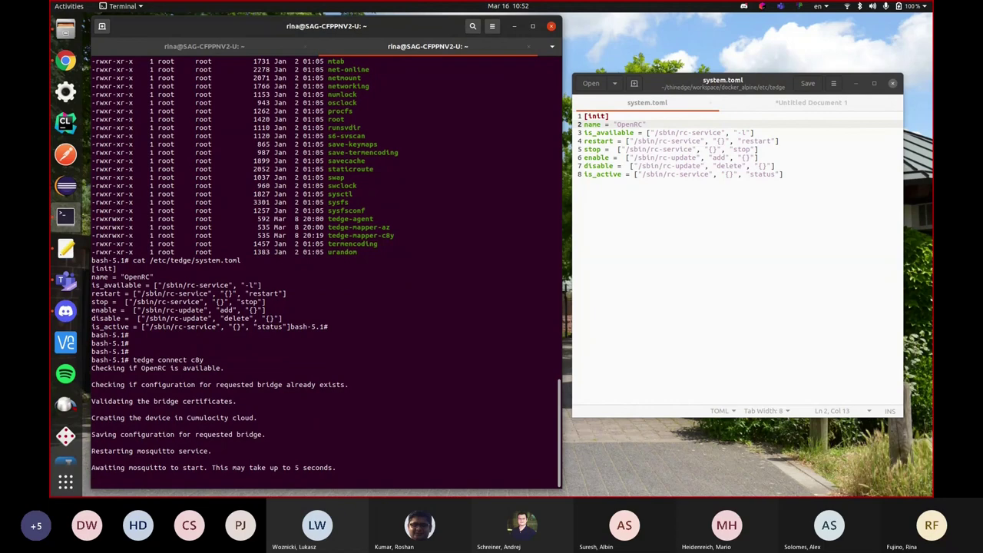
{"action": "type", "text": "rc-status"}
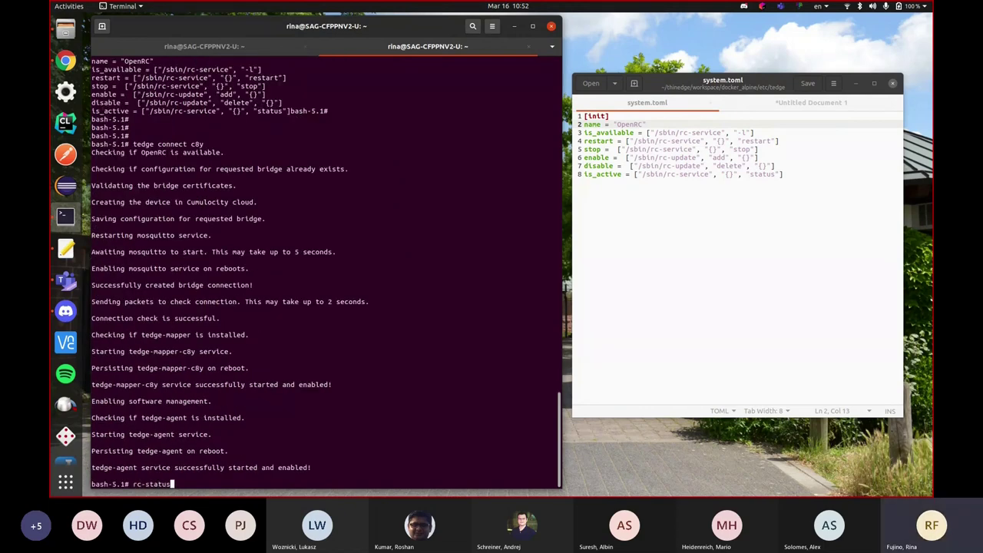
{"action": "key", "text": "Return"}
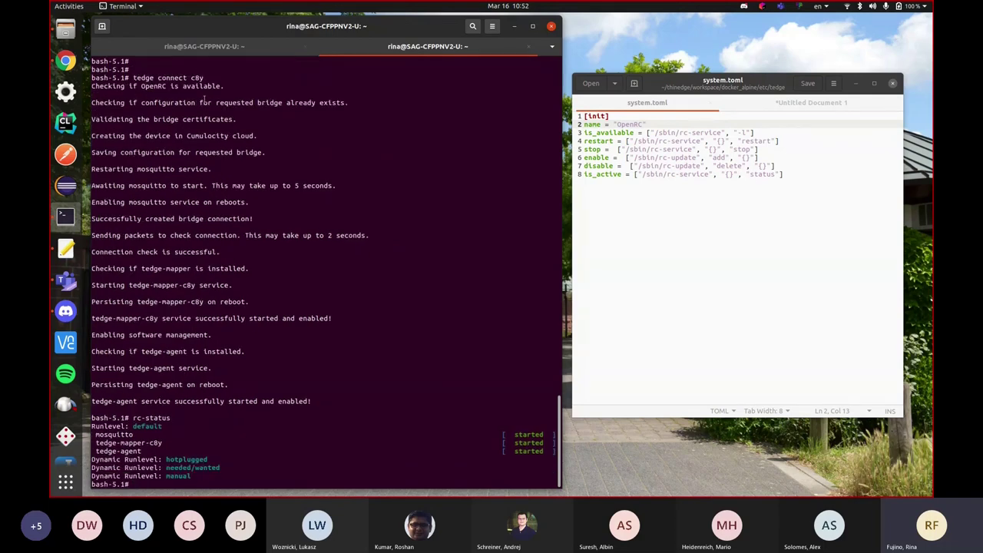
- Compare the rc-status outputs from before and after the Cumulocity connection, highlighting tedge-mapper-c8y and tedge-agent in the newer one
{"action": "scroll", "coordinate": [270, 290], "scroll_direction": "up", "scroll_amount": 5}
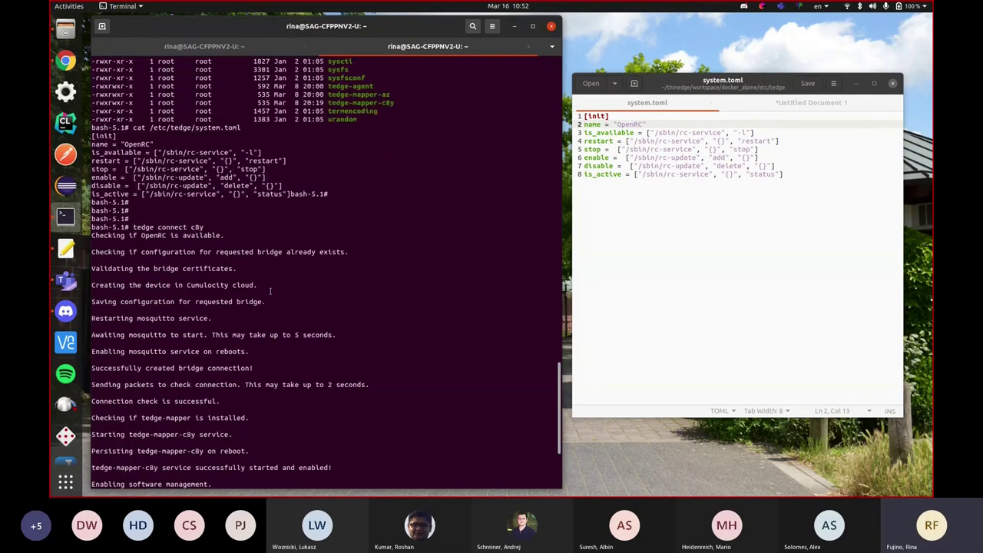
{"action": "scroll", "coordinate": [270, 290], "scroll_direction": "up", "scroll_amount": 5}
{"action": "scroll", "coordinate": [231, 277], "scroll_direction": "down", "scroll_amount": 15}
{"action": "scroll", "coordinate": [185, 265], "scroll_direction": "up", "scroll_amount": 3}
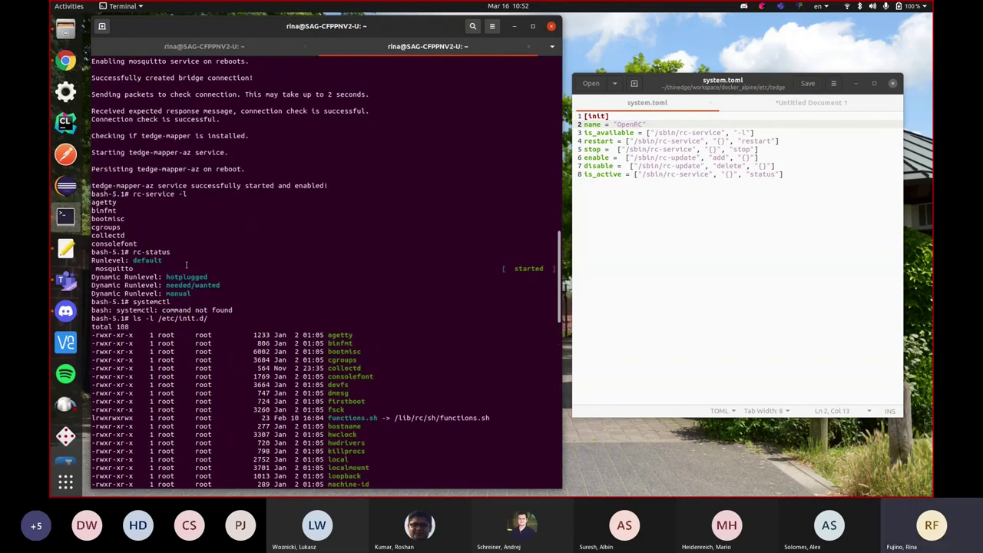
{"action": "scroll", "coordinate": [186, 265], "scroll_direction": "up", "scroll_amount": 5}
{"action": "scroll", "coordinate": [253, 261], "scroll_direction": "down", "scroll_amount": 3}
{"action": "scroll", "coordinate": [319, 260], "scroll_direction": "up", "scroll_amount": 3}
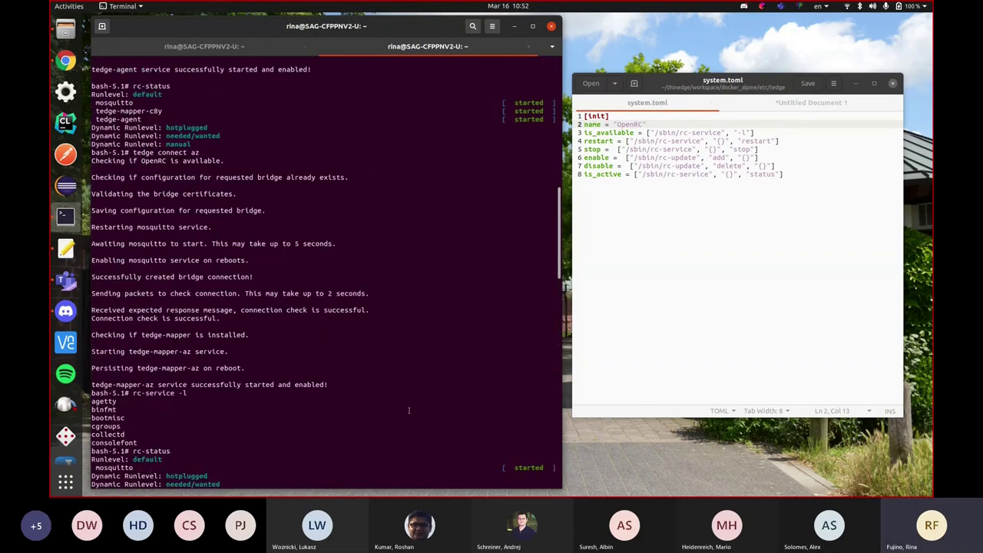
{"action": "scroll", "coordinate": [388, 356], "scroll_direction": "down", "scroll_amount": 6}
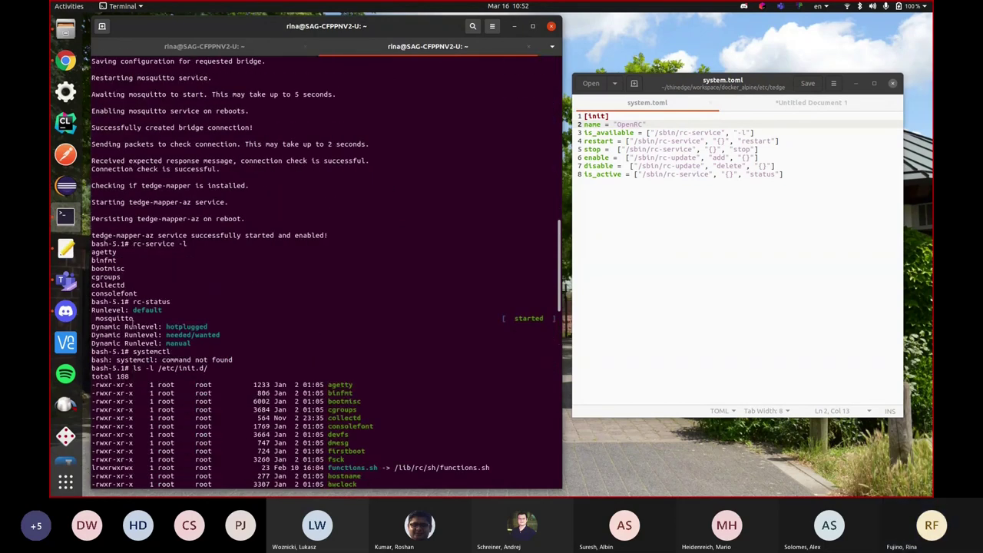
{"action": "scroll", "coordinate": [345, 377], "scroll_direction": "down", "scroll_amount": 20}
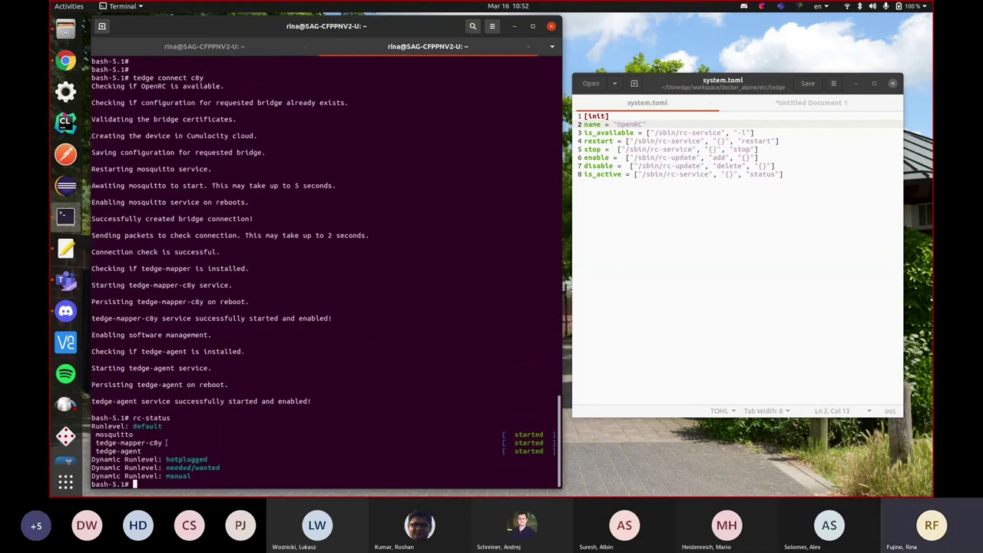
{"action": "double_click", "coordinate": [154, 443]}
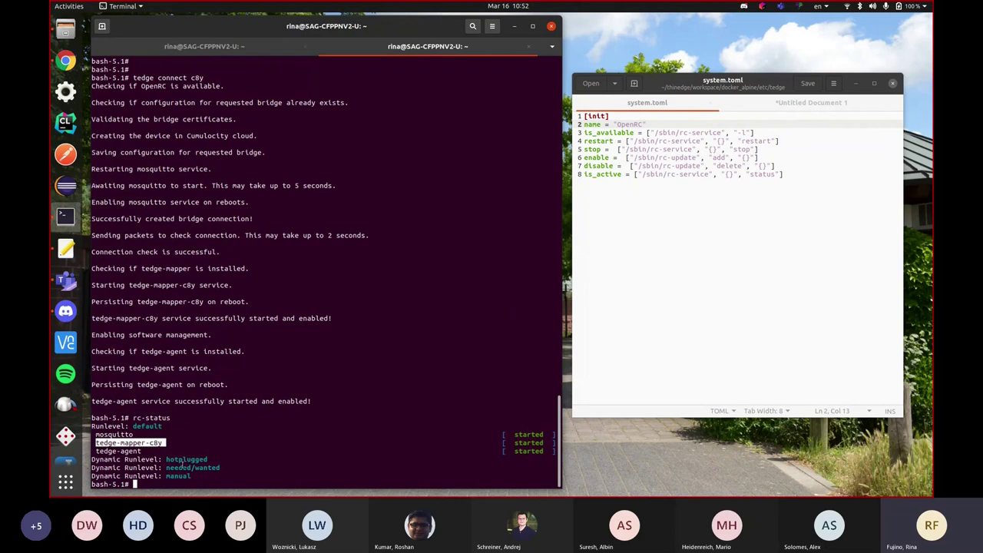
{"action": "left_click", "coordinate": [179, 433]}
{"action": "left_click_drag", "start_coordinate": [170, 443], "coordinate": [92, 451]}
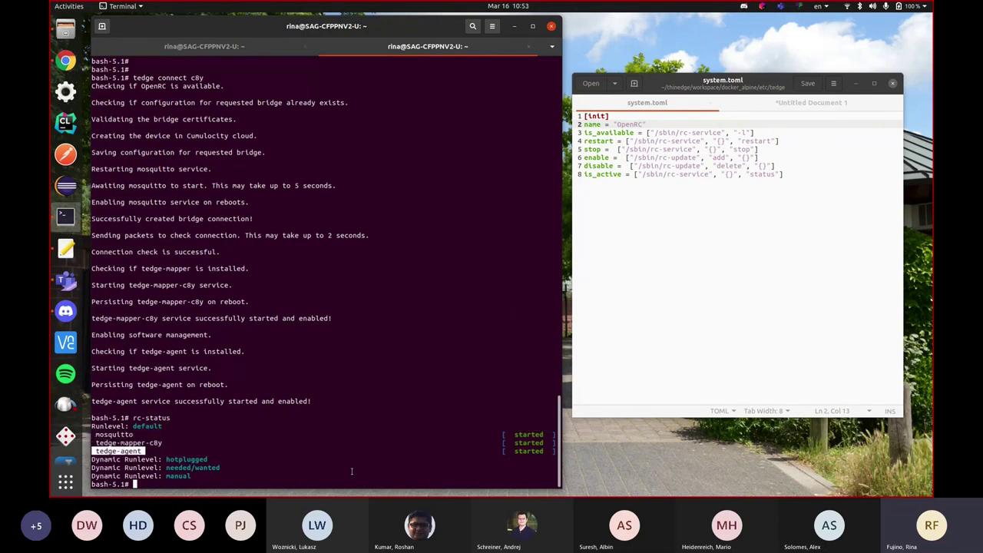
{"action": "left_click", "coordinate": [299, 480]}
- Connect the device to Azure by changing the earlier connect command to tedge connect az and running it
{"action": "key", "text": "Up"}
{"action": "key", "text": "Up"}
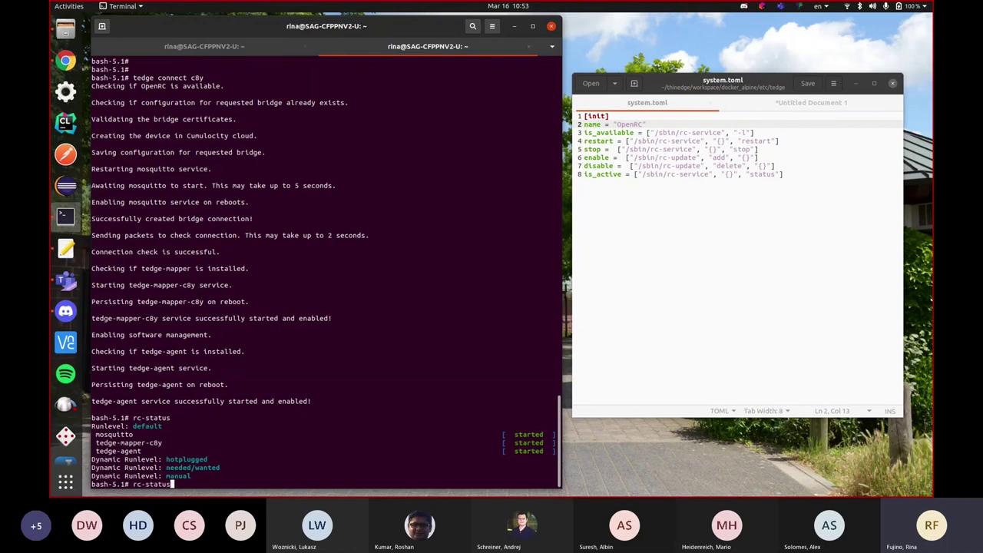
{"action": "key", "text": "BackSpace"}
{"action": "key", "text": "BackSpace"}
{"action": "key", "text": "BackSpace"}
{"action": "type", "text": "az"}
{"action": "key", "text": "Return"}
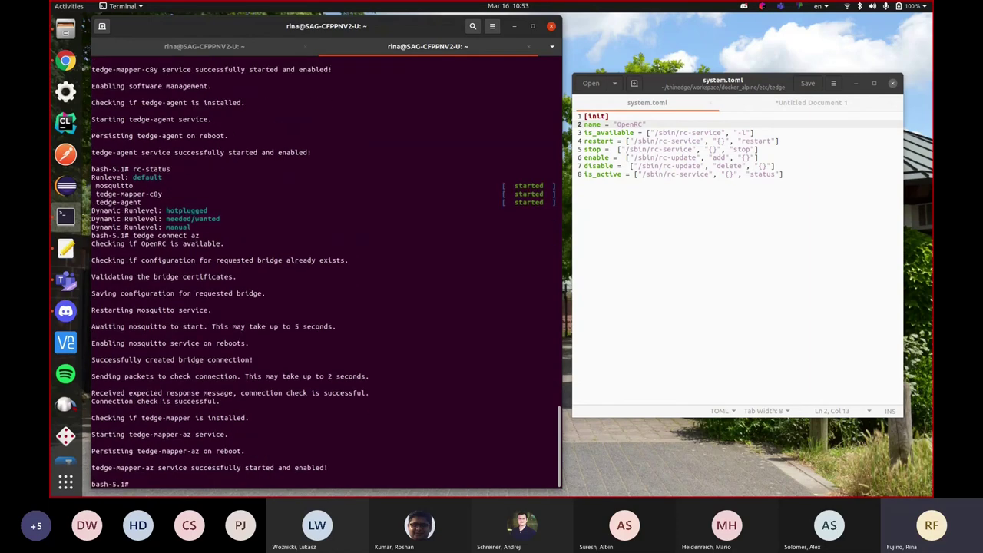
- List the service states again with rc-status after the Azure connection
{"action": "key", "text": "Up"}
{"action": "key", "text": "Up"}
{"action": "key", "text": "Return"}
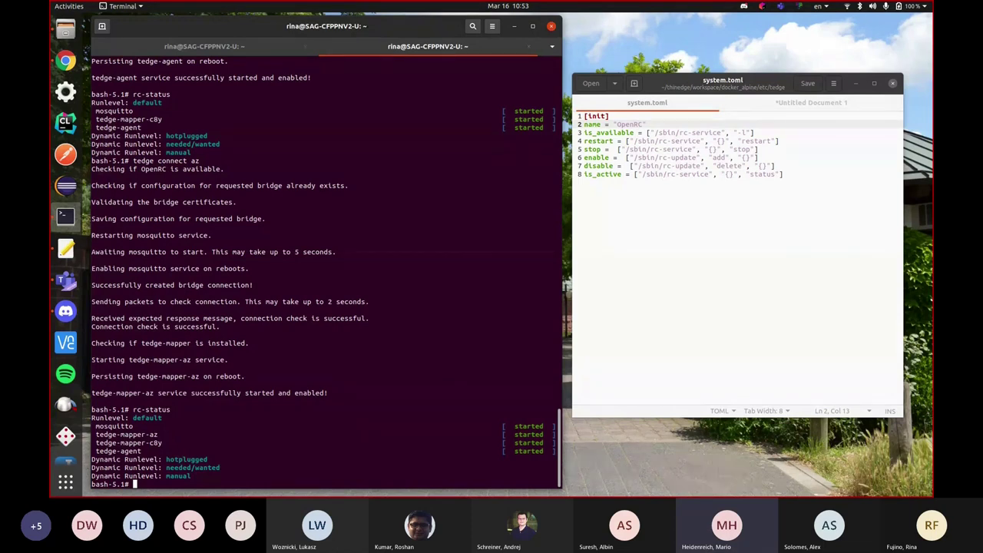
- Highlight the /sbin/rc-service path in the is_available entry of system.toml
{"action": "left_click", "coordinate": [699, 137]}
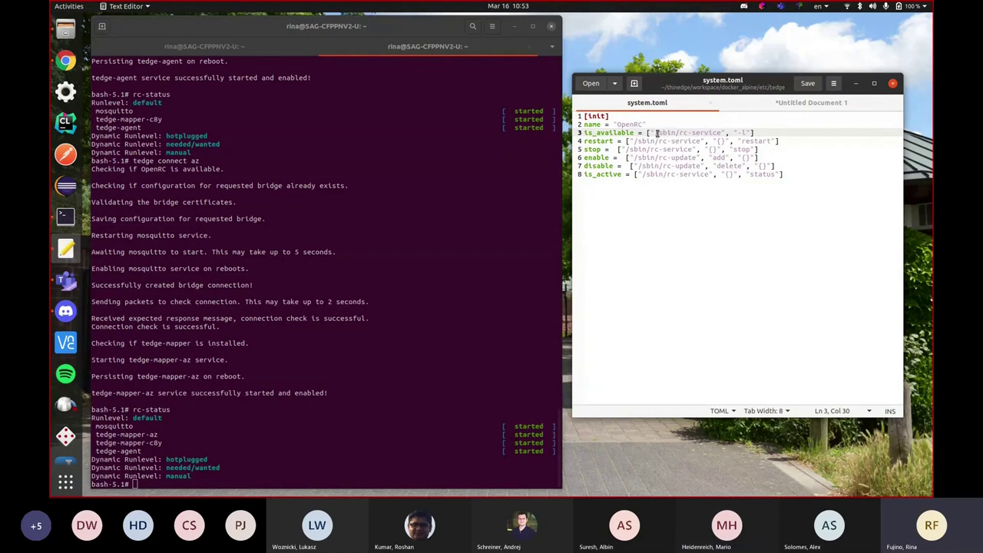
{"action": "left_click_drag", "start_coordinate": [655, 133], "coordinate": [721, 133]}
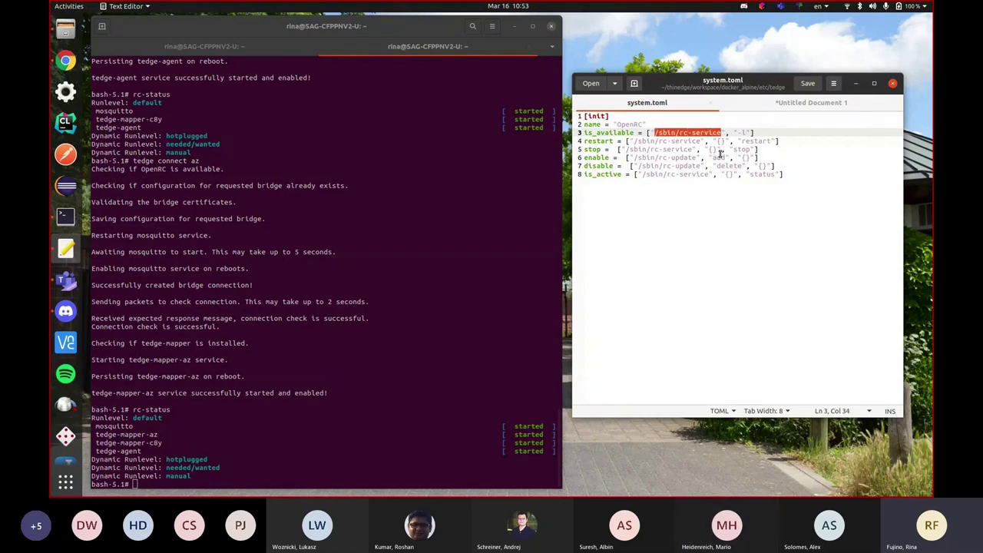
{"action": "left_click", "coordinate": [770, 133]}
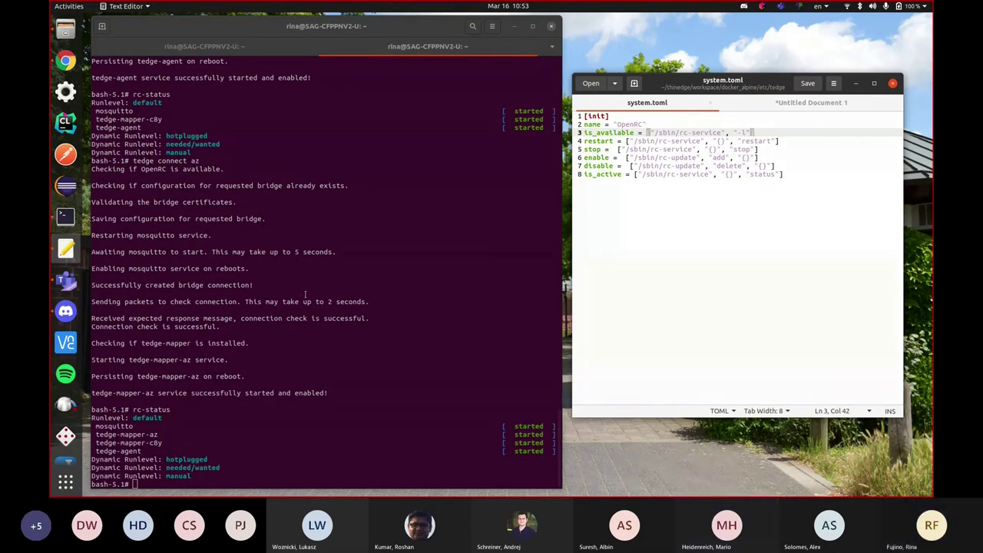
- Write the command sudo -u tedge-agent tedge-agent at the shell prompt without running it
{"action": "left_click", "coordinate": [273, 470]}
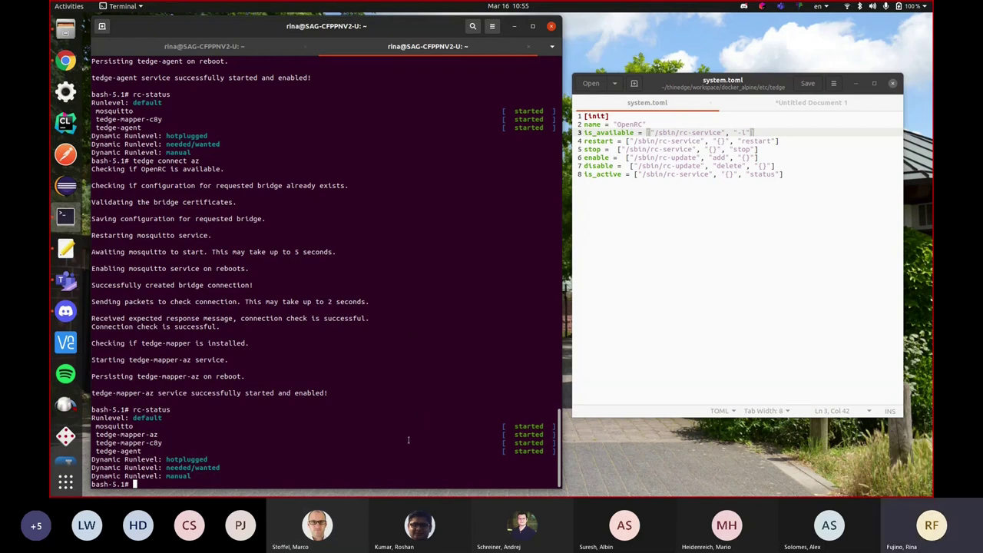
{"action": "type", "text": "sudo ./"}
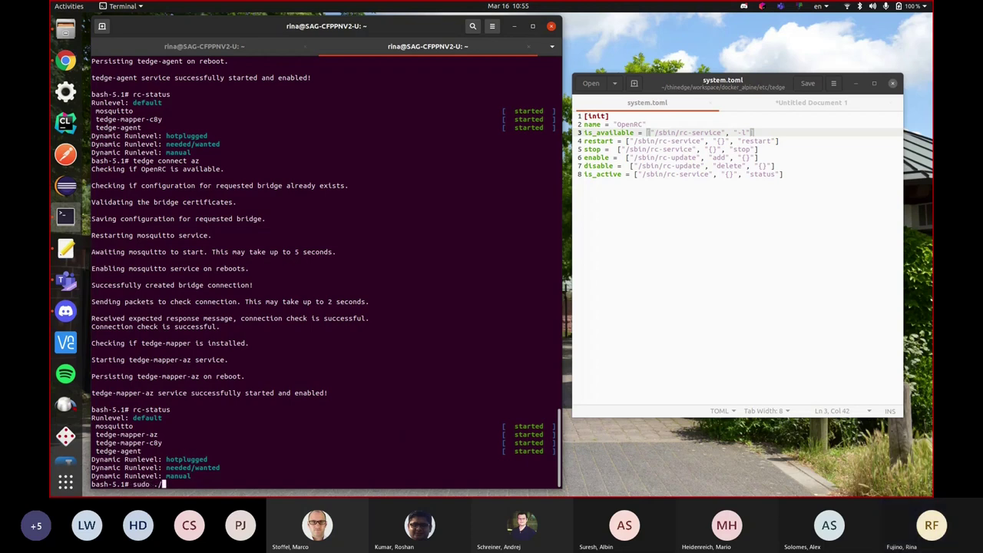
{"action": "key", "text": "BackSpace"}
{"action": "key", "text": "BackSpace"}
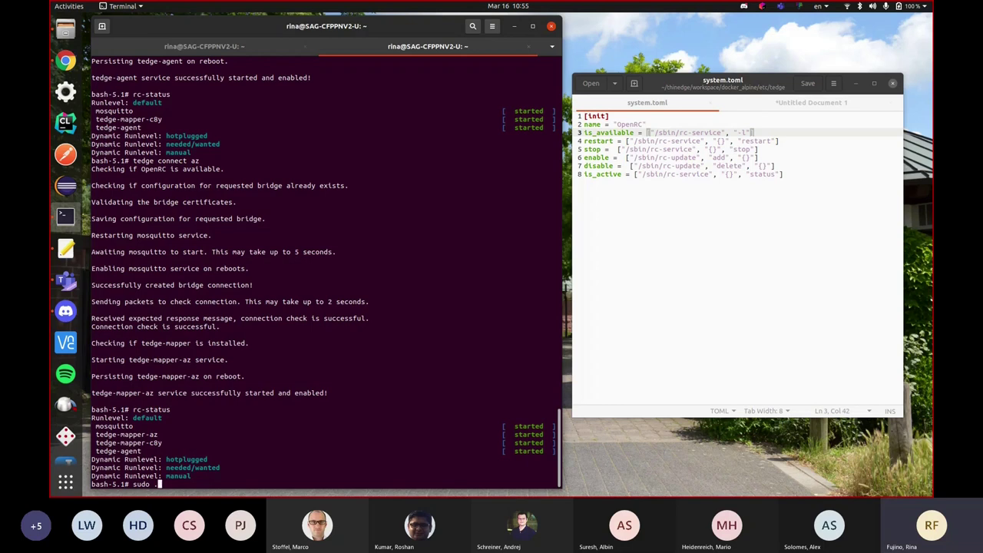
{"action": "type", "text": "t"}
{"action": "key", "text": "BackSpace"}
{"action": "type", "text": "-u tedge"}
{"action": "type", "text": "-ag"}
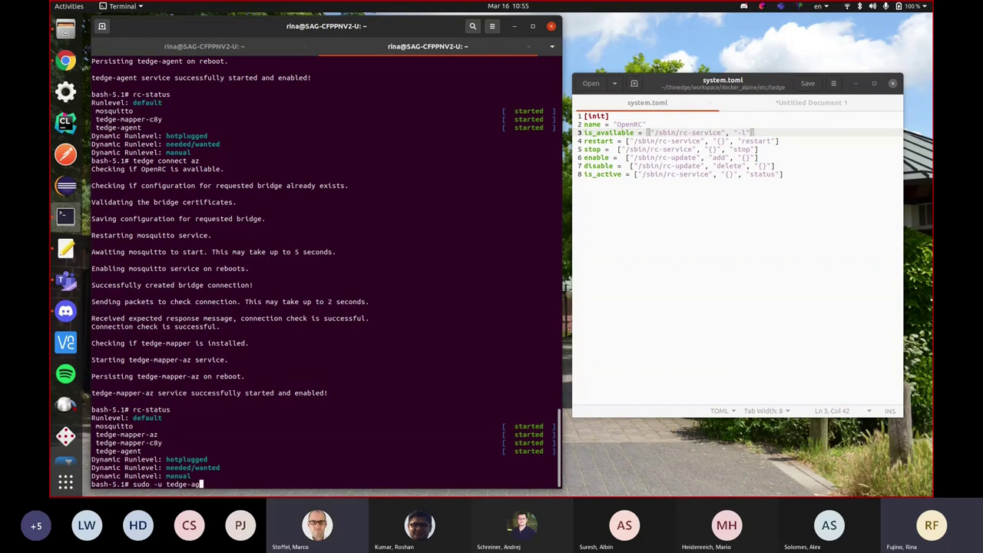
{"action": "type", "text": "ent tedge-agent ted"}
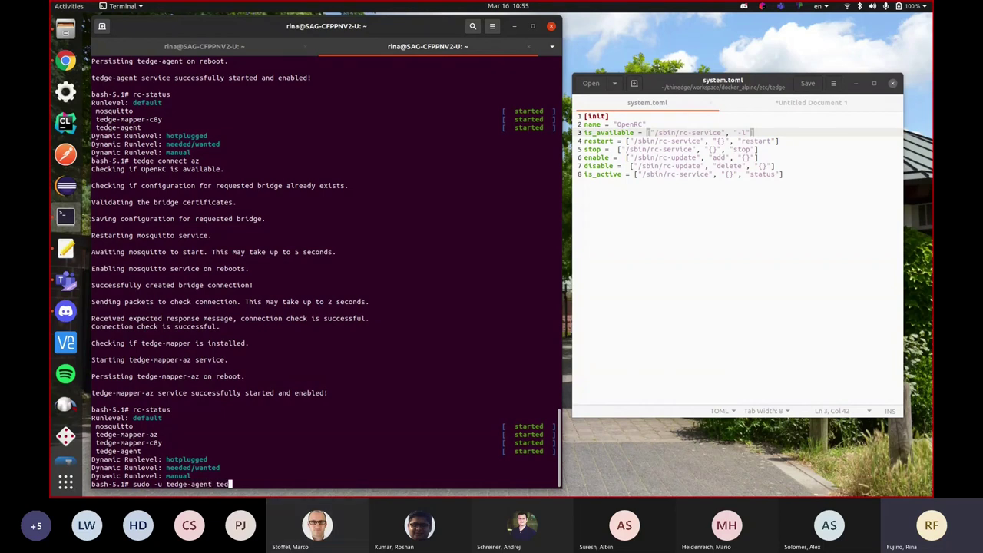
- Replace the hyphen in the final tedge-agent argument with an underscore, making the command sudo -u tedge-agent tedge_agent
{"action": "key", "text": "Left"}
{"action": "key", "text": "Left"}
{"action": "key", "text": "Left"}
{"action": "key", "text": "Left"}
{"action": "key", "text": "Left"}
{"action": "key", "text": "Left"}
{"action": "key", "text": "Left"}
{"action": "key", "text": "Left"}
{"action": "key", "text": "Left"}
{"action": "key", "text": "Left"}
{"action": "key", "text": "Left"}
{"action": "key", "text": "Left"}
{"action": "key", "text": "Left"}
{"action": "key", "text": "Left"}
{"action": "key", "text": "Left"}
{"action": "key", "text": "Left"}
{"action": "key", "text": "Left"}
{"action": "key", "text": "Left"}
{"action": "key", "text": "Left"}
{"action": "key", "text": "Left"}
{"action": "key", "text": "Right"}
{"action": "key", "text": "Right"}
{"action": "key", "text": "Right"}
{"action": "key", "text": "Right"}
{"action": "key", "text": "Right"}
{"action": "key", "text": "Right"}
{"action": "key", "text": "Right"}
{"action": "key", "text": "Right"}
{"action": "key", "text": "Right"}
{"action": "key", "text": "Right"}
{"action": "key", "text": "Right"}
{"action": "key", "text": "Right"}
{"action": "key", "text": "Right"}
{"action": "key", "text": "Right"}
{"action": "key", "text": "Right"}
{"action": "key", "text": "Right"}
{"action": "key", "text": "Right"}
{"action": "key", "text": "Right"}
{"action": "key", "text": "Right"}
{"action": "key", "text": "Right"}
{"action": "key", "text": "Left"}
{"action": "key", "text": "Left"}
{"action": "key", "text": "Left"}
{"action": "key", "text": "Left"}
{"action": "key", "text": "Left"}
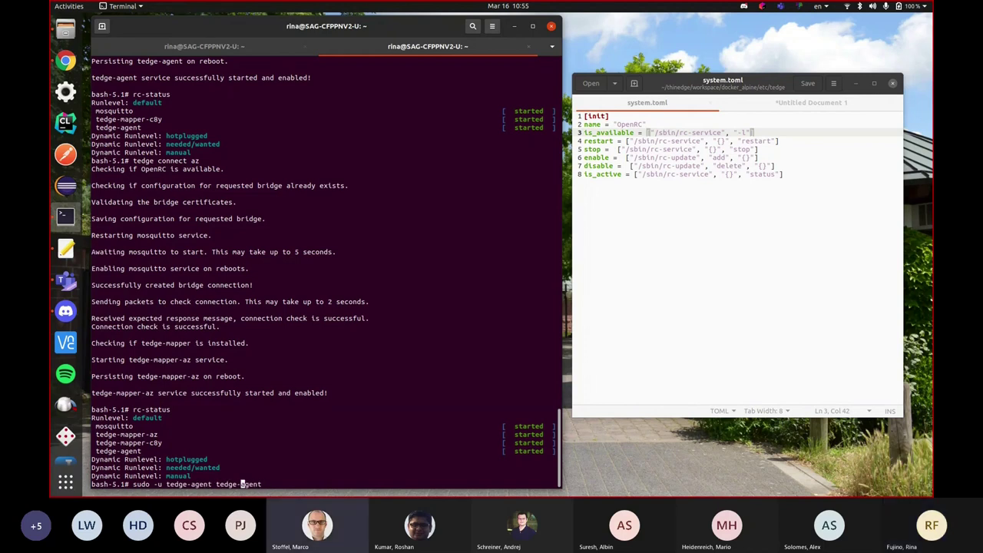
{"action": "key", "text": "BackSpace"}
{"action": "type", "text": "_"}
{"action": "key", "text": "Left"}
{"action": "key", "text": "Left"}
{"action": "key", "text": "Left"}
{"action": "key", "text": "Left"}
{"action": "key", "text": "Left"}
{"action": "key", "text": "Left"}
{"action": "key", "text": "Left"}
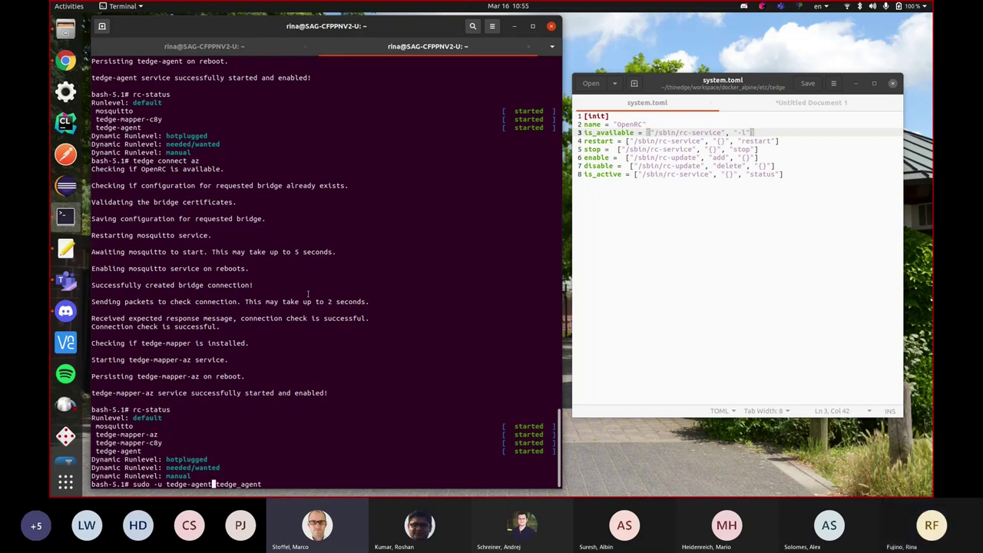
- Highlight the {} placeholder and the restart key in the restart entry of system.toml
{"action": "left_click", "coordinate": [751, 141]}
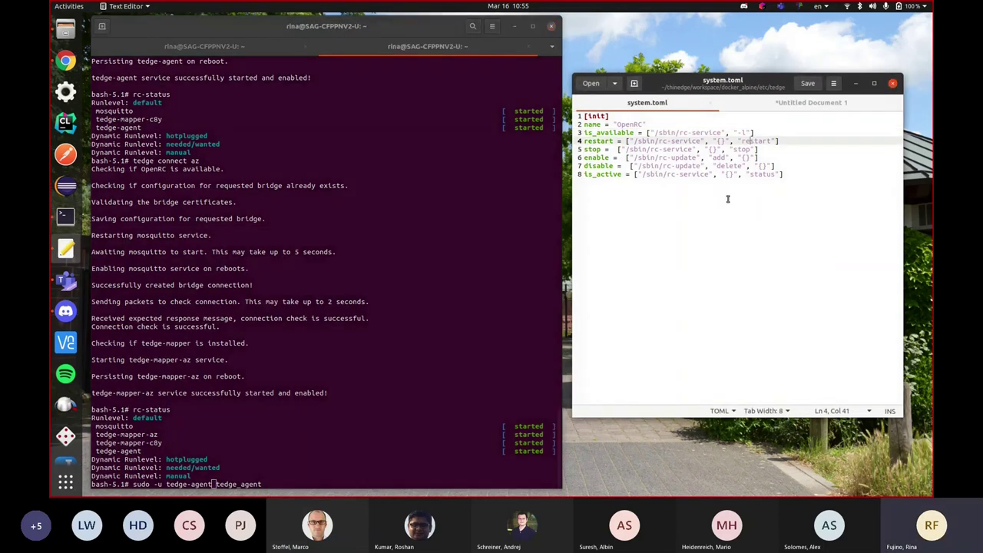
{"action": "left_click", "coordinate": [722, 141]}
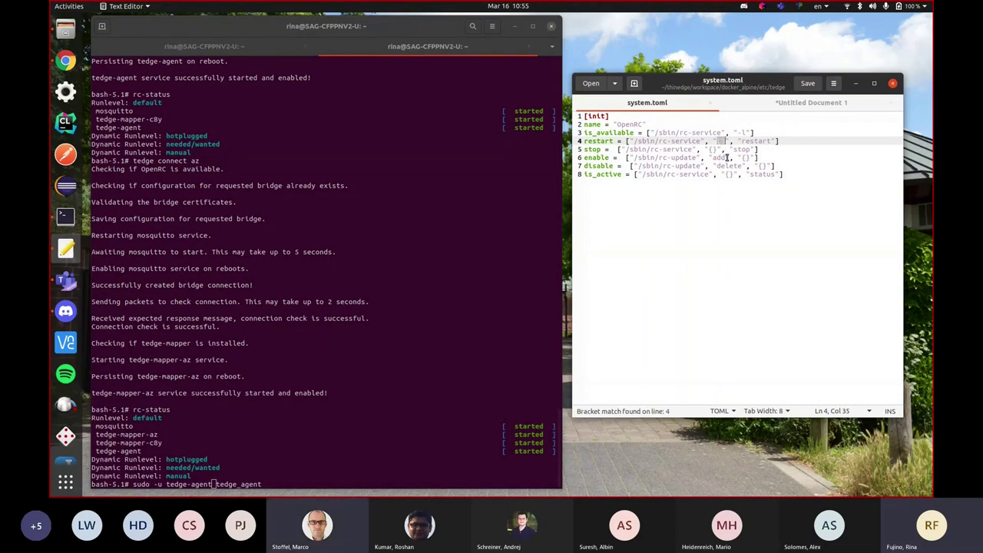
{"action": "left_click", "coordinate": [725, 142]}
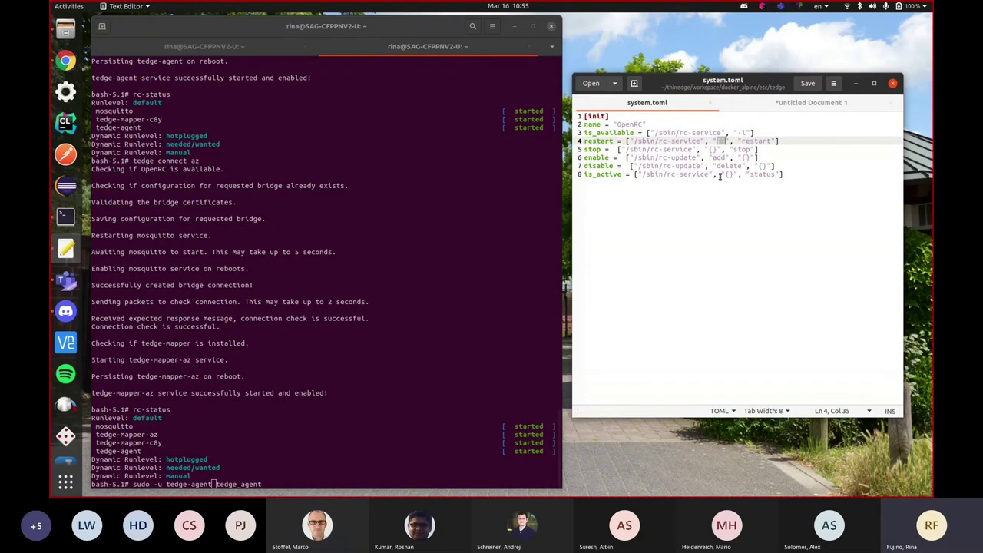
{"action": "left_click", "coordinate": [727, 142]}
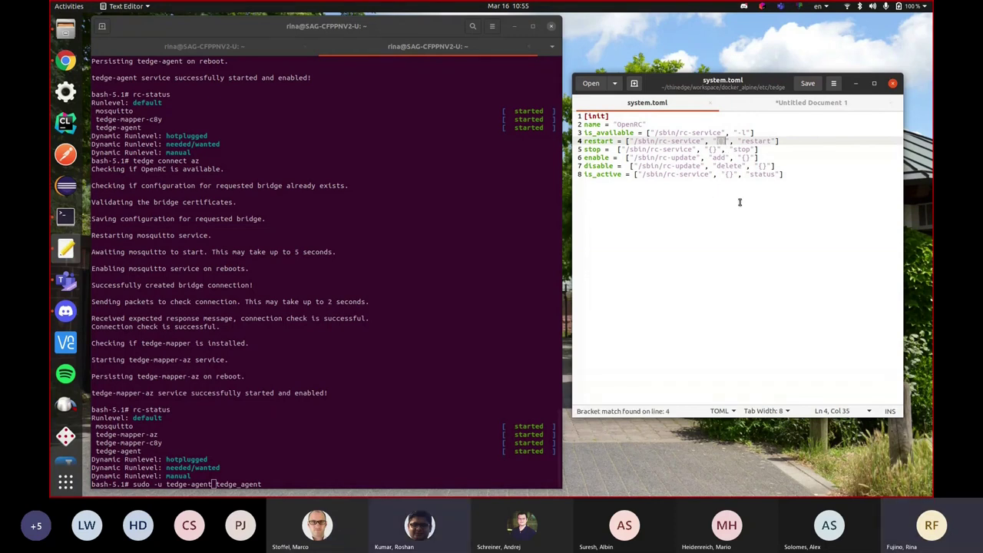
{"action": "key", "text": "ctrl+End"}
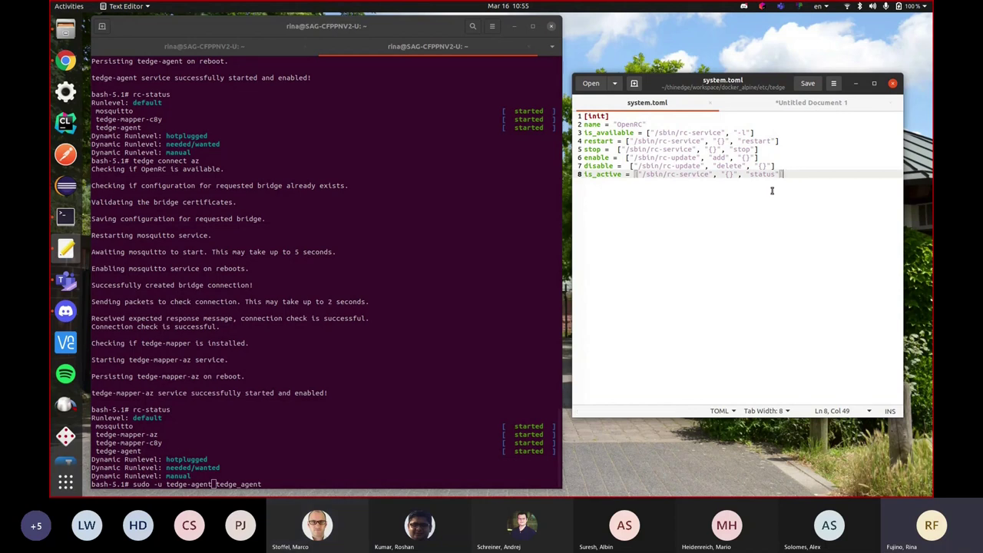
{"action": "left_click", "coordinate": [719, 142]}
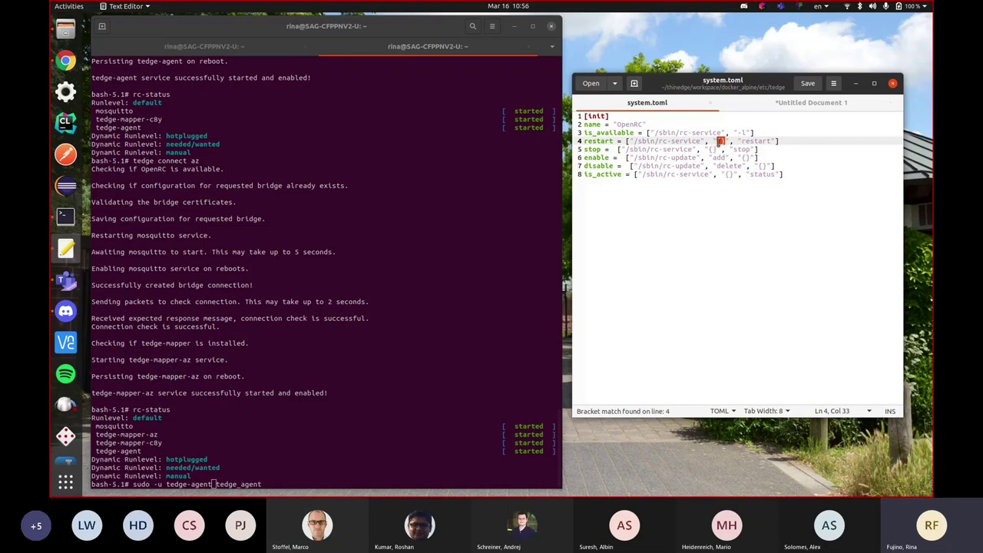
{"action": "double_click", "coordinate": [606, 143]}
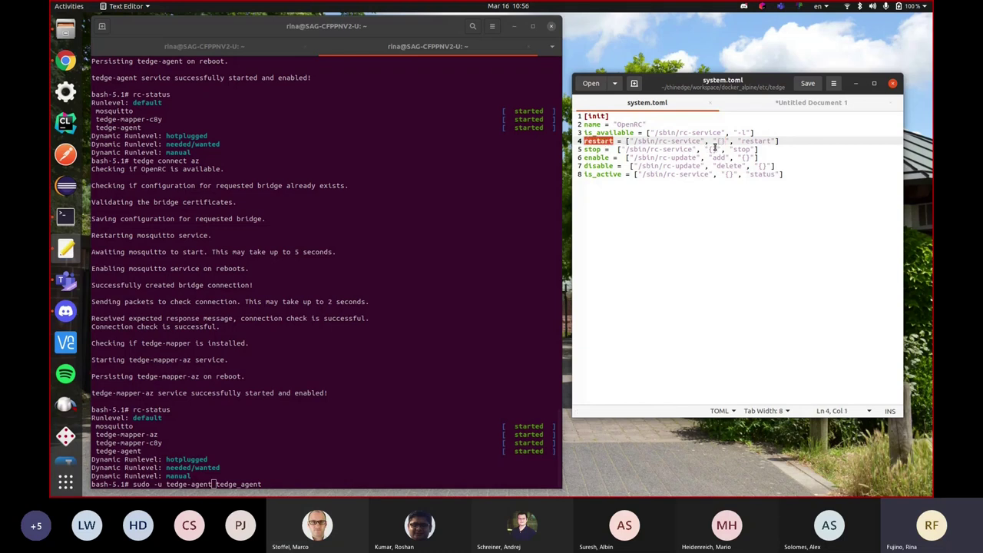
{"action": "left_click", "coordinate": [626, 141]}
{"action": "left_click", "coordinate": [720, 142]}
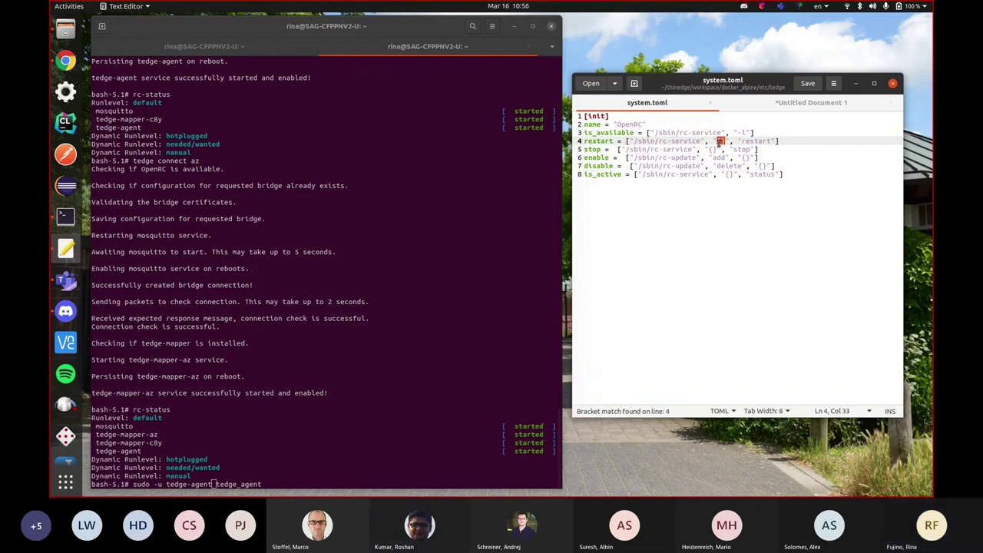
{"action": "left_click", "coordinate": [792, 143]}
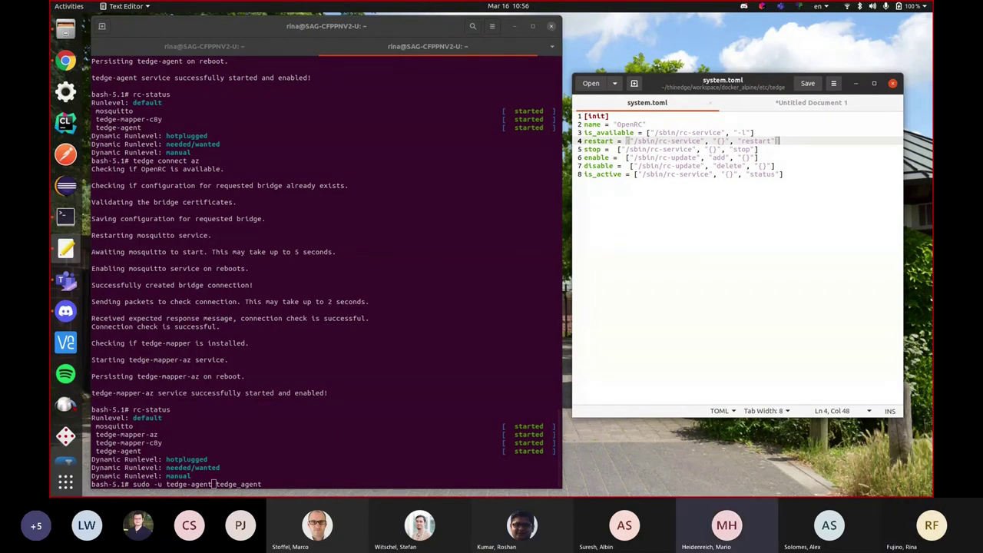
- Switch to Chrome and open configuration/contrib/system/bsd/system.toml in the thin-edge.io GitHub repository
{"action": "left_click", "coordinate": [344, 450]}
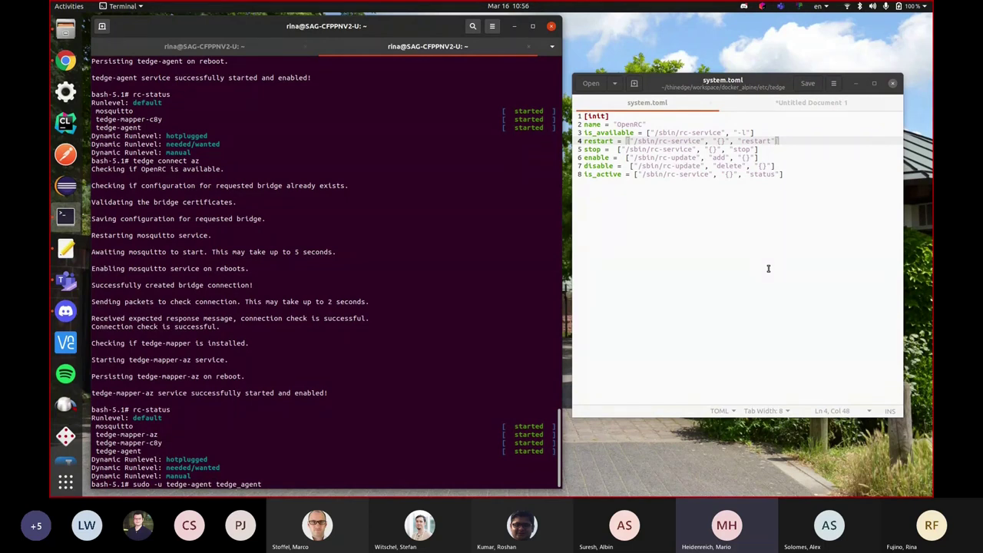
{"action": "left_click", "coordinate": [66, 61]}
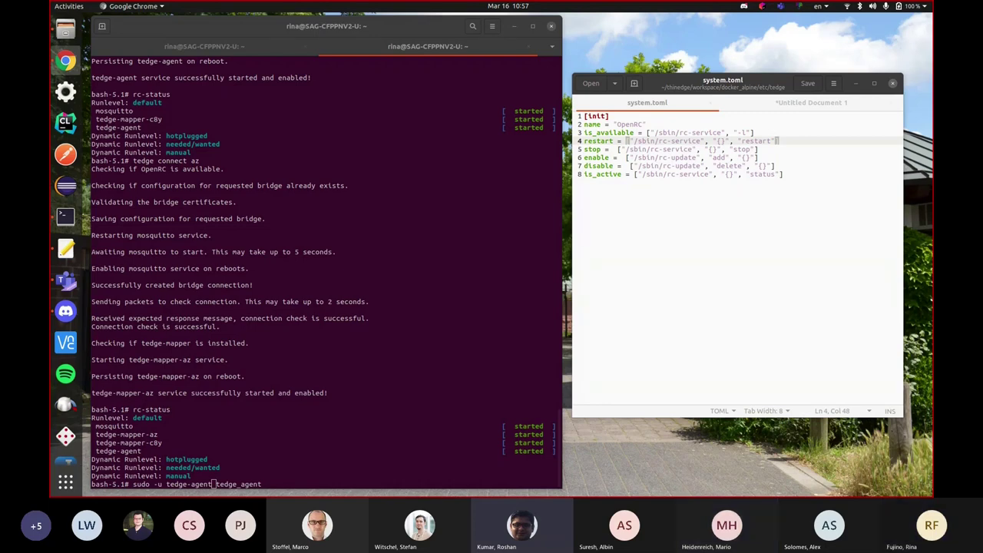
{"action": "left_click", "coordinate": [65, 60]}
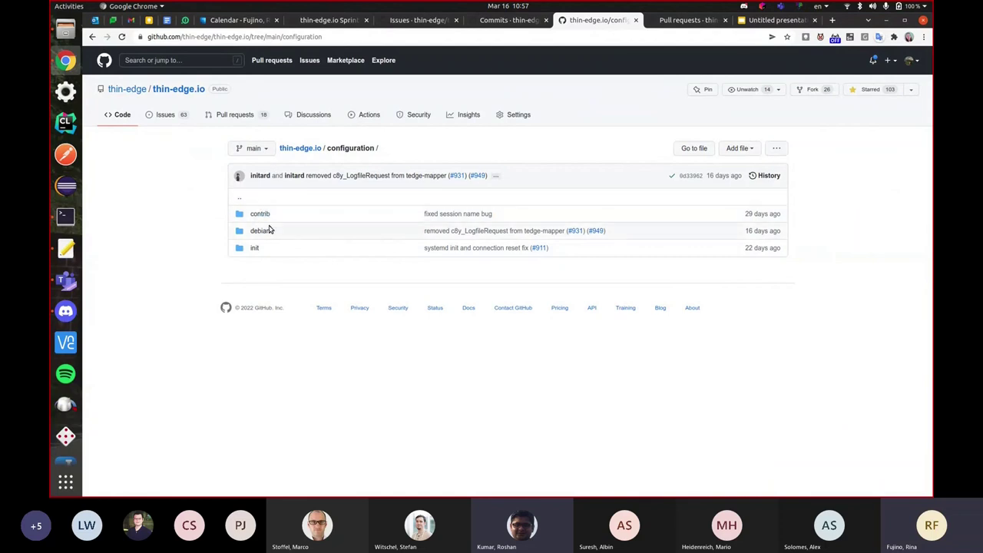
{"action": "left_click", "coordinate": [260, 214]}
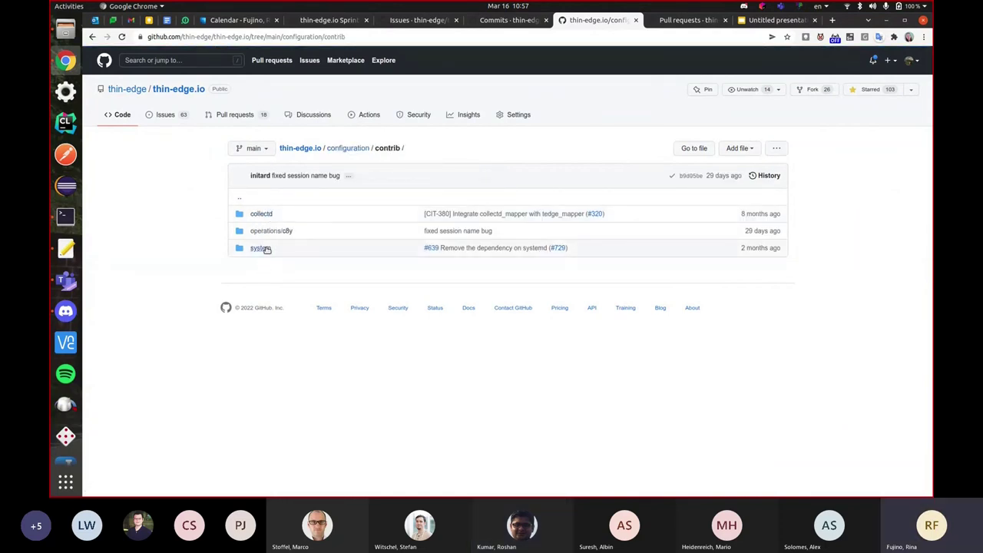
{"action": "left_click", "coordinate": [261, 249]}
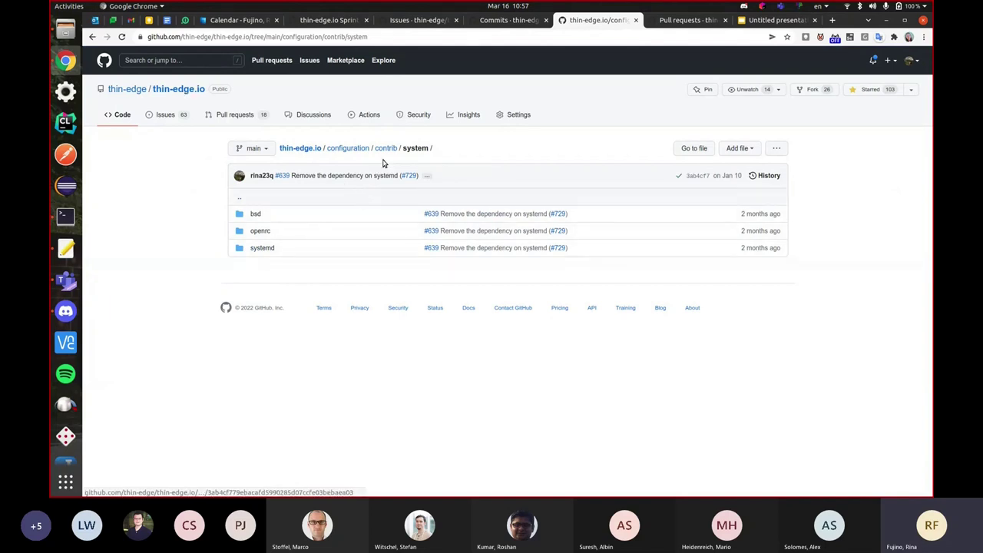
{"action": "left_click", "coordinate": [257, 216]}
{"action": "left_click", "coordinate": [261, 215]}
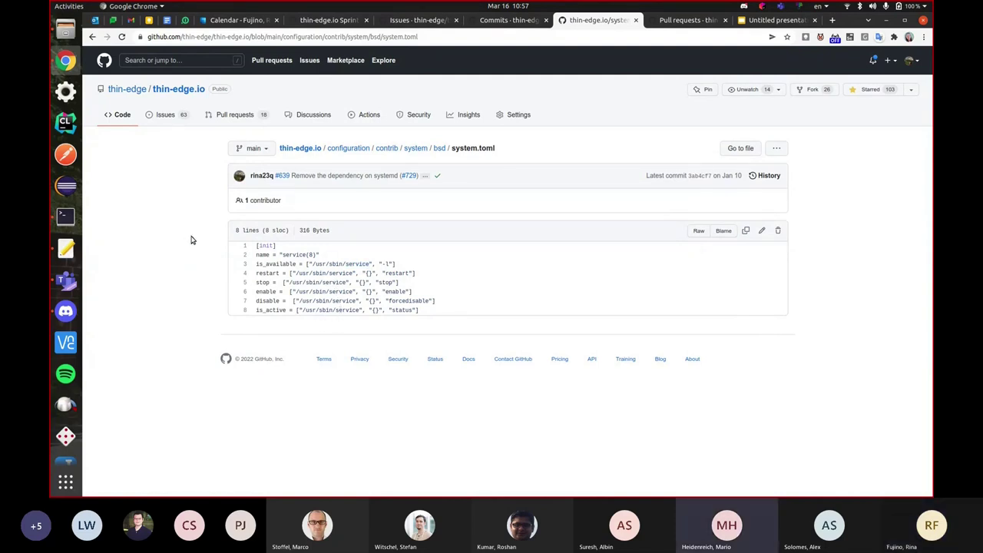
- Go back from the bsd system.toml file to the contrib/system folder
{"action": "key", "text": "alt+Left"}
{"action": "key", "text": "alt+Left"}
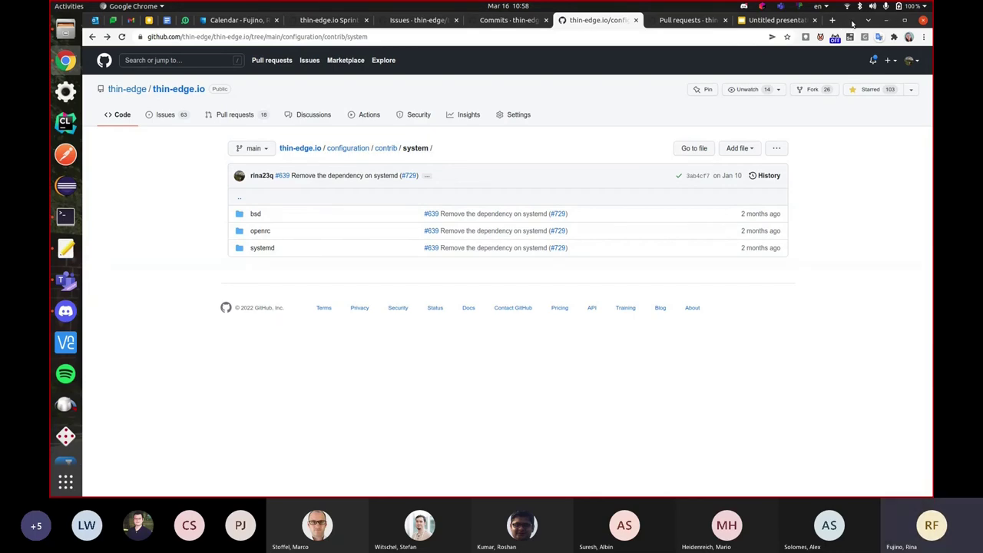
{"action": "key", "text": "alt+Tab"}
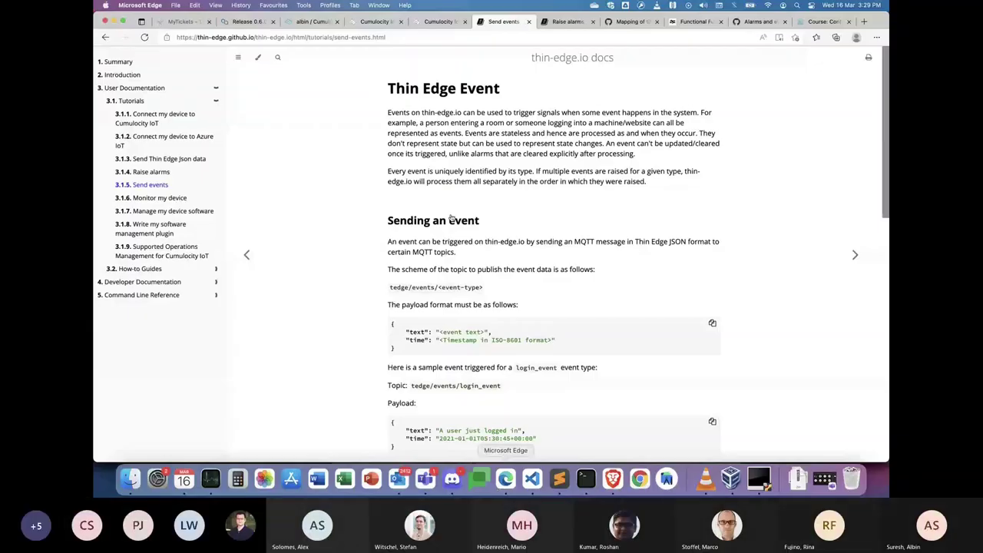
- Show the device's info page in Cumulocity Device Management and place the SSH terminal window over it
{"action": "left_click", "coordinate": [310, 22]}
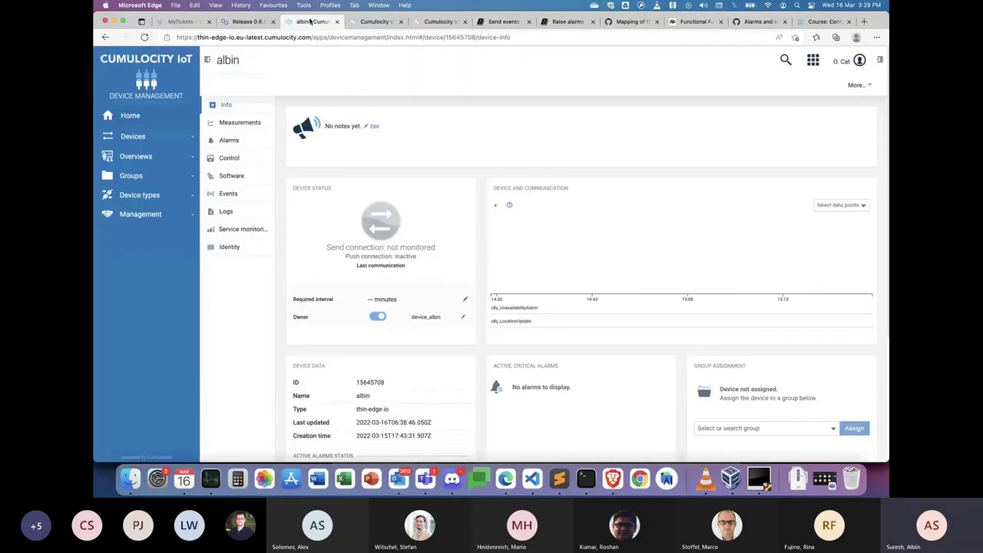
{"action": "left_click", "coordinate": [585, 477]}
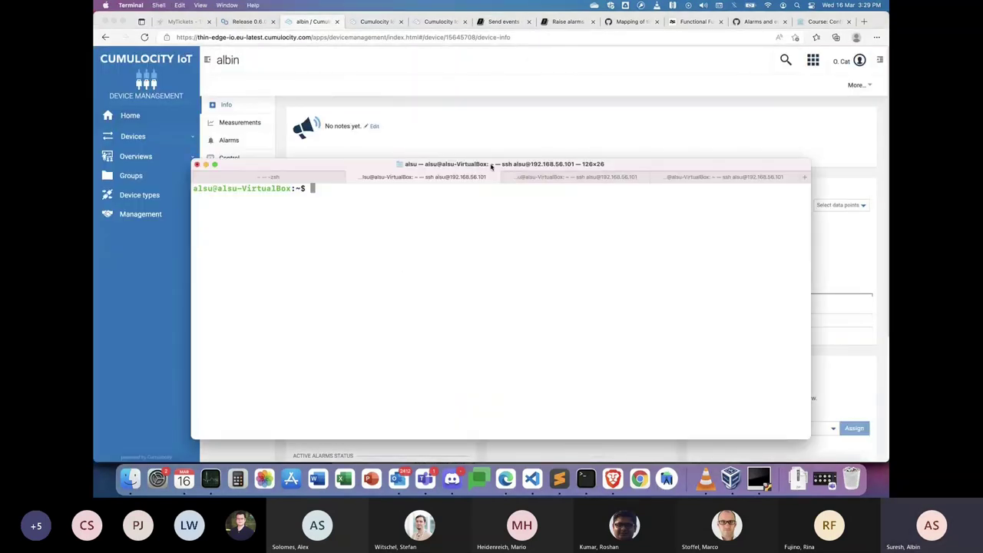
{"action": "left_click_drag", "start_coordinate": [487, 164], "coordinate": [491, 185]}
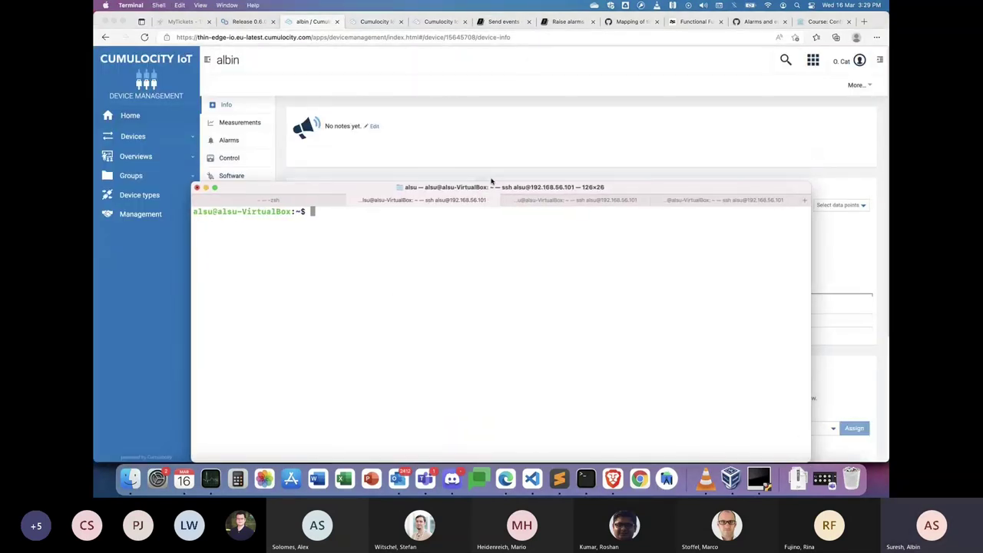
{"action": "left_click_drag", "start_coordinate": [520, 188], "coordinate": [513, 156]}
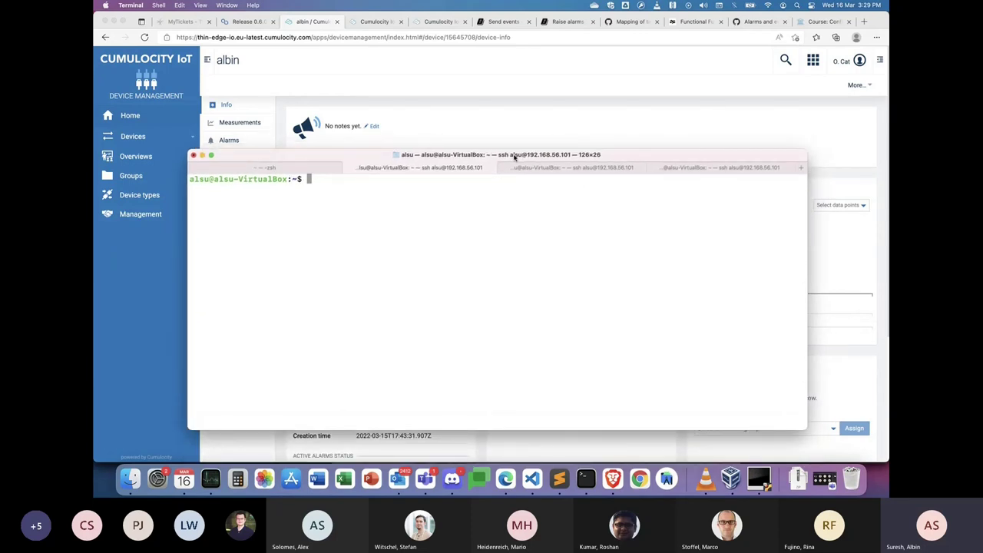